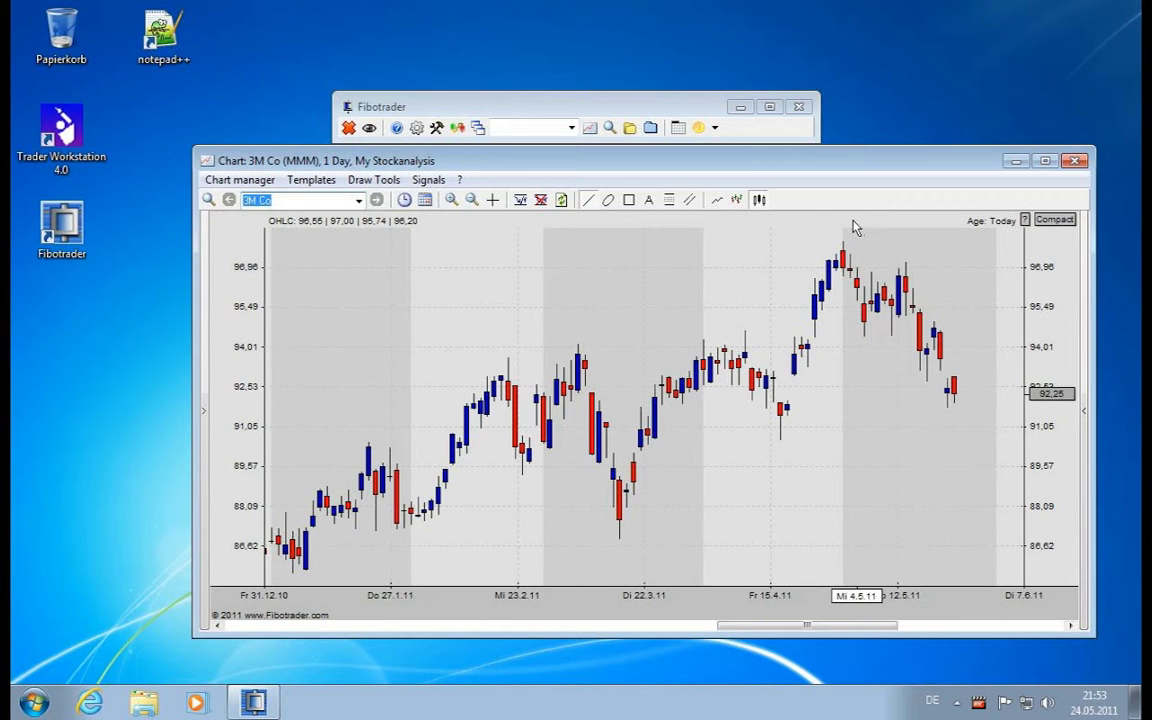
pyautogui.click(378, 182)
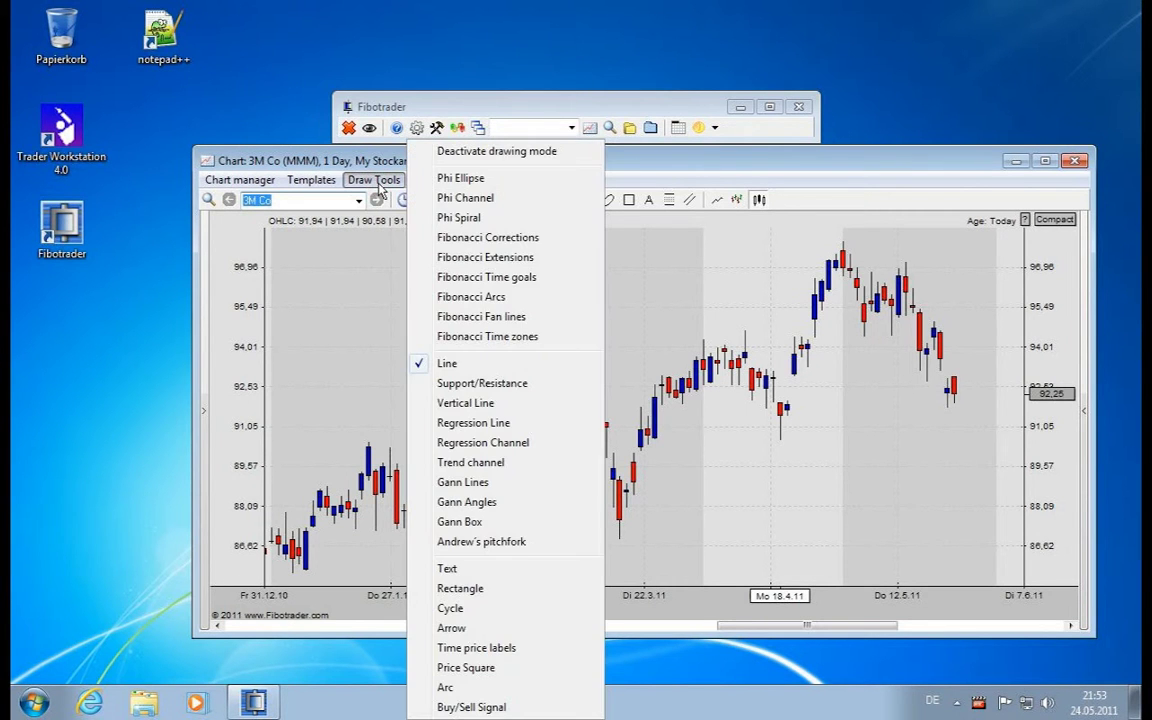
pyautogui.click(379, 186)
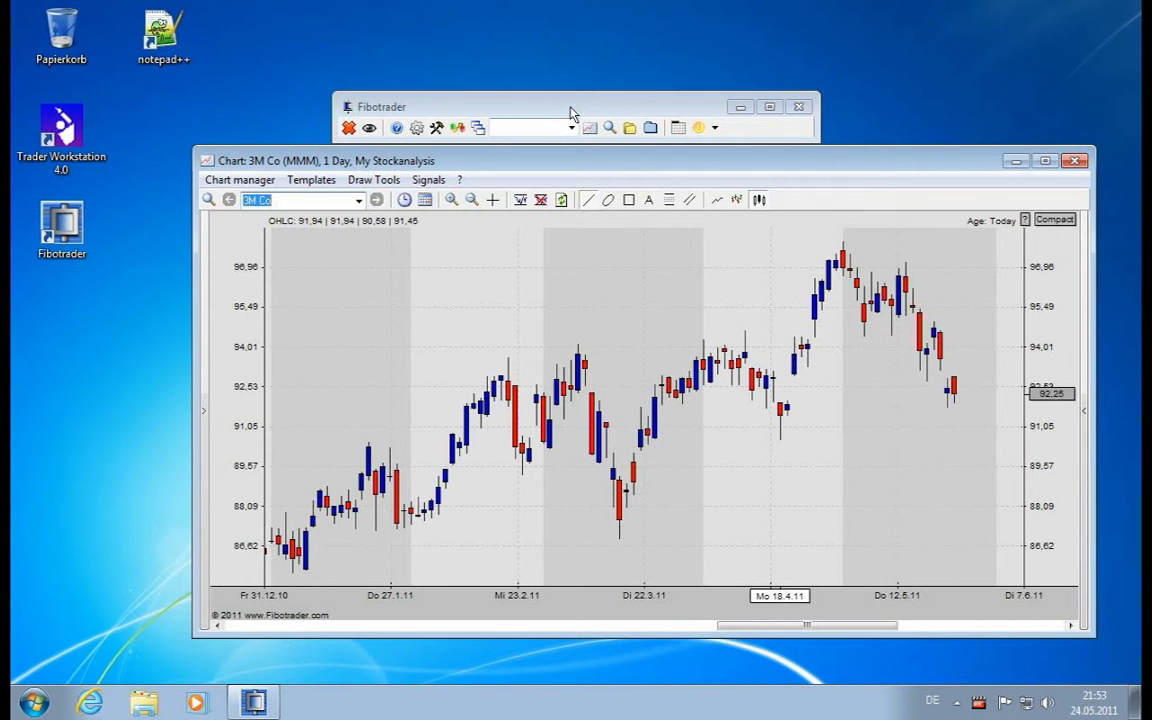
# Move the main toolbar window higher on the desktop and enlarge the chart window upward beneath it
pyautogui.moveTo(573, 112); pyautogui.dragTo(587, 46)
pyautogui.moveTo(577, 155); pyautogui.dragTo(607, 95)
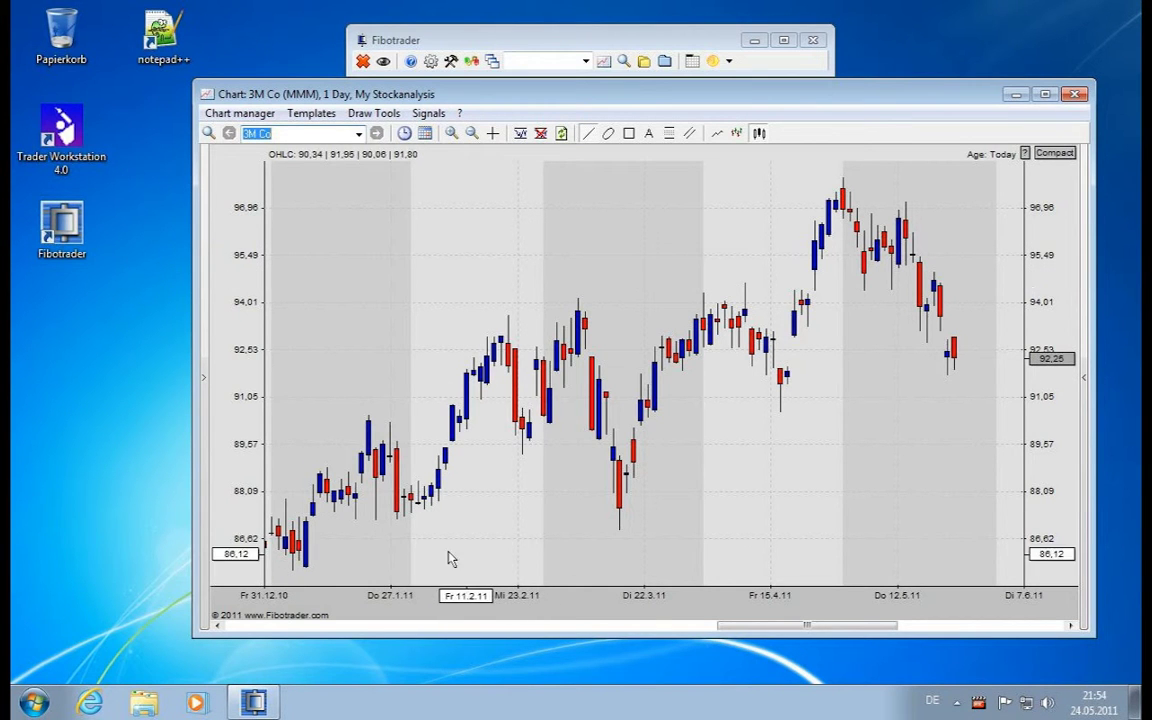
# Draw a rising trend line from the mid-March low and adjust its ends and position to span about 86.3 to 93.2
pyautogui.moveTo(621, 531); pyautogui.dragTo(998, 304)
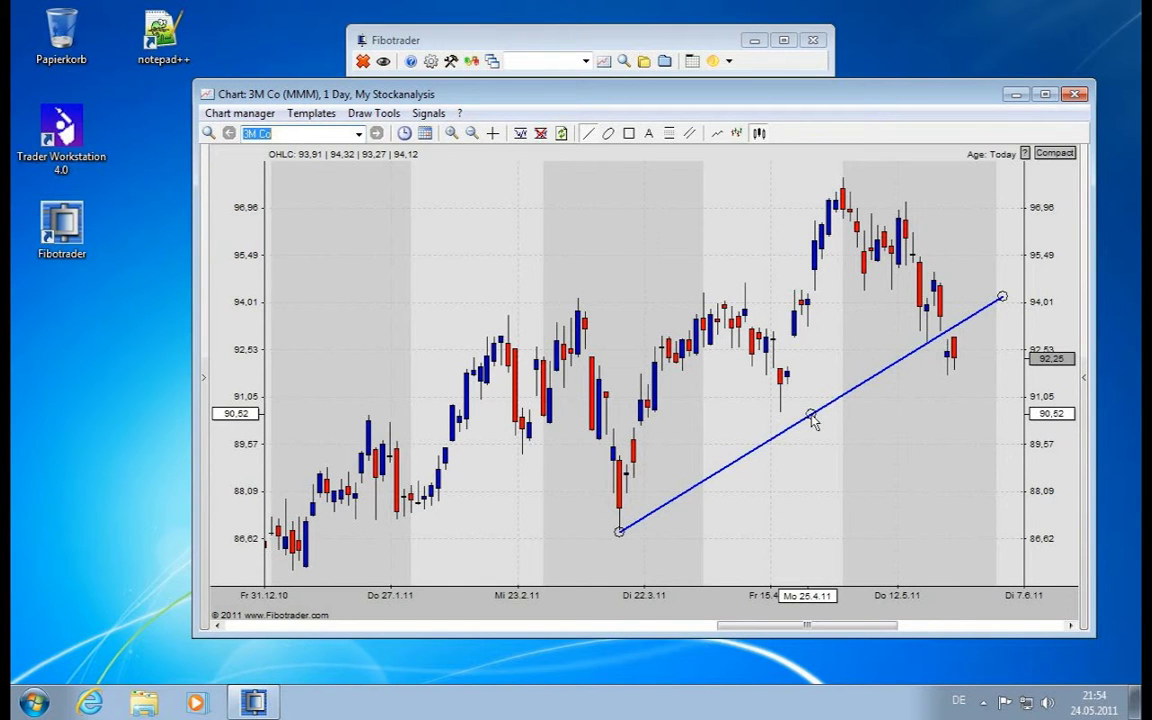
pyautogui.moveTo(815, 421); pyautogui.dragTo(740, 391)
pyautogui.moveTo(549, 512); pyautogui.dragTo(624, 540)
pyautogui.moveTo(932, 276); pyautogui.dragTo(945, 313)
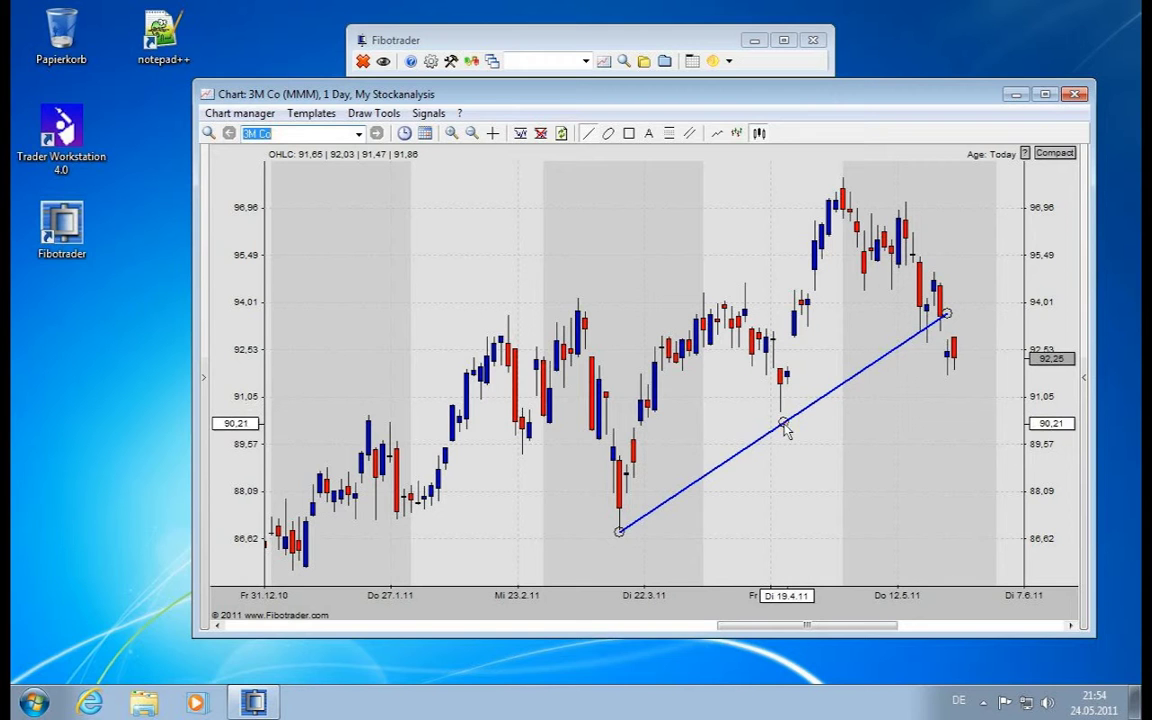
pyautogui.moveTo(785, 425); pyautogui.dragTo(700, 447)
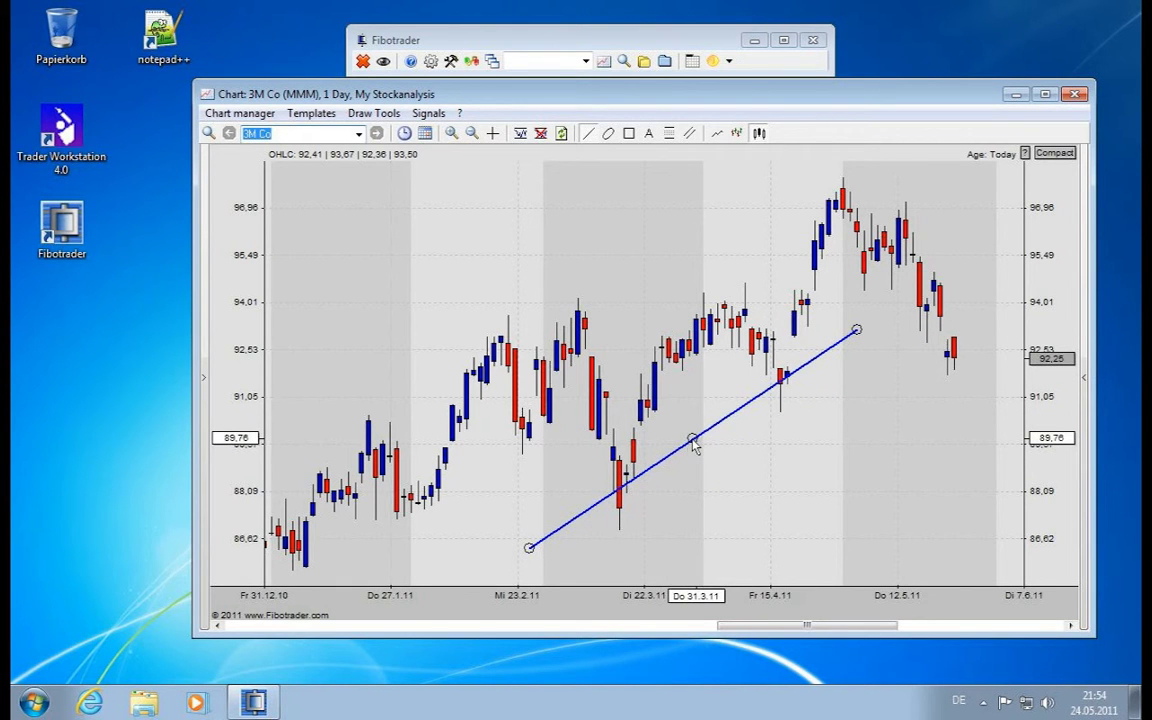
# Give the trend line the description "Important support line"
pyautogui.rightClick(692, 442)
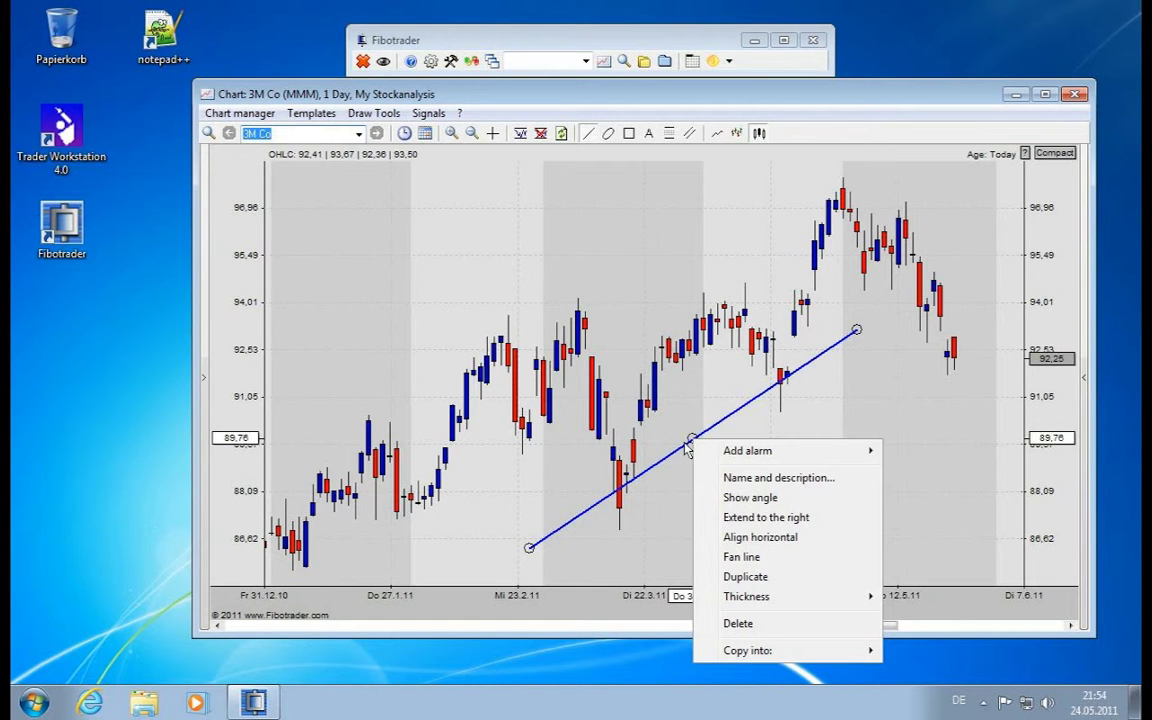
pyautogui.click(741, 480)
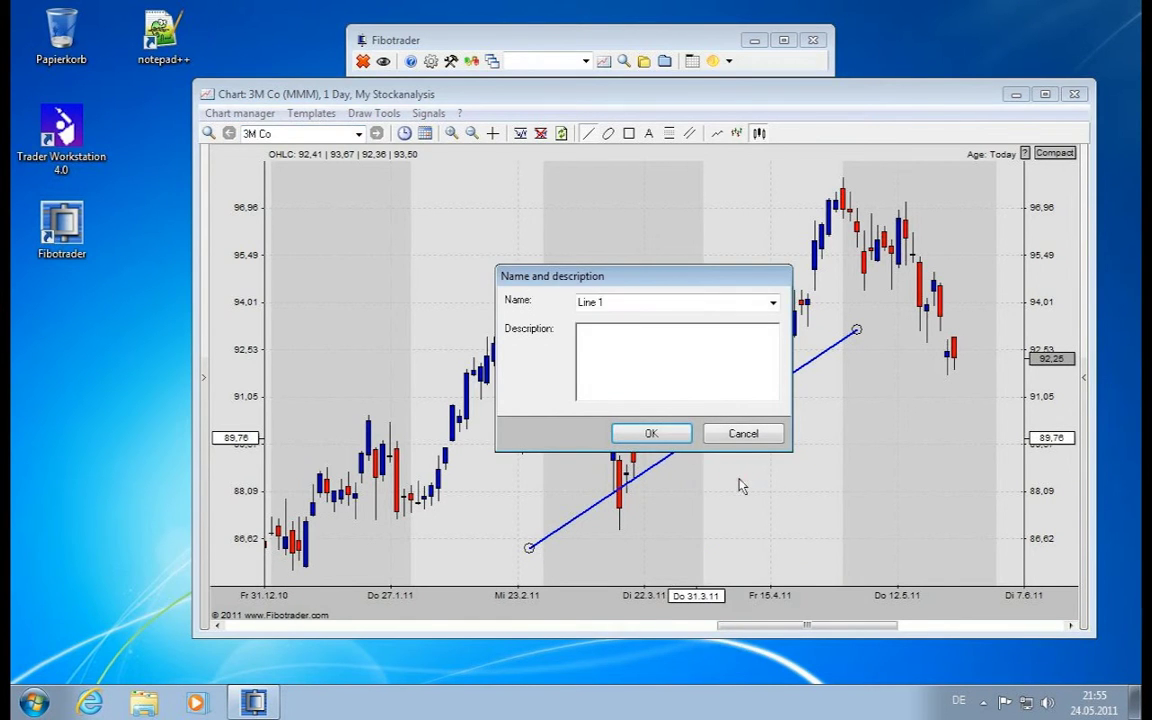
pyautogui.click(629, 380)
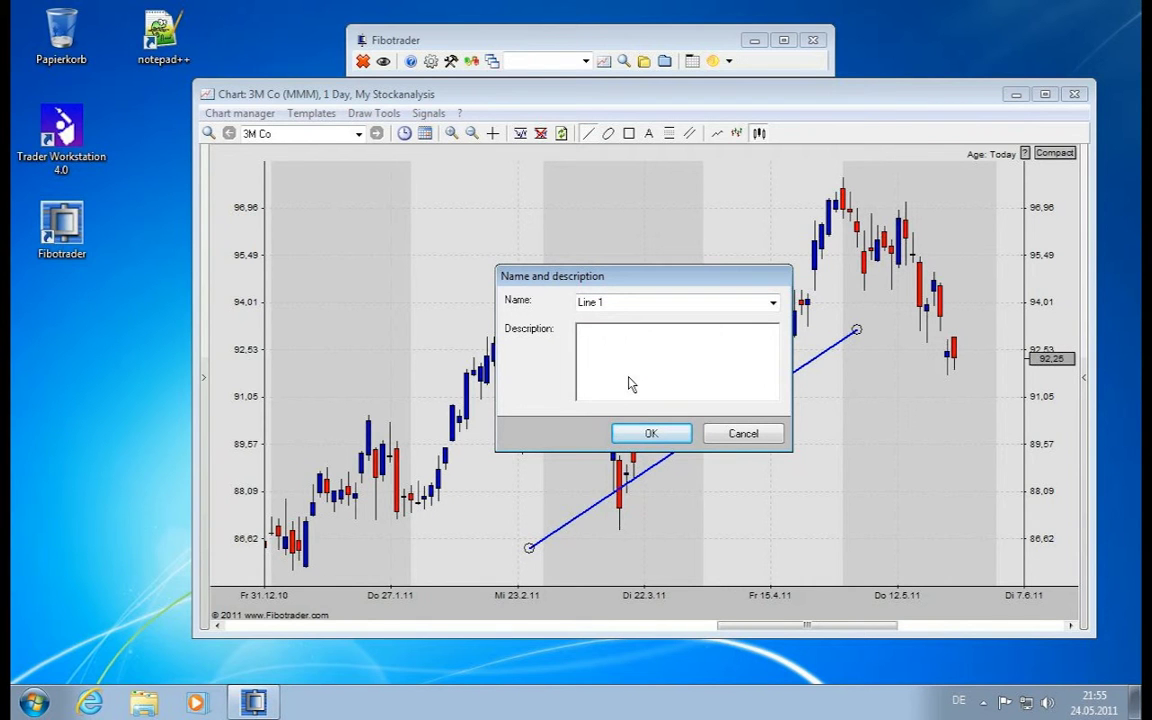
pyautogui.write('Important support line')
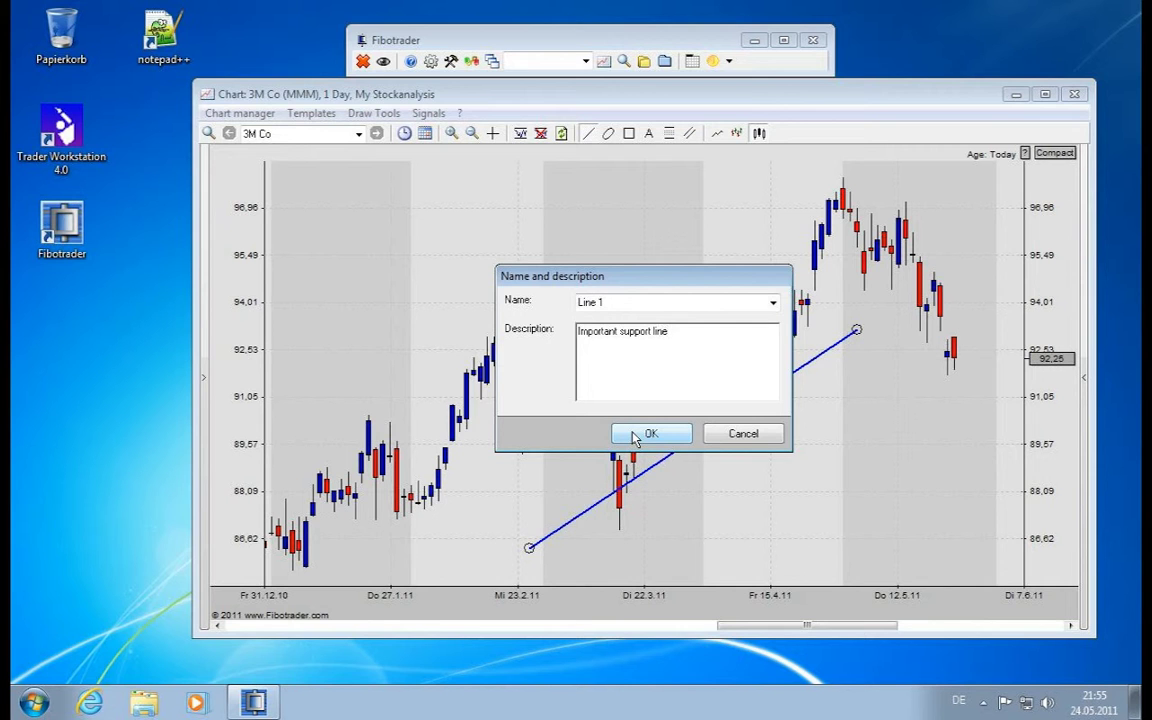
pyautogui.click(648, 434)
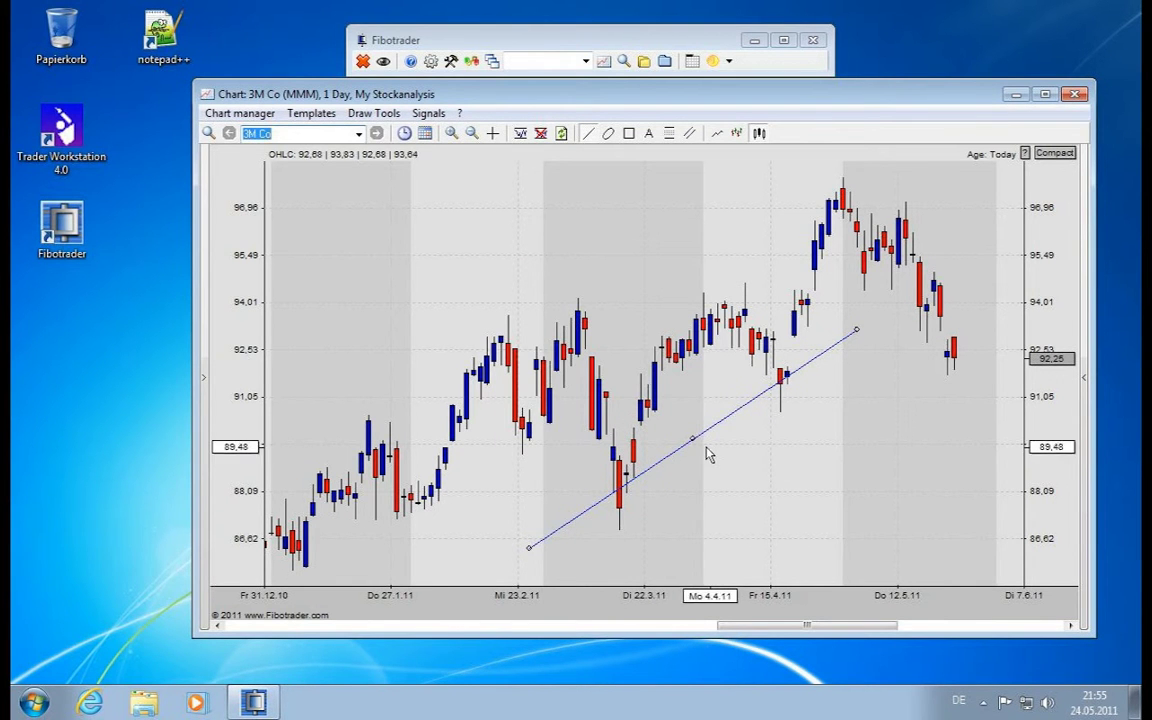
# Shift the line later in time so it starts just below the mid-March low, and show its angle
pyautogui.moveTo(694, 442); pyautogui.dragTo(781, 441)
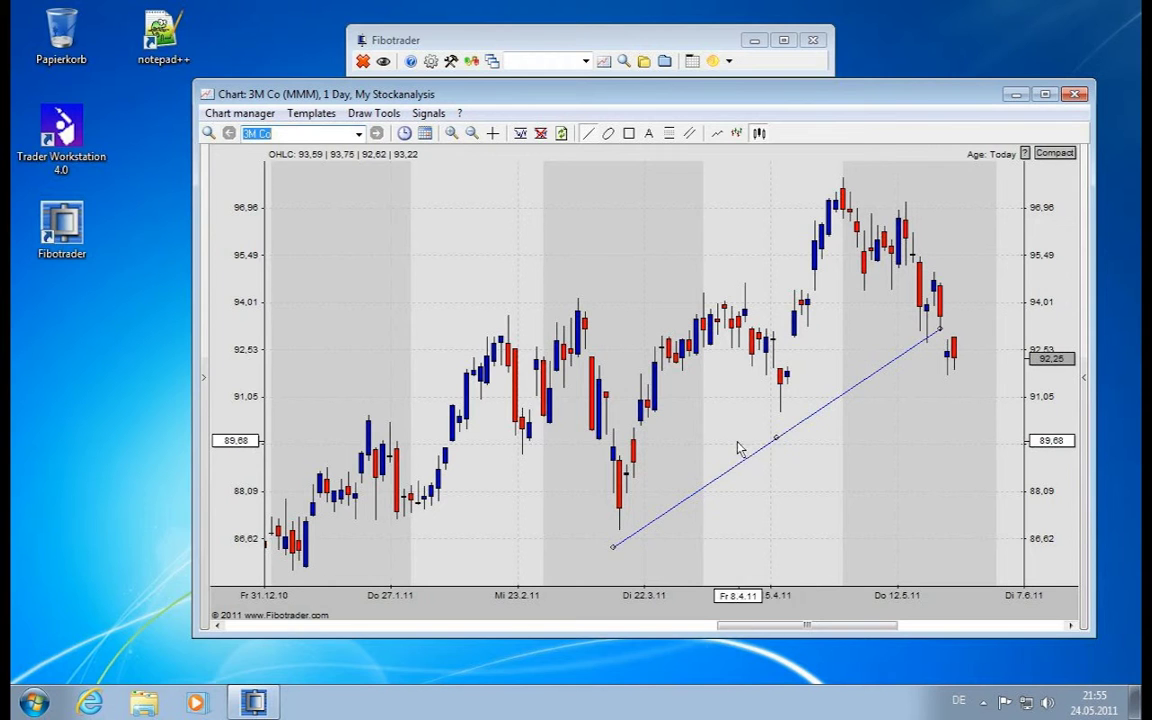
pyautogui.rightClick(777, 446)
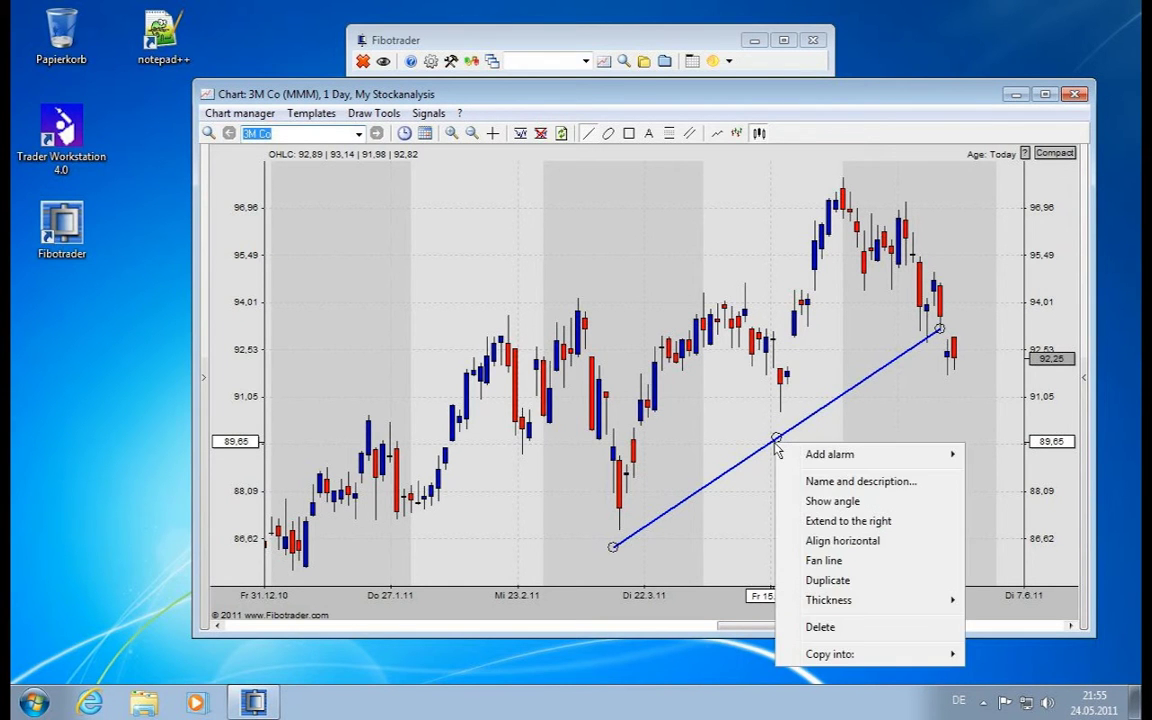
pyautogui.click(832, 501)
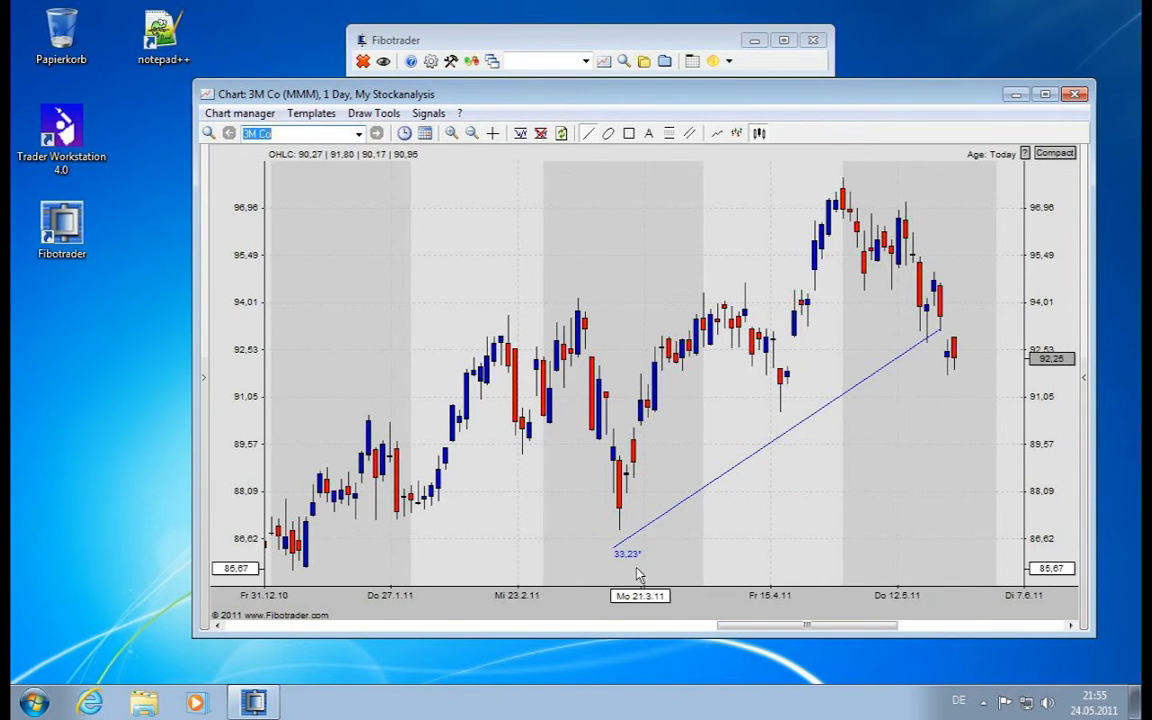
# Shorten the line by moving its upper end to about 93.0, and turn off its angle display
pyautogui.moveTo(940, 330); pyautogui.dragTo(900, 337)
pyautogui.rightClick(860, 370)
pyautogui.click(880, 419)
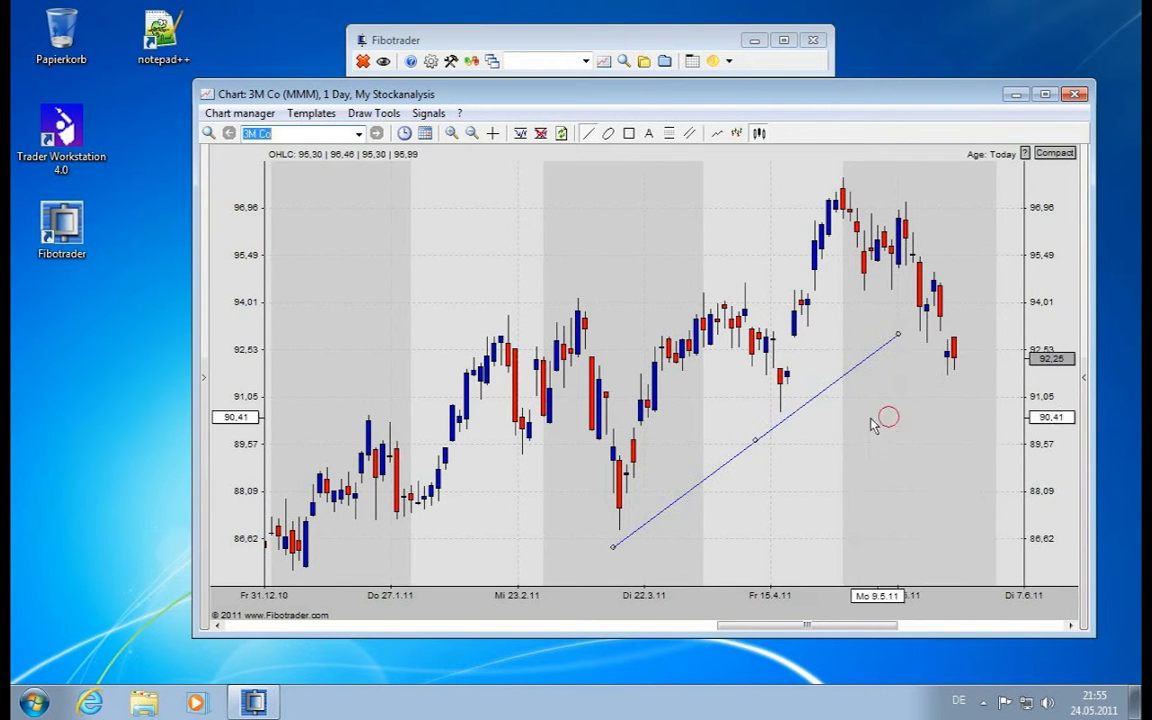
# Fit the line under the March and April lows with its upper end at about 90.6, and extend it to the right
pyautogui.moveTo(763, 445)
pyautogui.mouseDown()
pyautogui.moveTo(610, 425)
pyautogui.moveTo(779, 437)
pyautogui.moveTo(748, 455)
pyautogui.mouseUp()
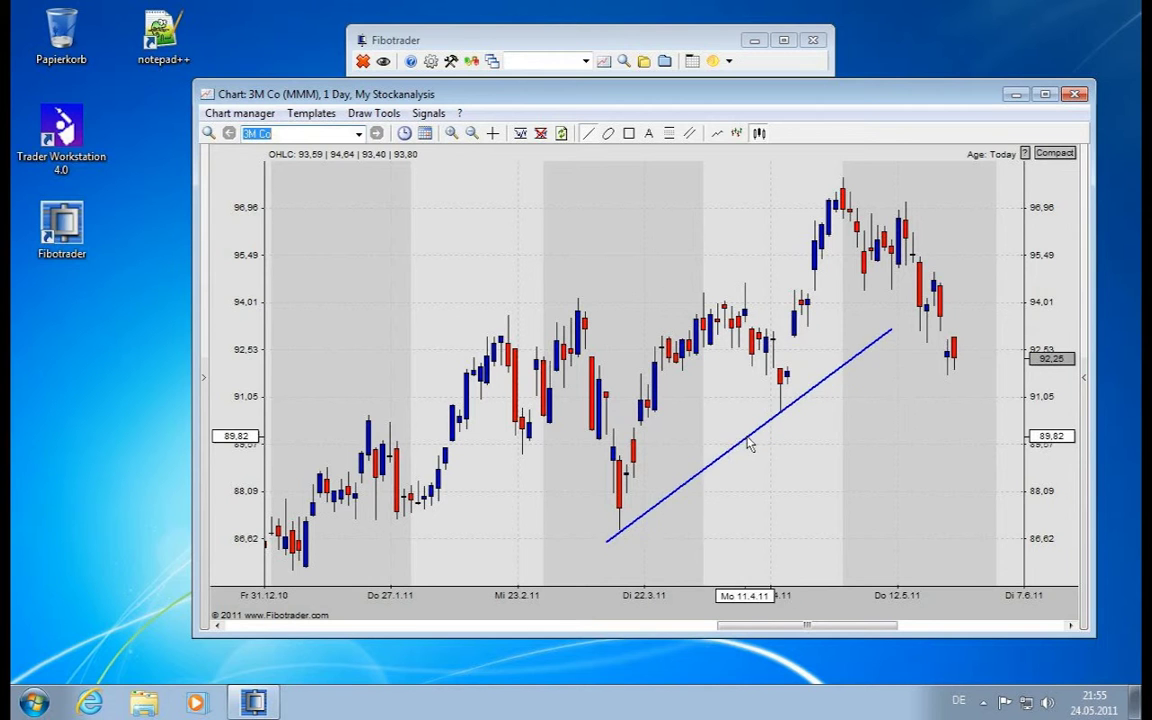
pyautogui.moveTo(890, 330); pyautogui.dragTo(788, 413)
pyautogui.rightClick(788, 413)
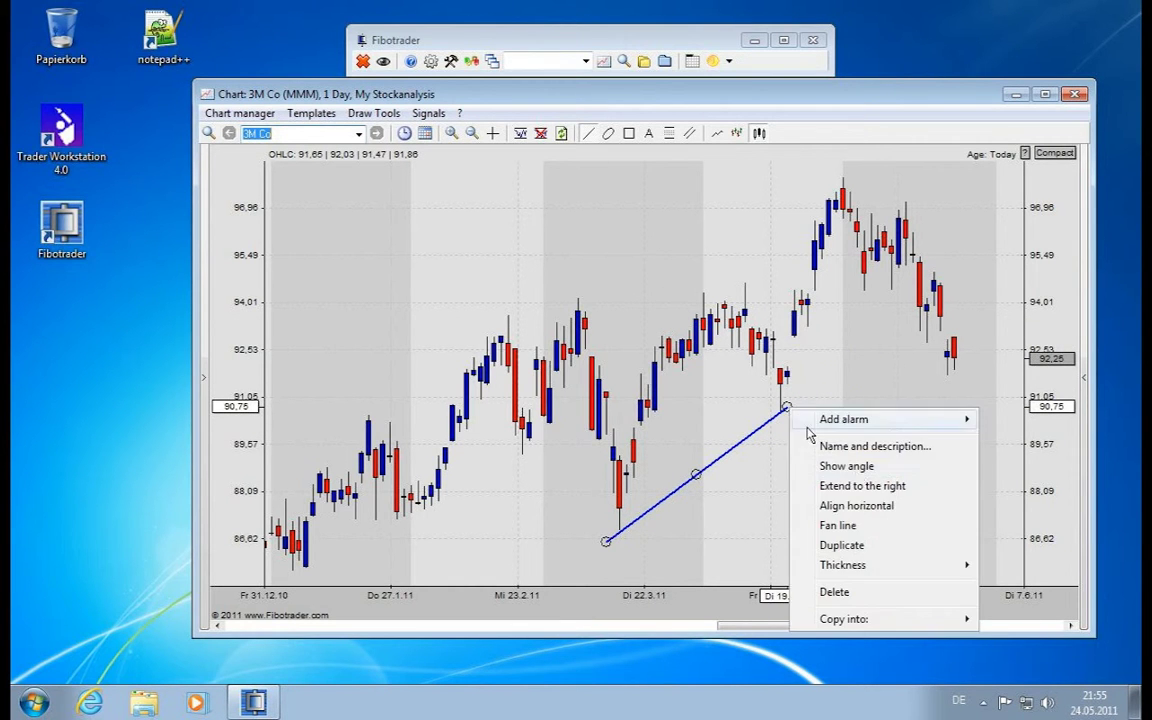
pyautogui.click(855, 488)
pyautogui.moveTo(786, 410)
pyautogui.mouseDown()
pyautogui.moveTo(798, 514)
pyautogui.moveTo(630, 314)
pyautogui.moveTo(774, 450)
pyautogui.moveTo(779, 406)
pyautogui.mouseUp()
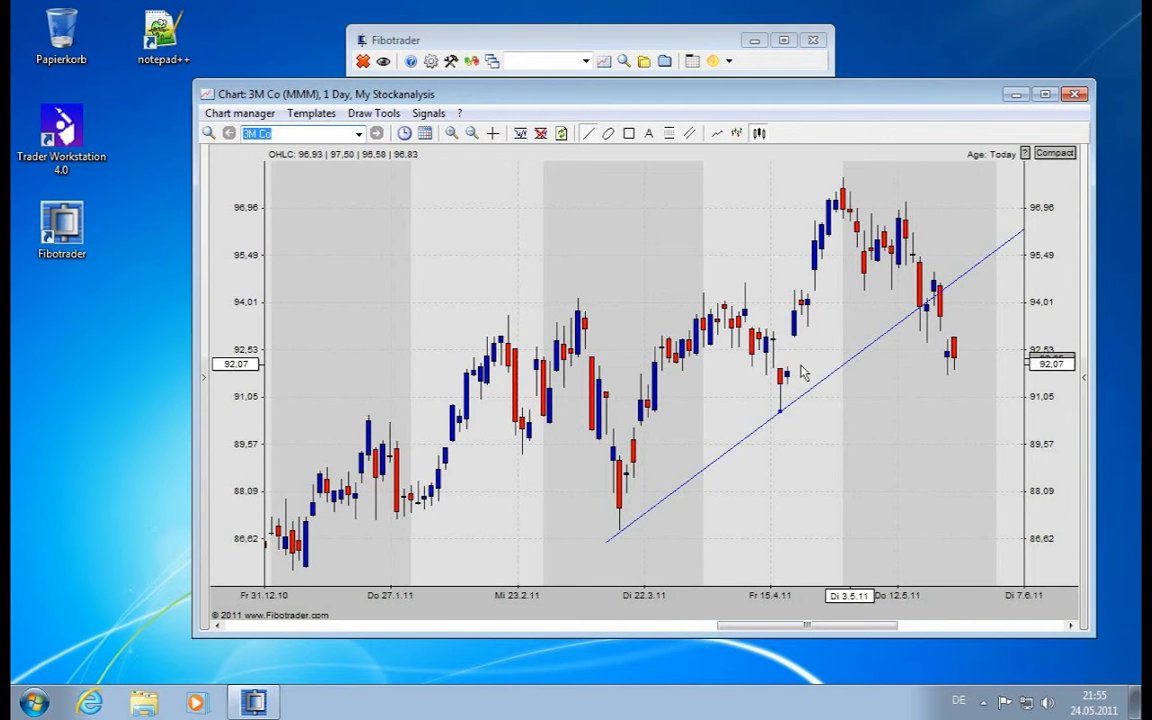
# Turn off the line's extension to the right and align the line horizontally
pyautogui.rightClick(784, 413)
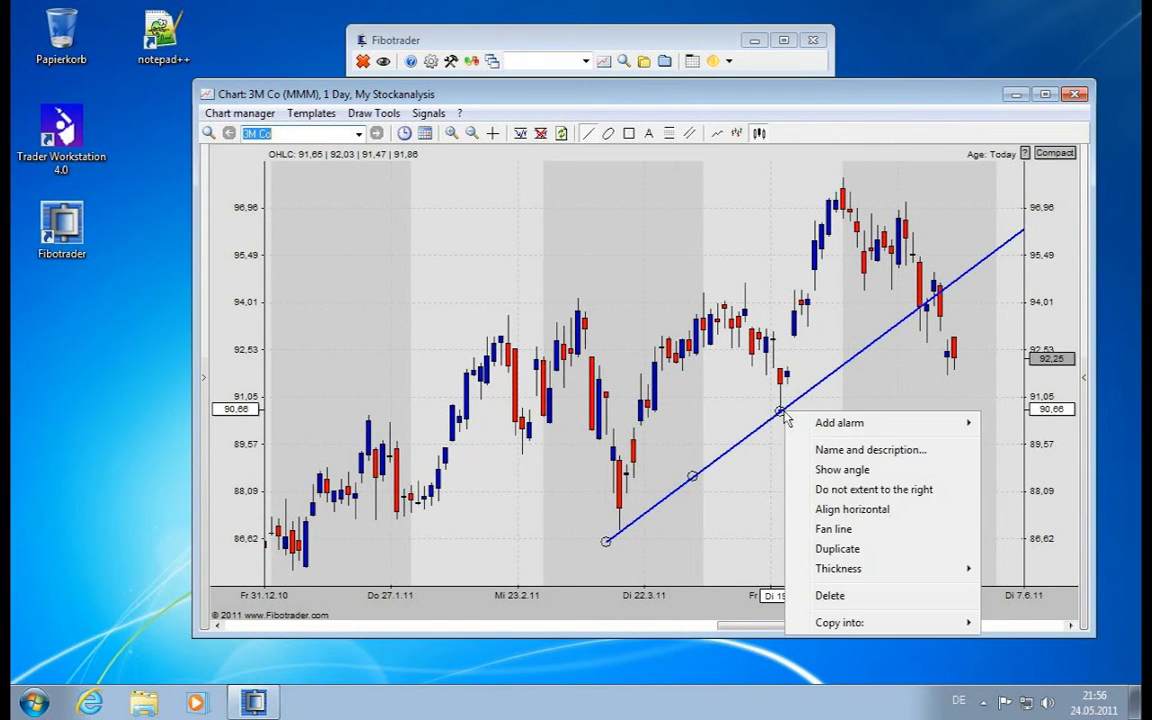
pyautogui.click(870, 489)
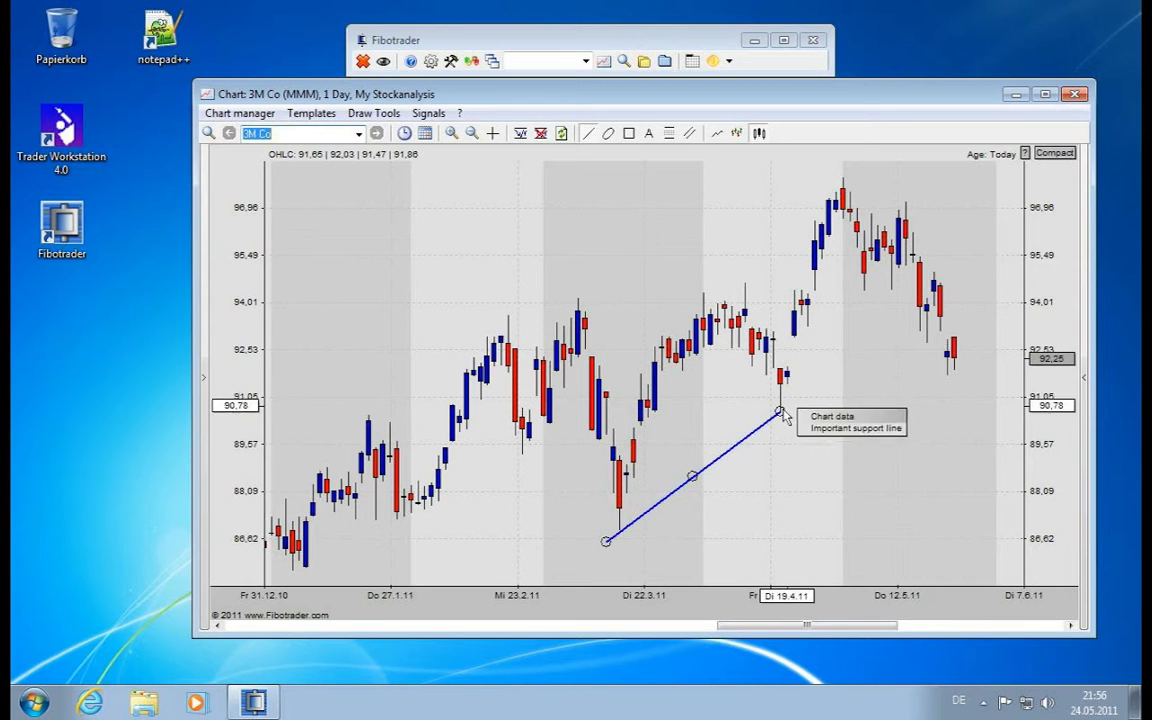
pyautogui.rightClick(783, 414)
pyautogui.click(818, 510)
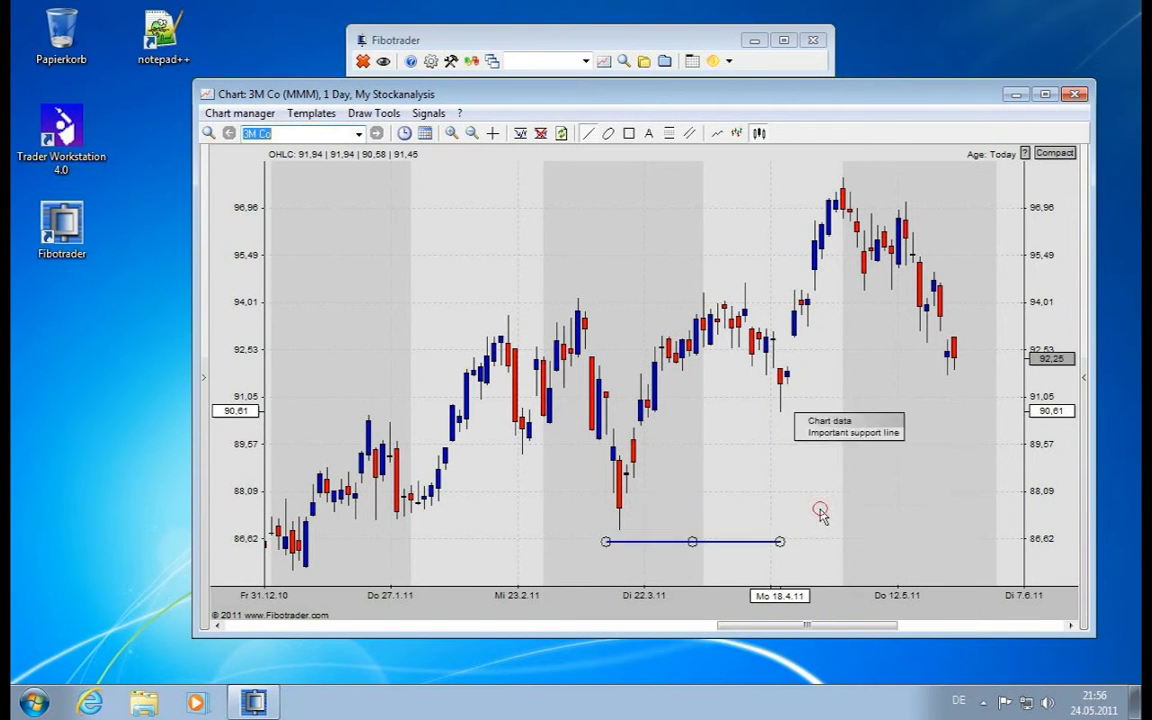
# Raise the horizontal line to about 89.6 and add a fan line from its start down to about 87.3
pyautogui.moveTo(690, 541); pyautogui.dragTo(737, 450)
pyautogui.rightClick(737, 450)
pyautogui.click(784, 558)
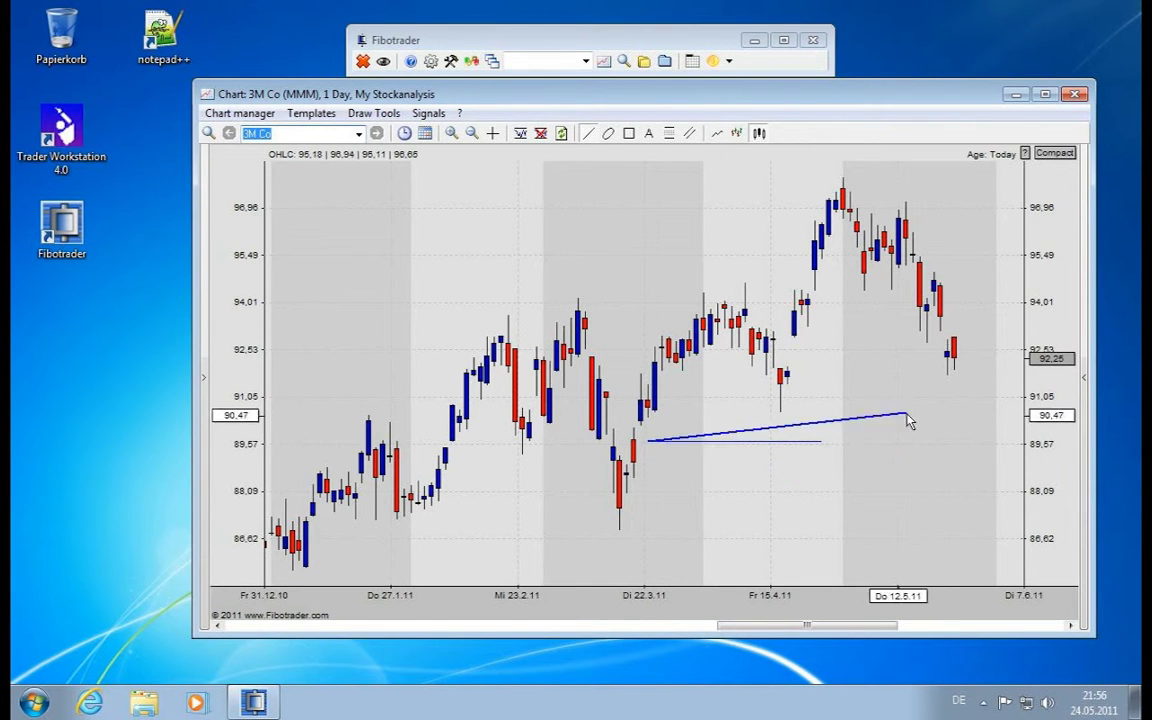
pyautogui.click(813, 516)
# Delete the fan line and tilt the remaining line upward, placing its start at the mid-March low
pyautogui.rightClick(813, 516)
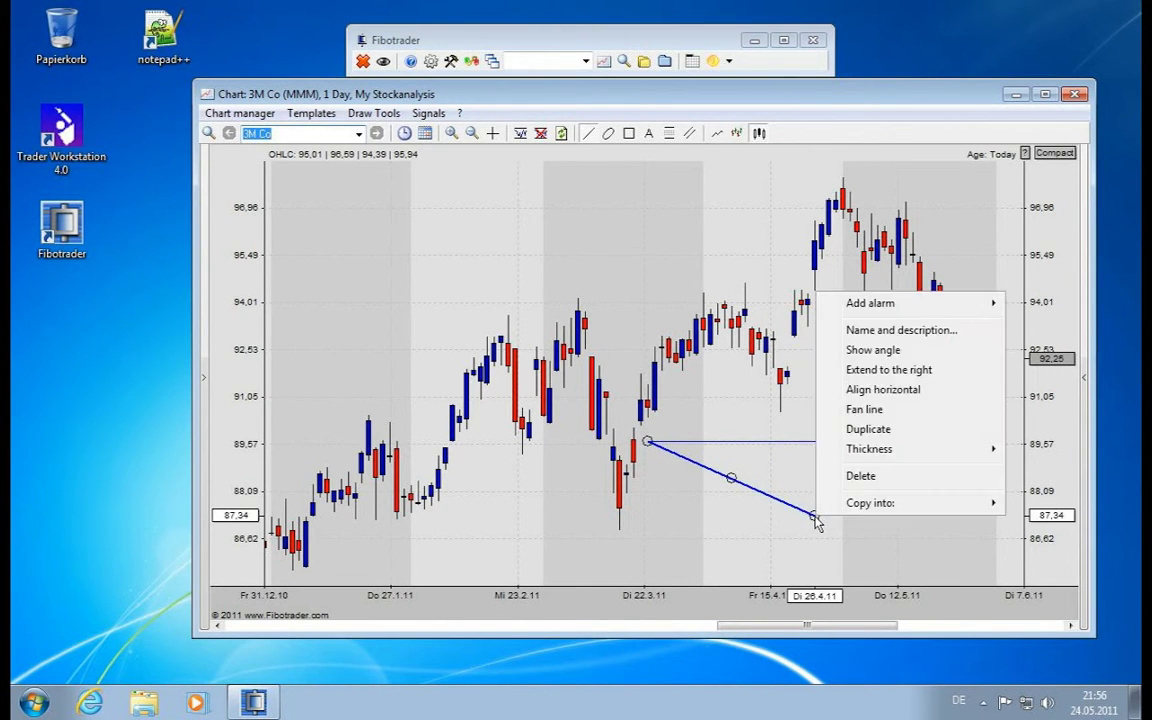
pyautogui.click(860, 476)
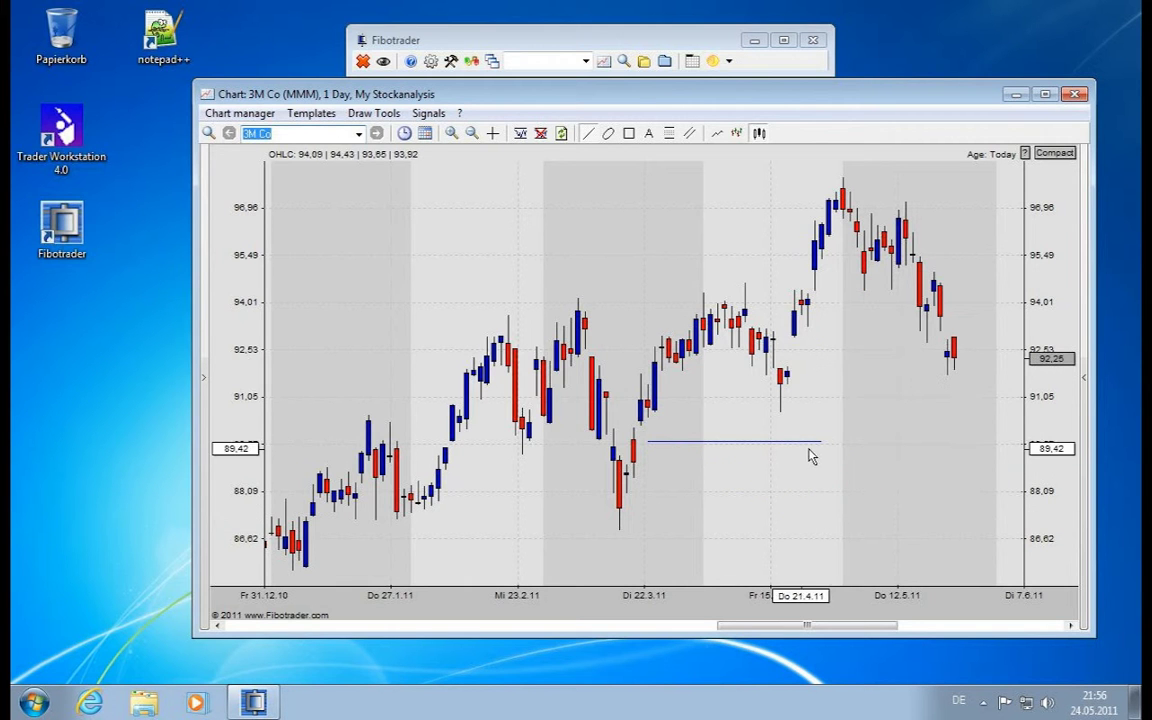
pyautogui.moveTo(818, 444); pyautogui.dragTo(874, 314)
pyautogui.moveTo(753, 378); pyautogui.dragTo(738, 477)
# Set the support line's thickness to 4
pyautogui.rightClick(738, 477)
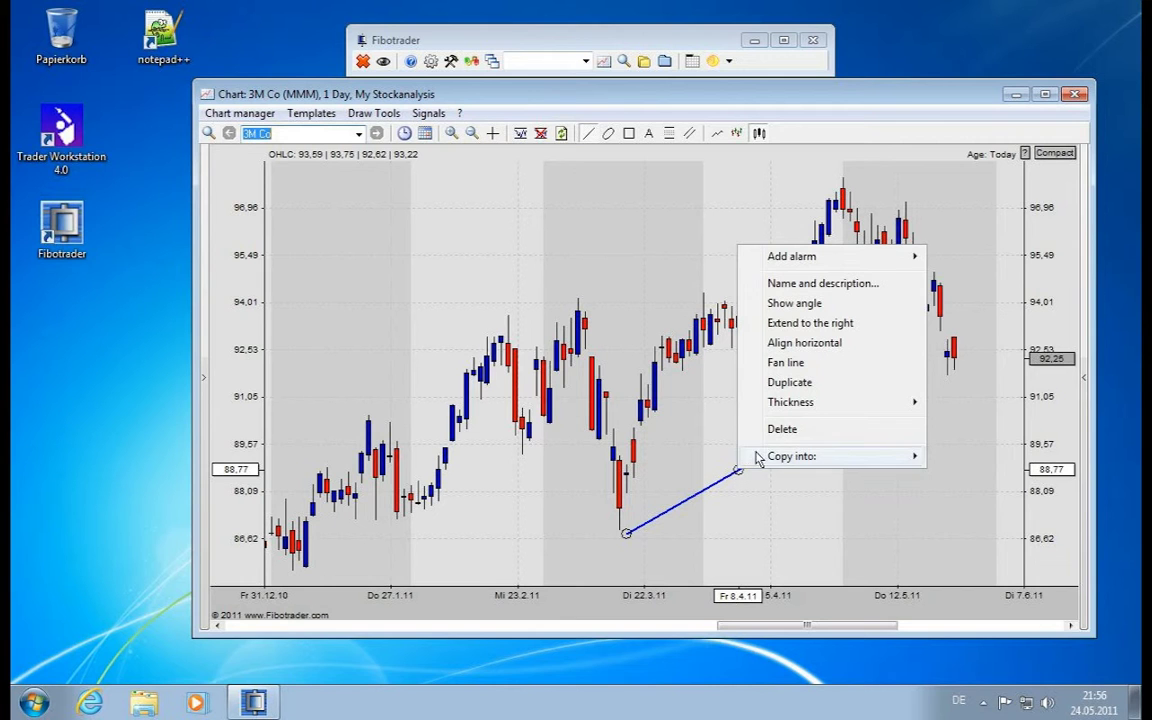
pyautogui.moveTo(880, 402)
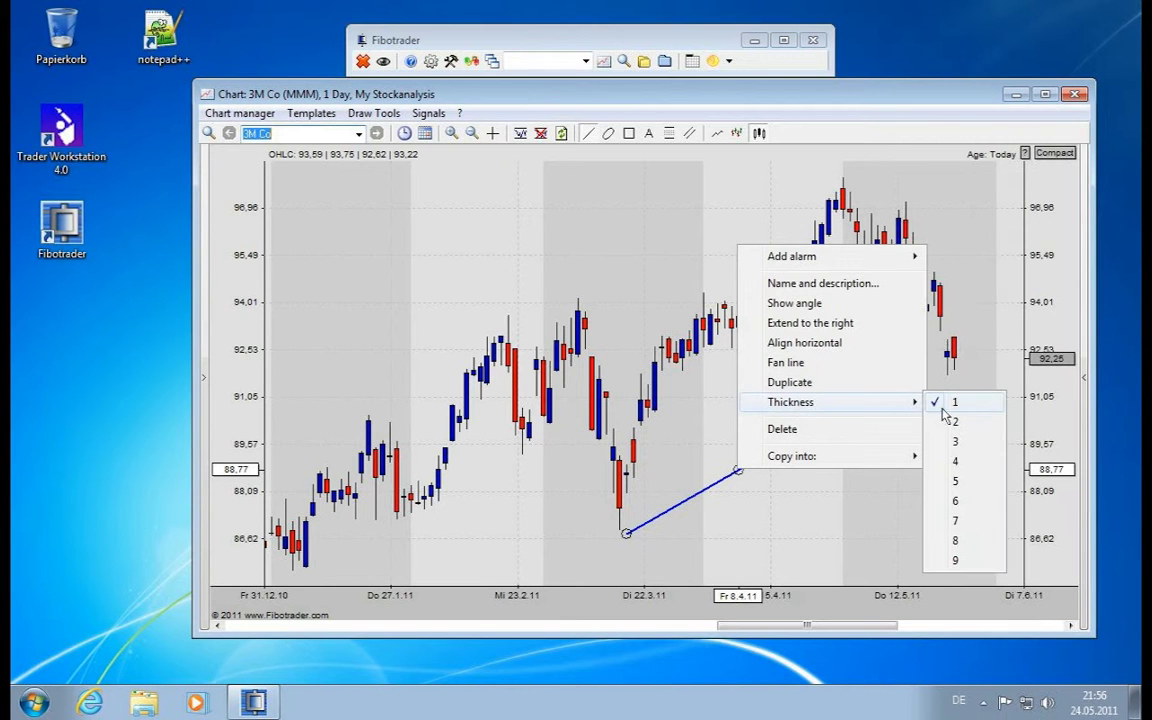
pyautogui.click(955, 462)
# Set the support line's thickness to 1 and raise its upper end to about 94.2 in late May
pyautogui.rightClick(768, 452)
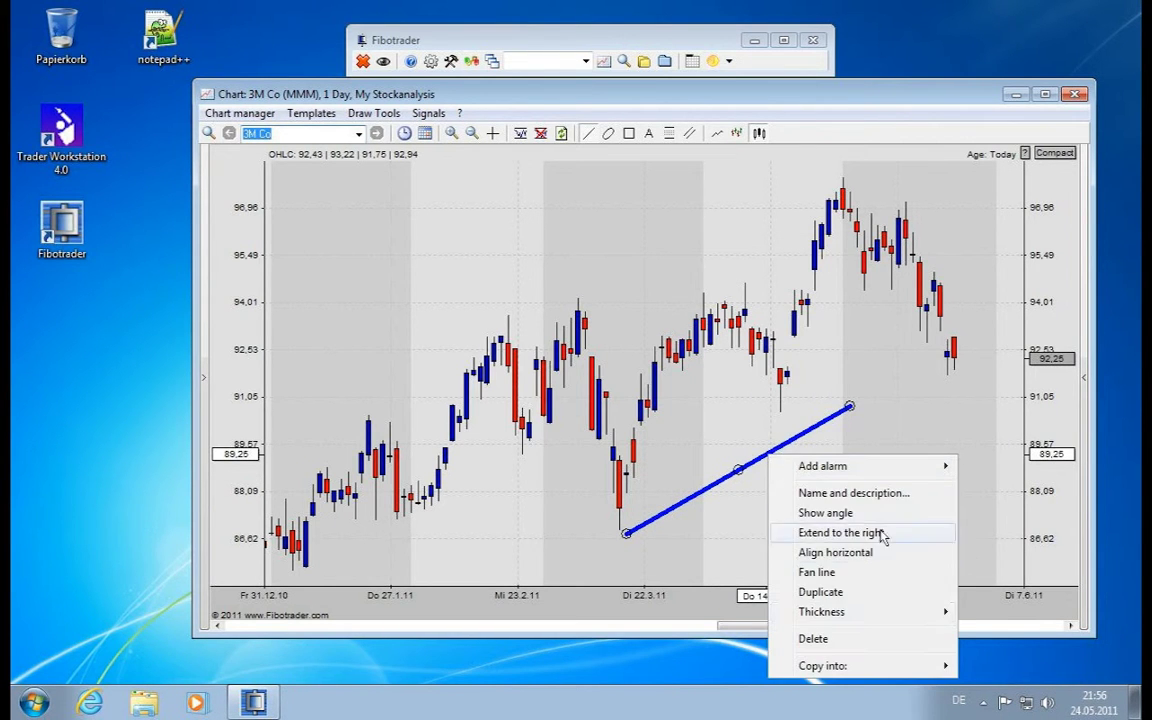
pyautogui.moveTo(955, 617)
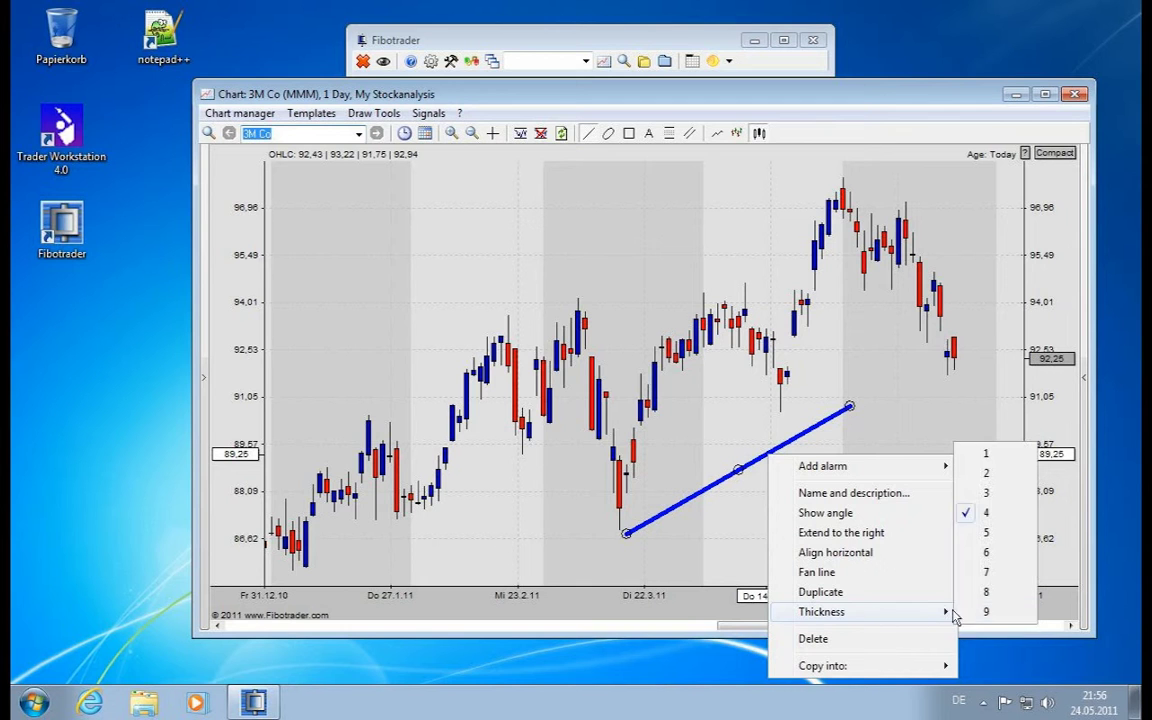
pyautogui.click(986, 455)
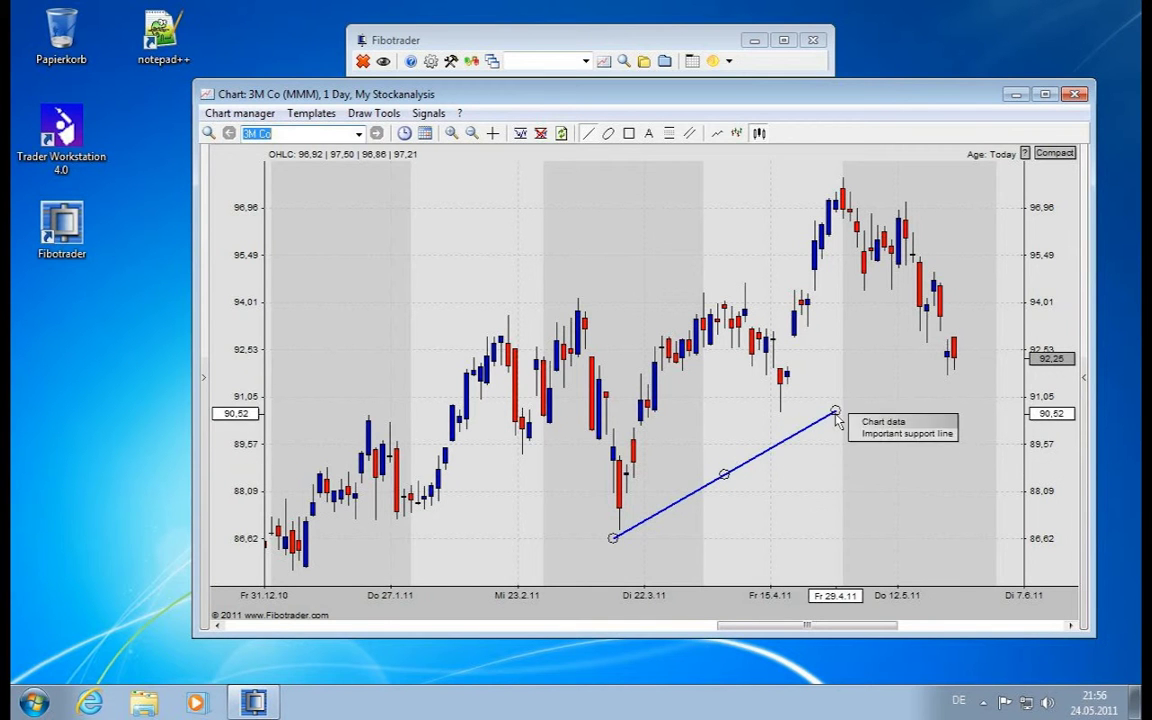
pyautogui.moveTo(840, 413); pyautogui.dragTo(980, 298)
# Open the object tree and display the appearance settings of Line 1 under the 3M Co drawings
pyautogui.click(1088, 372)
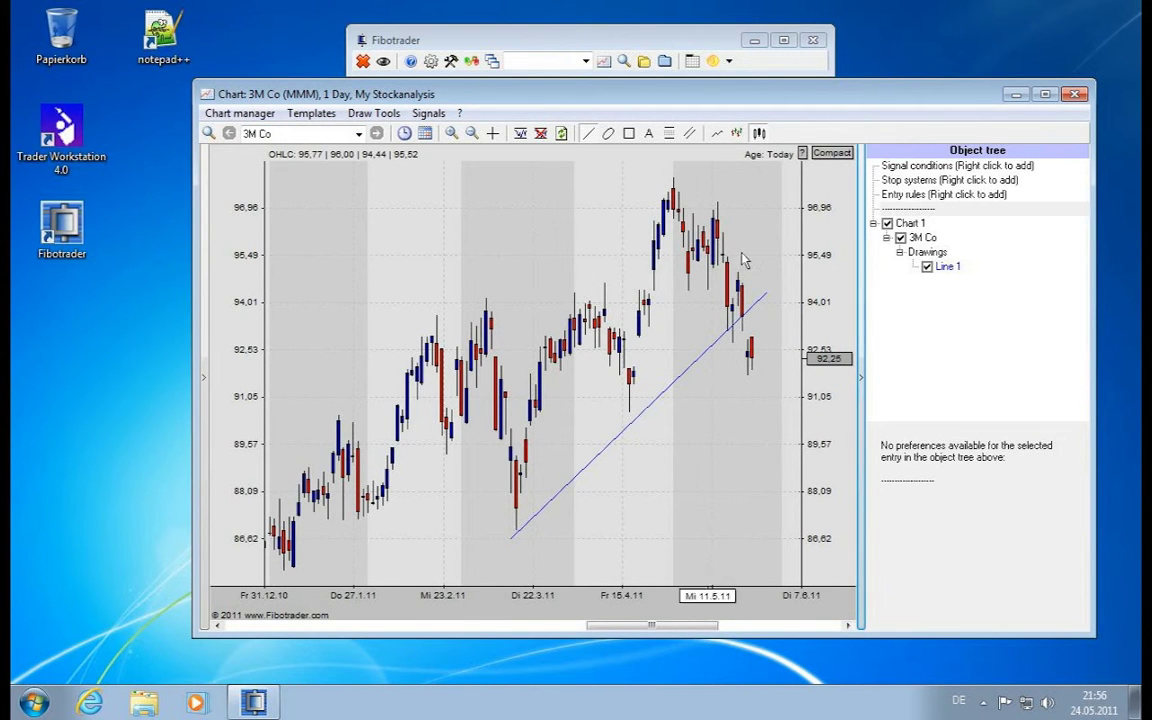
pyautogui.click(925, 256)
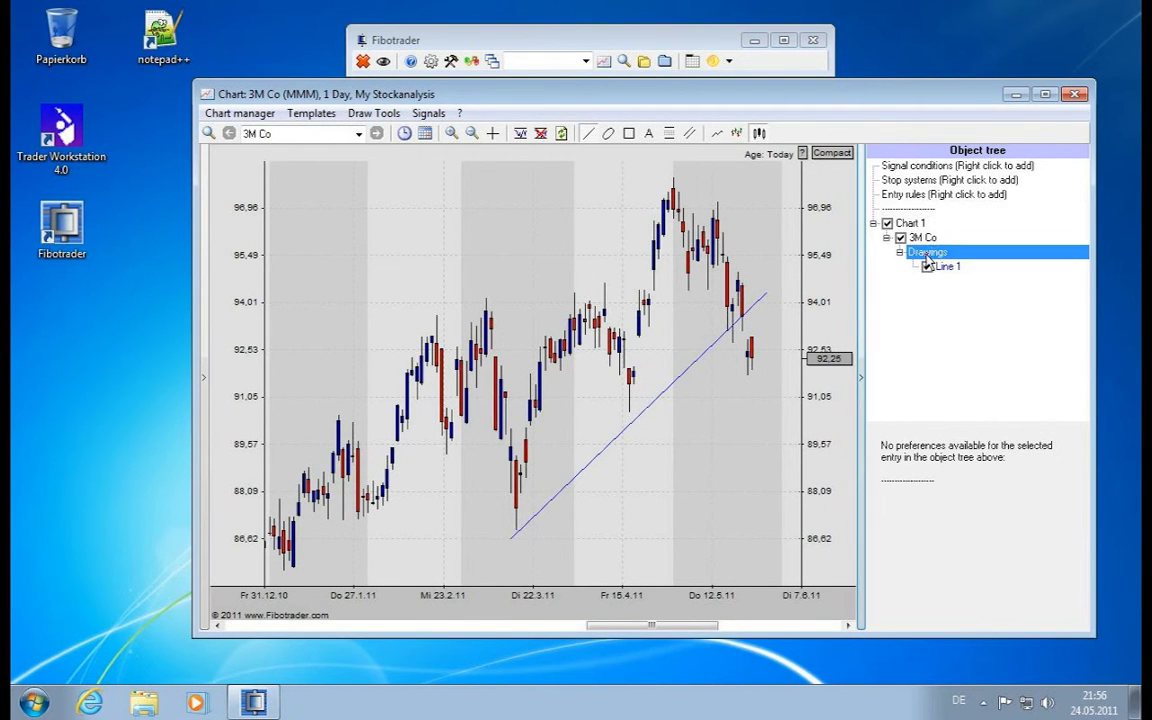
pyautogui.click(950, 270)
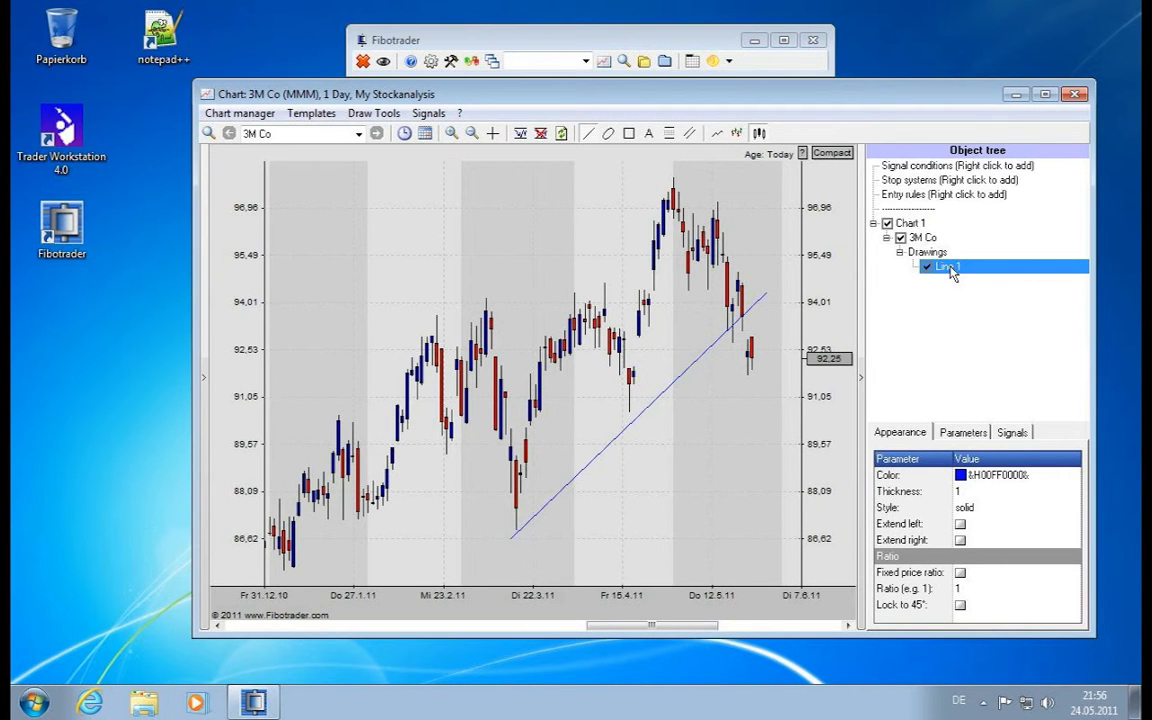
pyautogui.click(912, 476)
pyautogui.click(912, 491)
# Set the line style of Line 1 to dotted
pyautogui.click(1070, 507)
pyautogui.click(1072, 507)
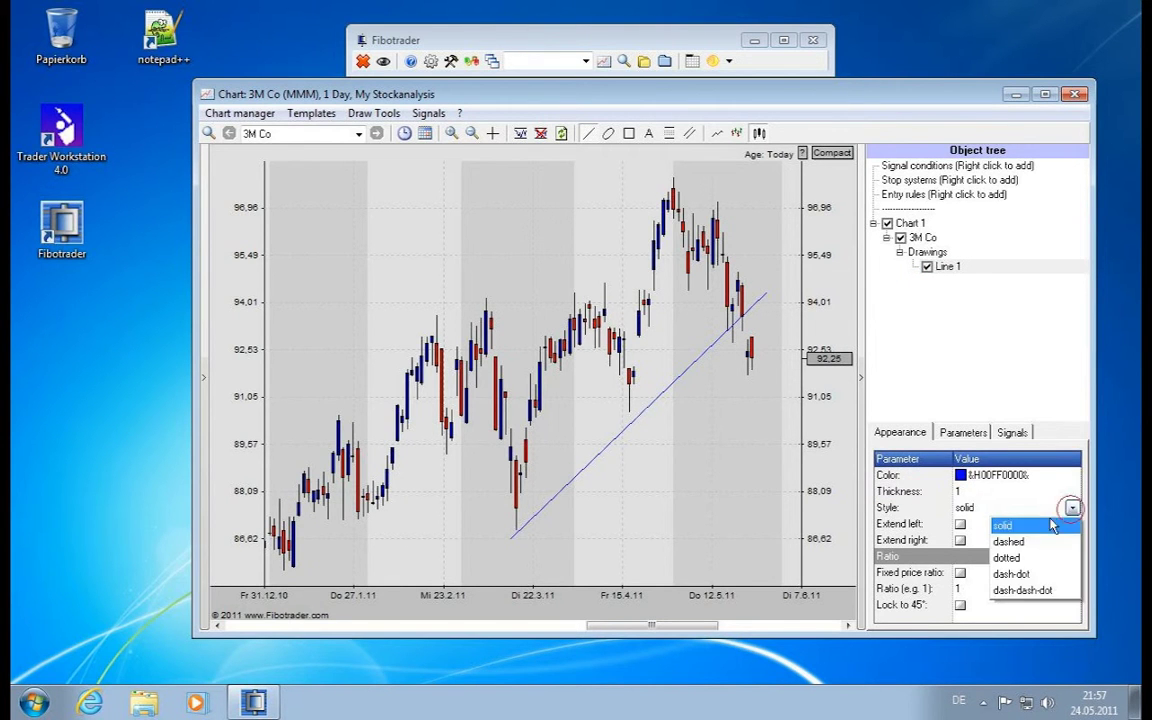
pyautogui.click(1008, 558)
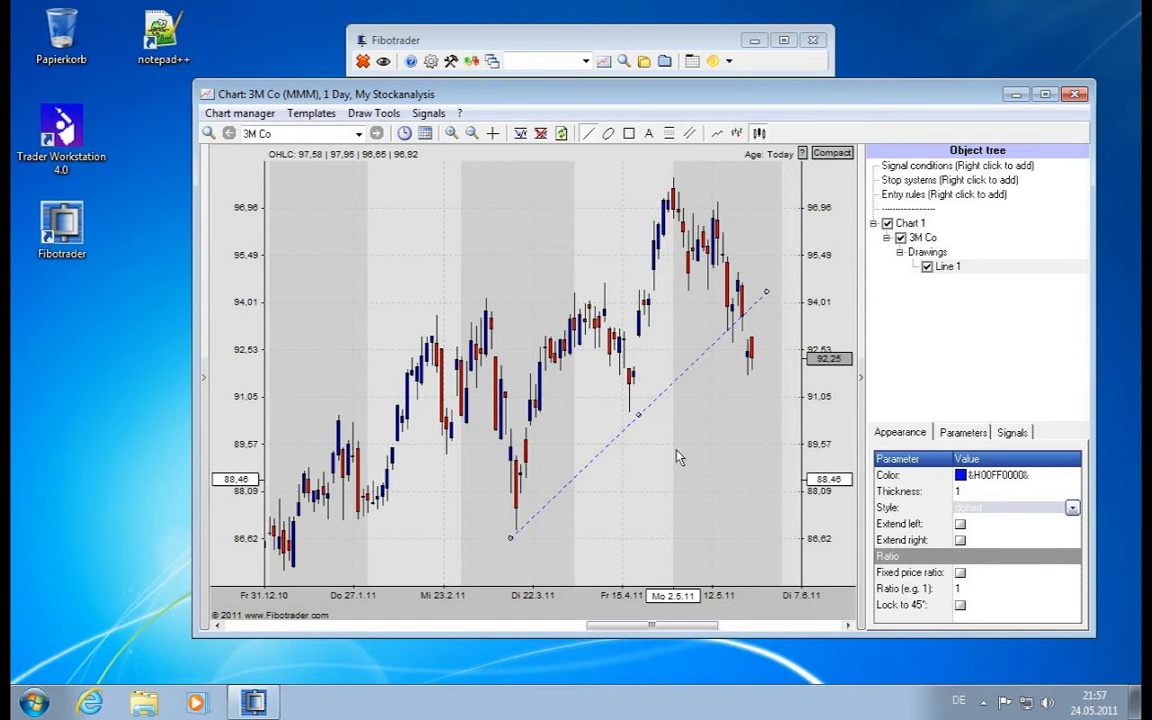
# Set the line style of Line 1 to solid
pyautogui.click(1070, 508)
pyautogui.click(1029, 525)
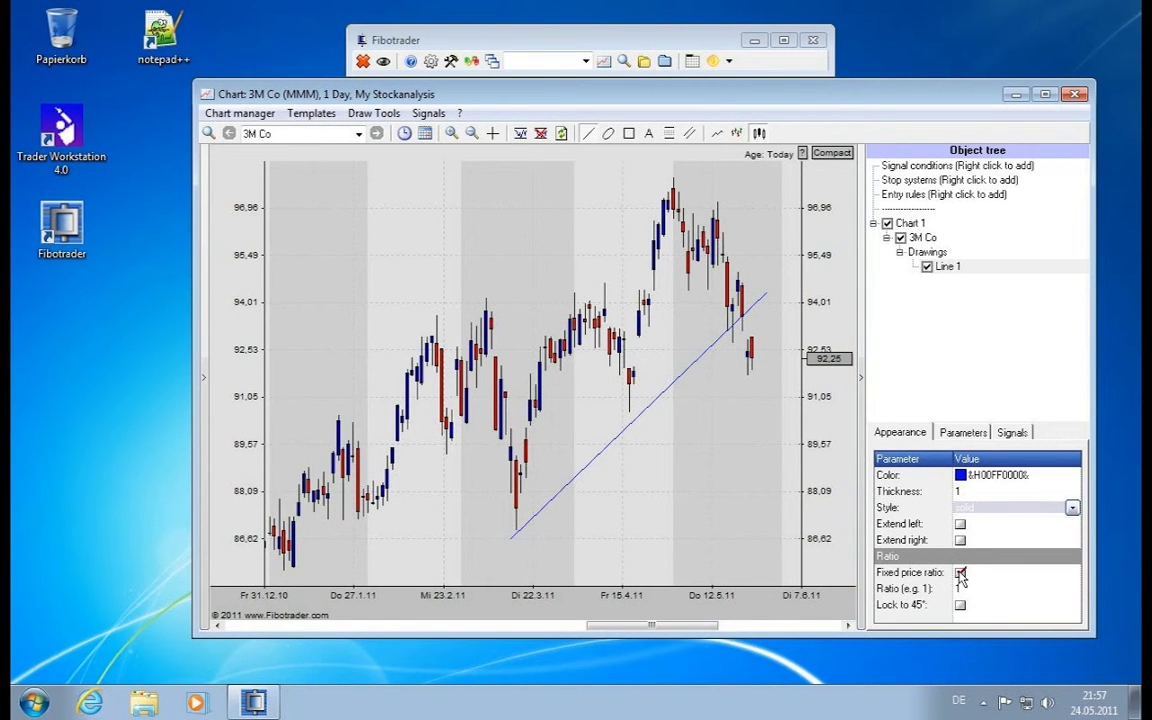
# Try a fixed price ratio of 5 on Line 1 and set the ratio to 0,1
pyautogui.click(966, 590)
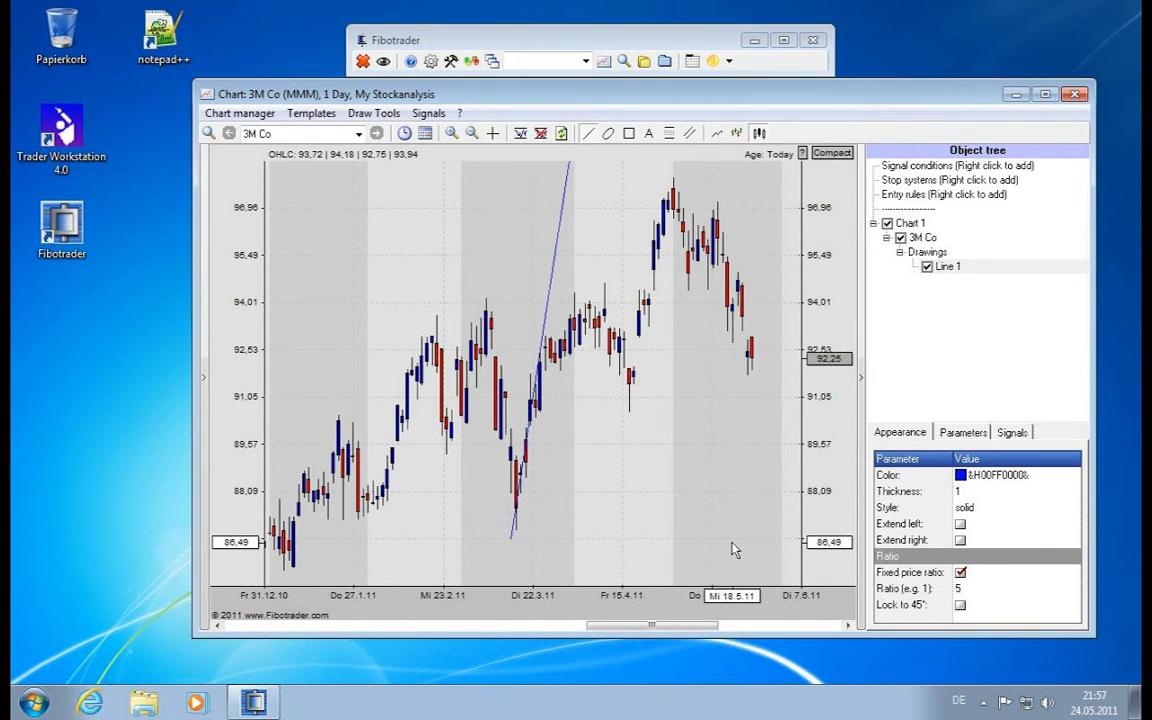
pyautogui.click(958, 588)
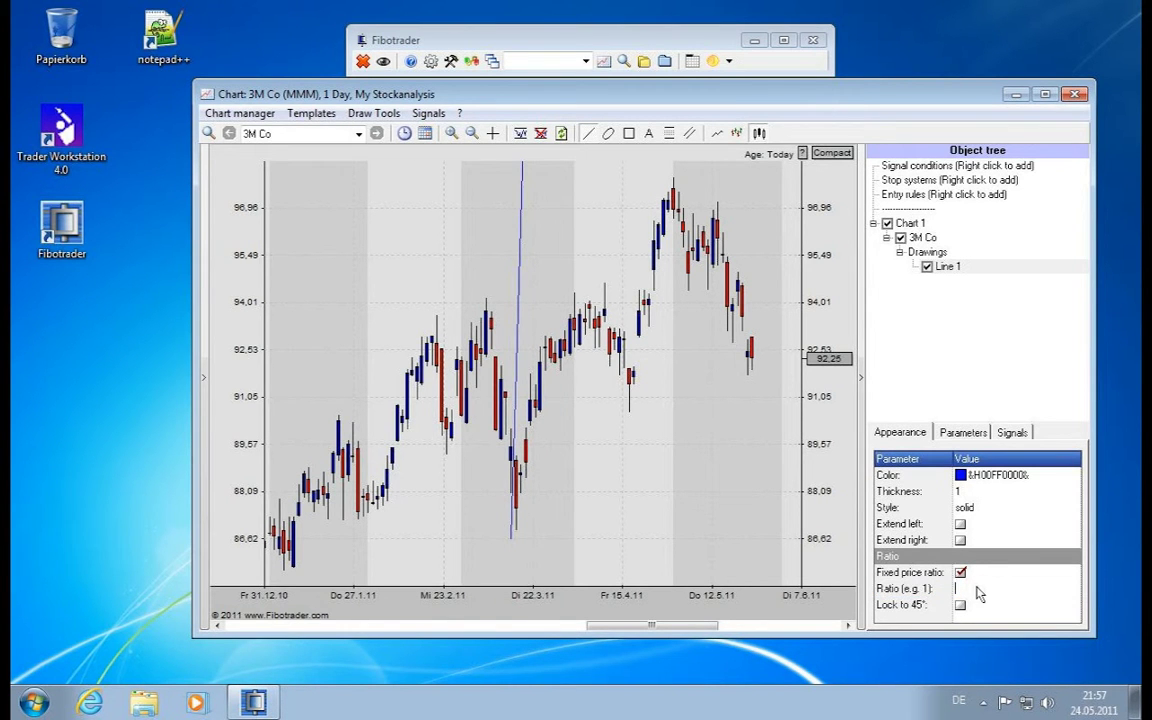
pyautogui.press('Return')
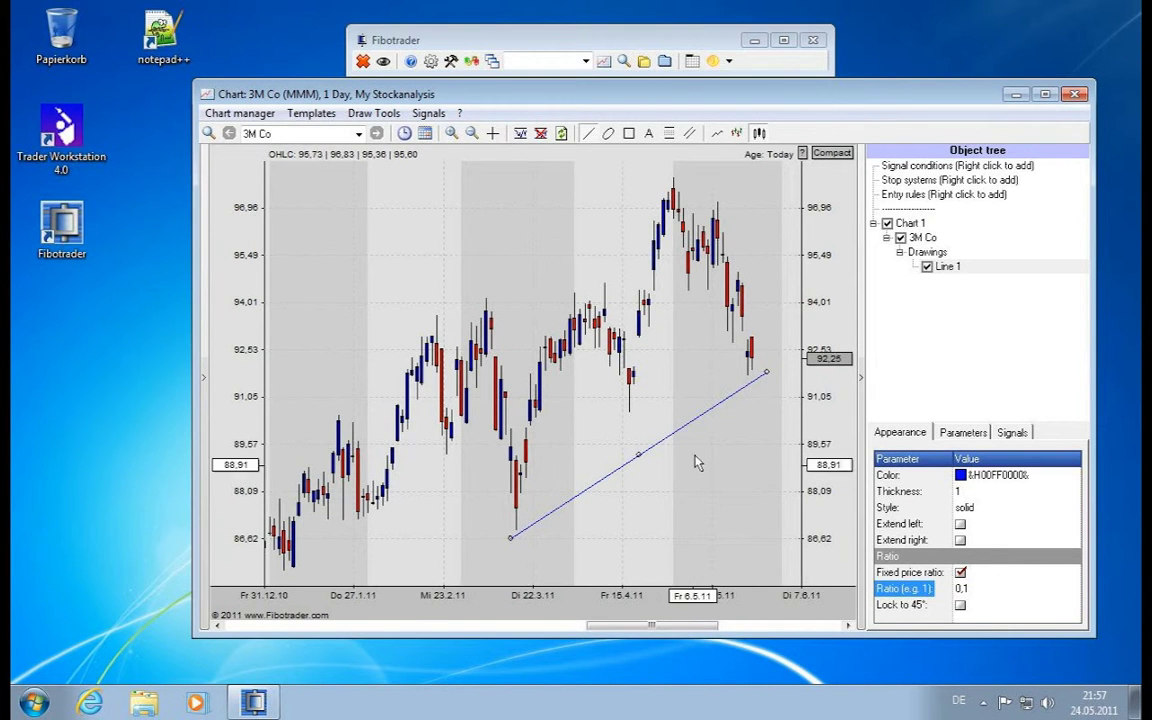
# Shorten the line along its fixed ratio so its upper end sits at about 90.8 in mid-May
pyautogui.moveTo(767, 375); pyautogui.dragTo(557, 310)
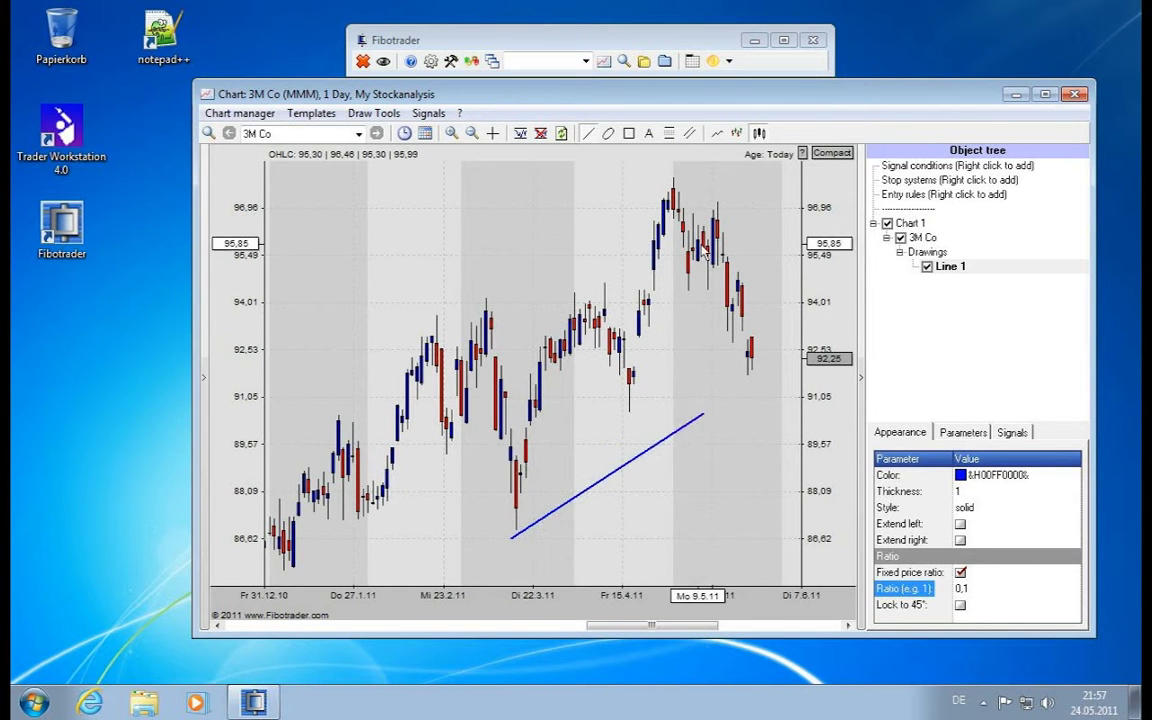
pyautogui.moveTo(697, 257); pyautogui.dragTo(716, 310)
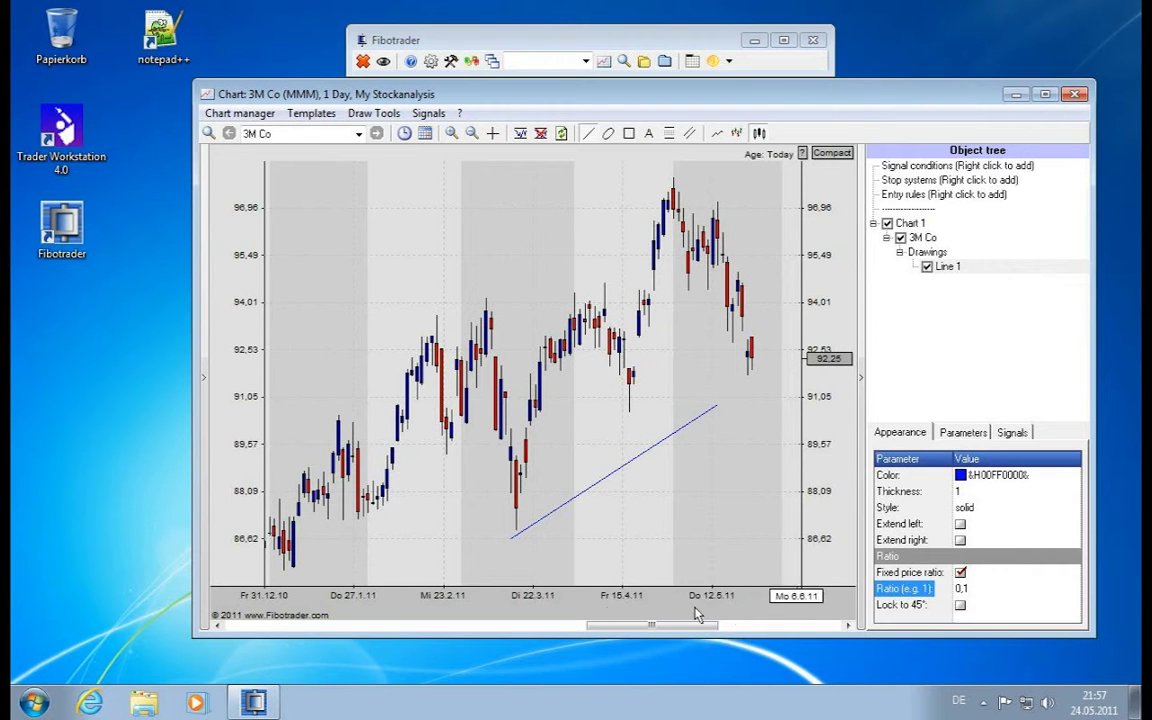
# Lock Line 1 to 45° and pull its upper end back to about 92.1 in early May
pyautogui.moveTo(680, 420)
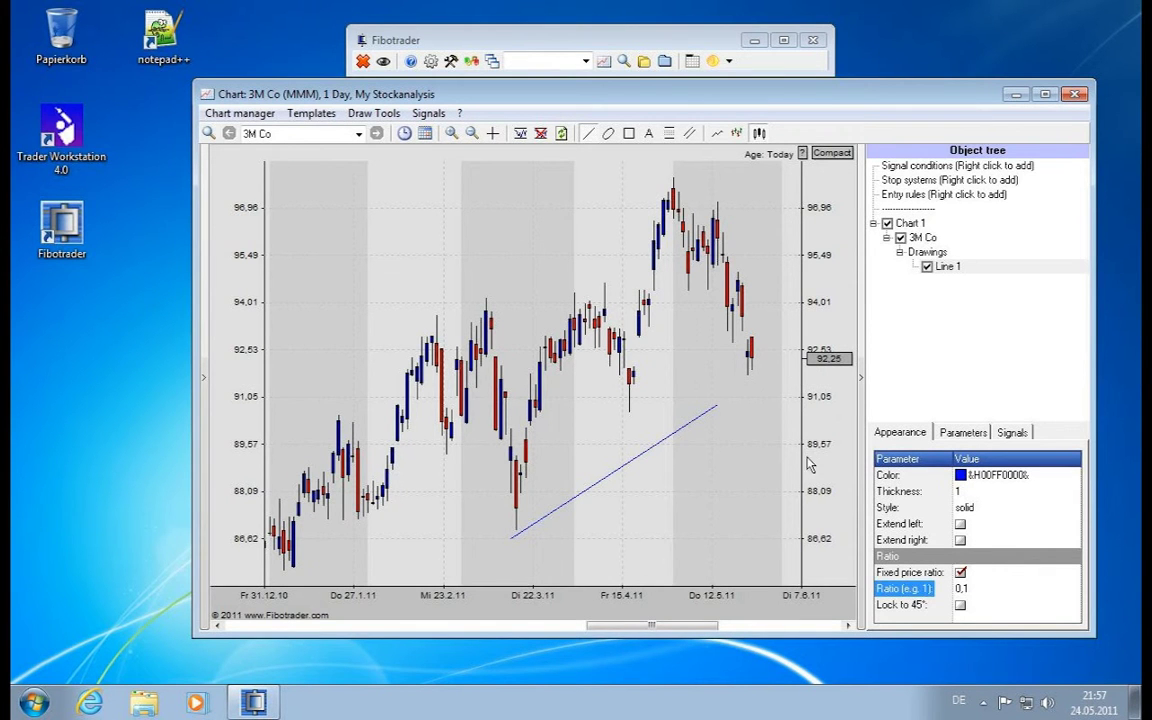
pyautogui.click(959, 607)
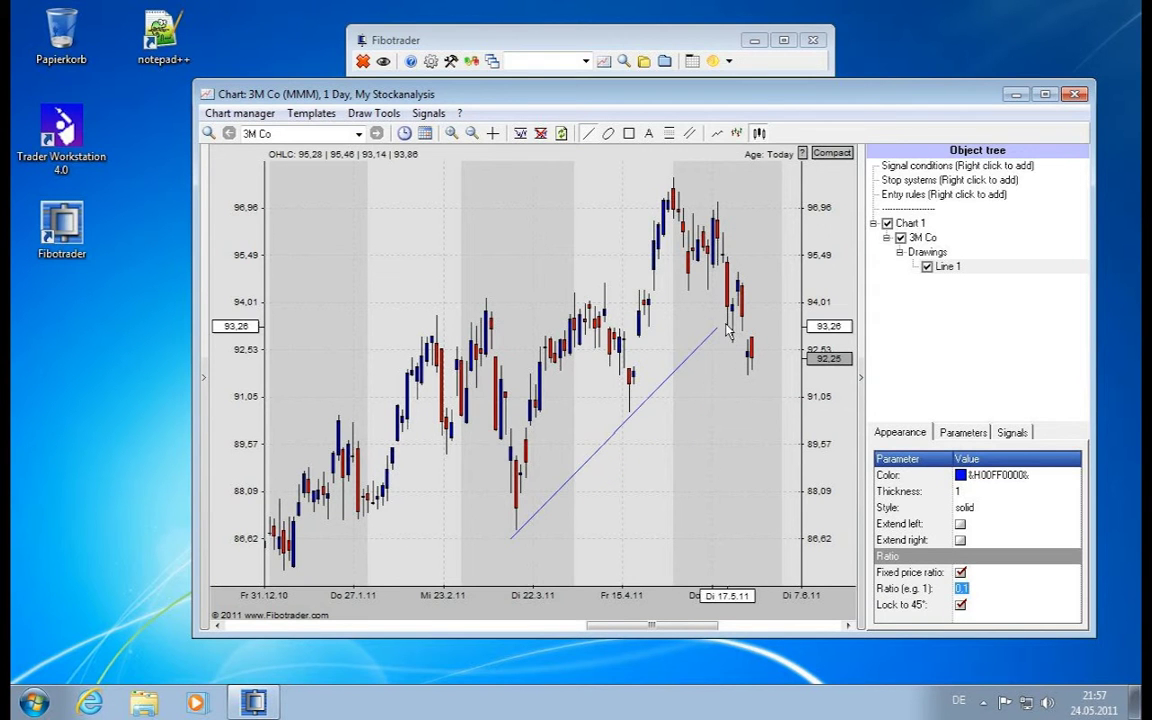
pyautogui.moveTo(716, 405); pyautogui.dragTo(690, 440)
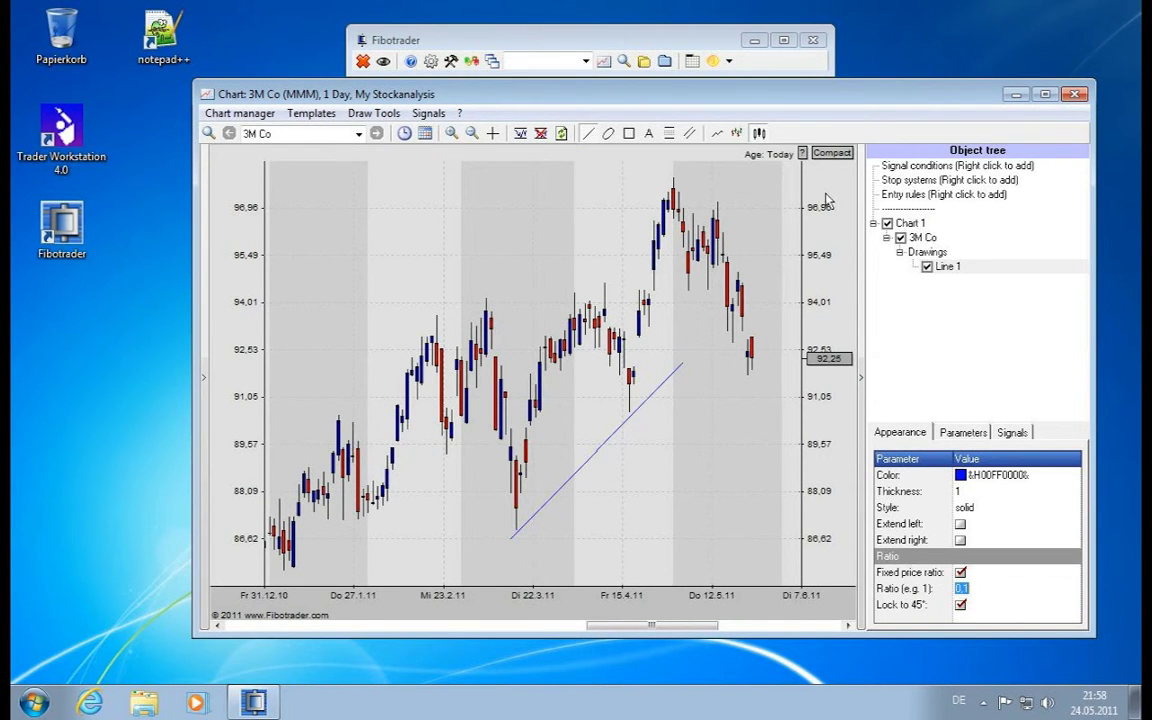
pyautogui.moveTo(823, 205); pyautogui.dragTo(835, 355)
# Display the angle label of Line 1 on the chart
pyautogui.click(681, 366)
pyautogui.click(956, 436)
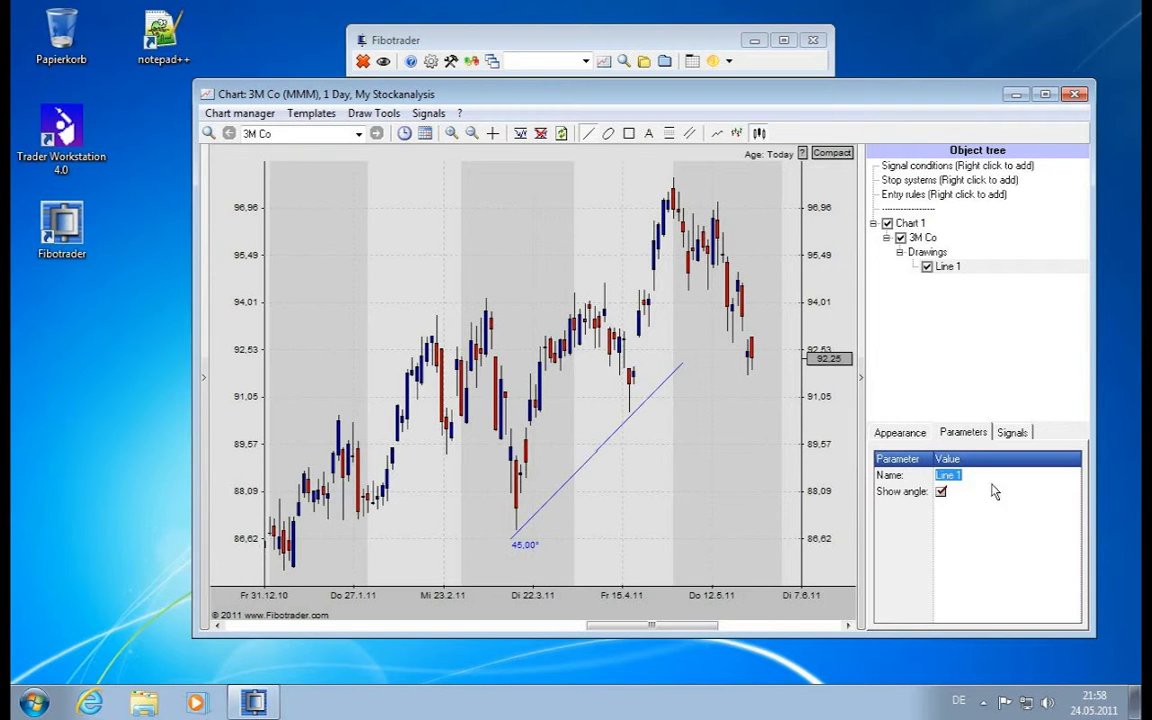
# Enable buy and sell signals for Line 1 and reposition it across the price candles, with its midpoint at about 92.6 in early April
pyautogui.click(1010, 433)
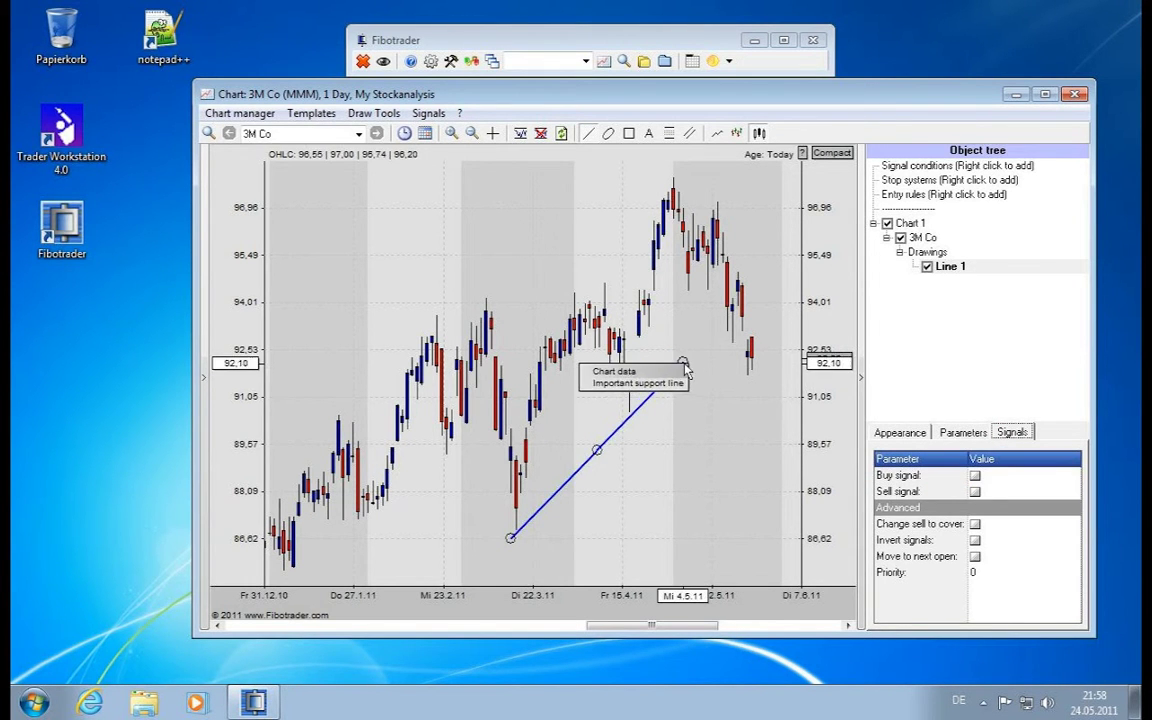
pyautogui.moveTo(682, 364); pyautogui.dragTo(772, 284)
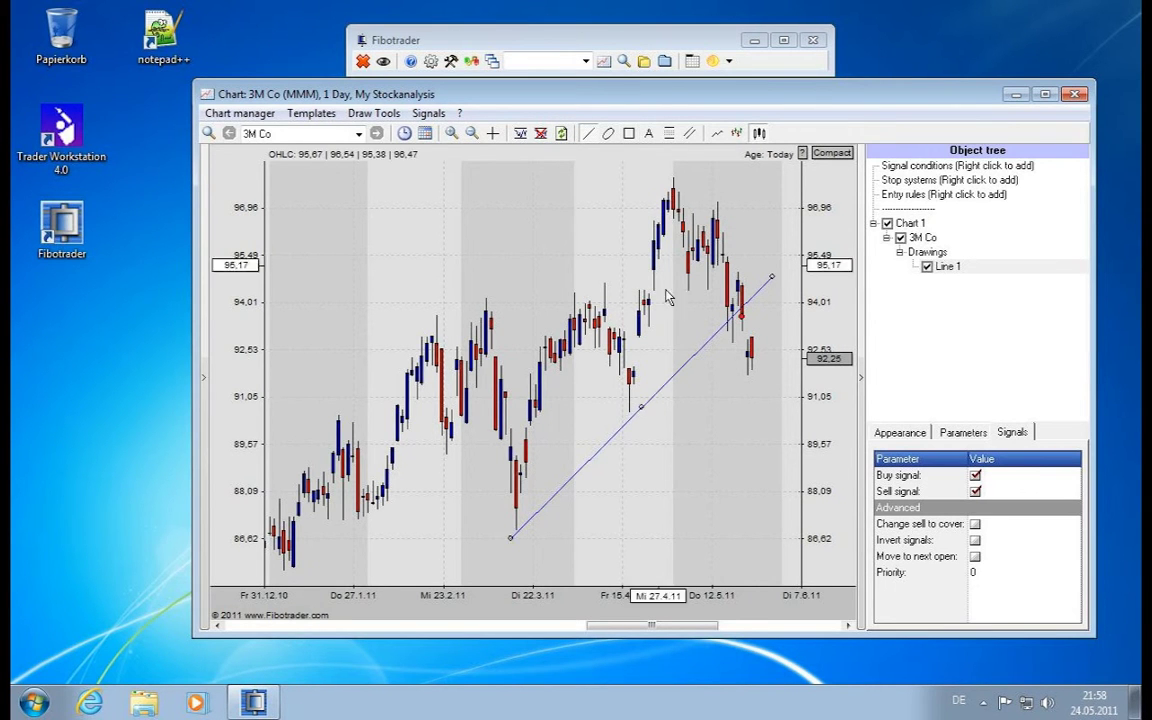
pyautogui.moveTo(745, 325)
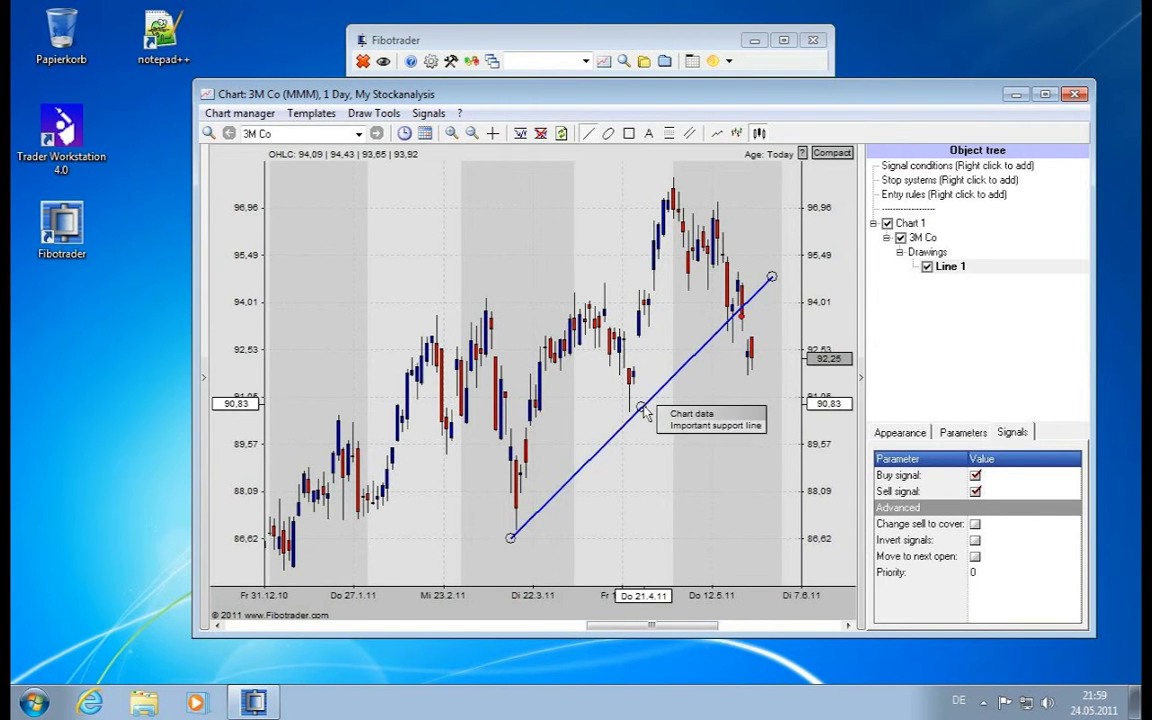
pyautogui.moveTo(645, 408); pyautogui.dragTo(603, 352)
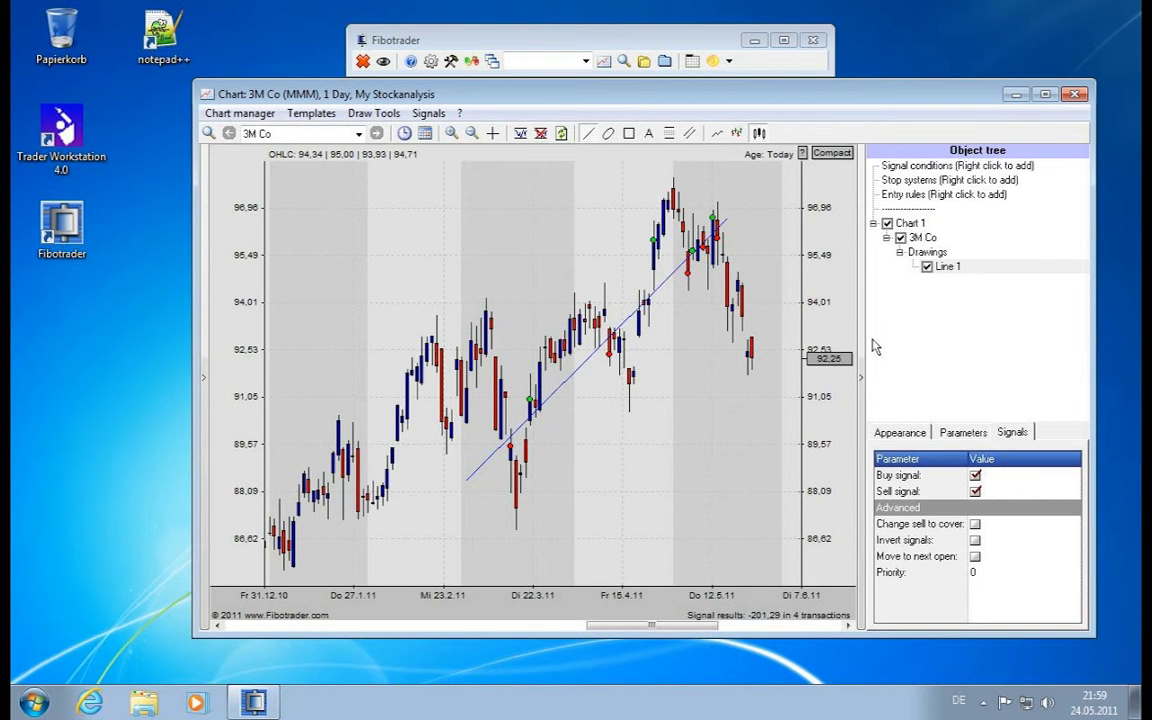
# Change the chart style of 3M Co to Bar
pyautogui.click(919, 239)
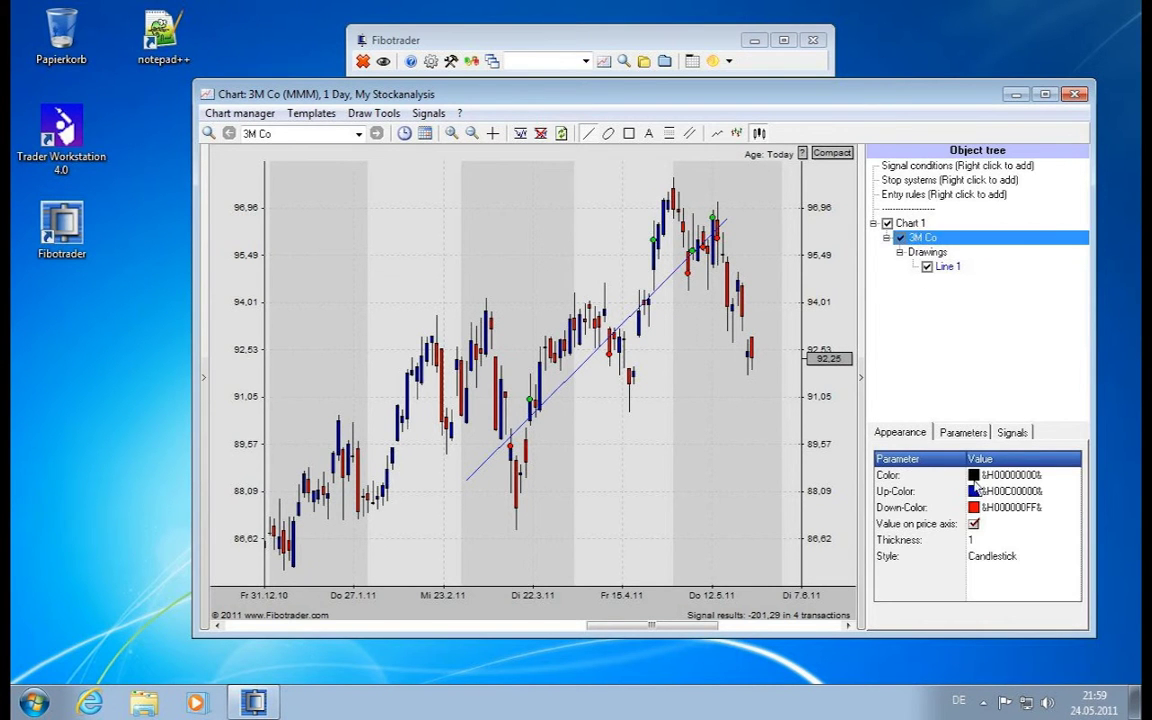
pyautogui.click(1010, 557)
pyautogui.click(1071, 556)
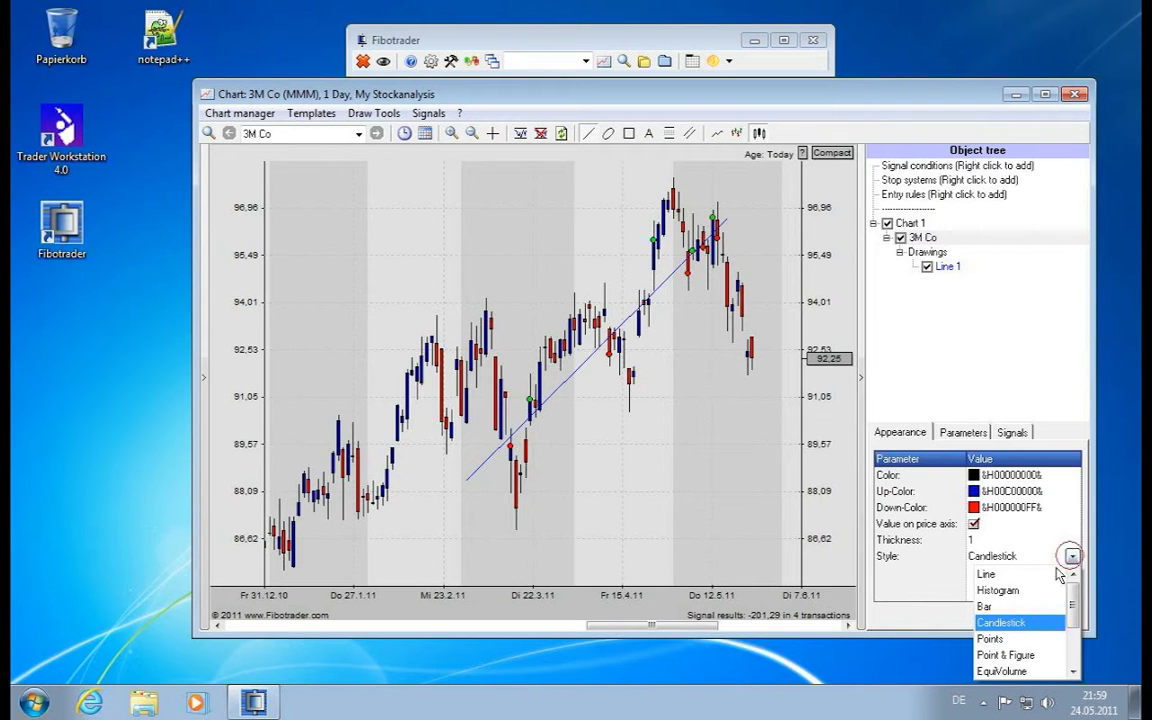
pyautogui.click(1002, 604)
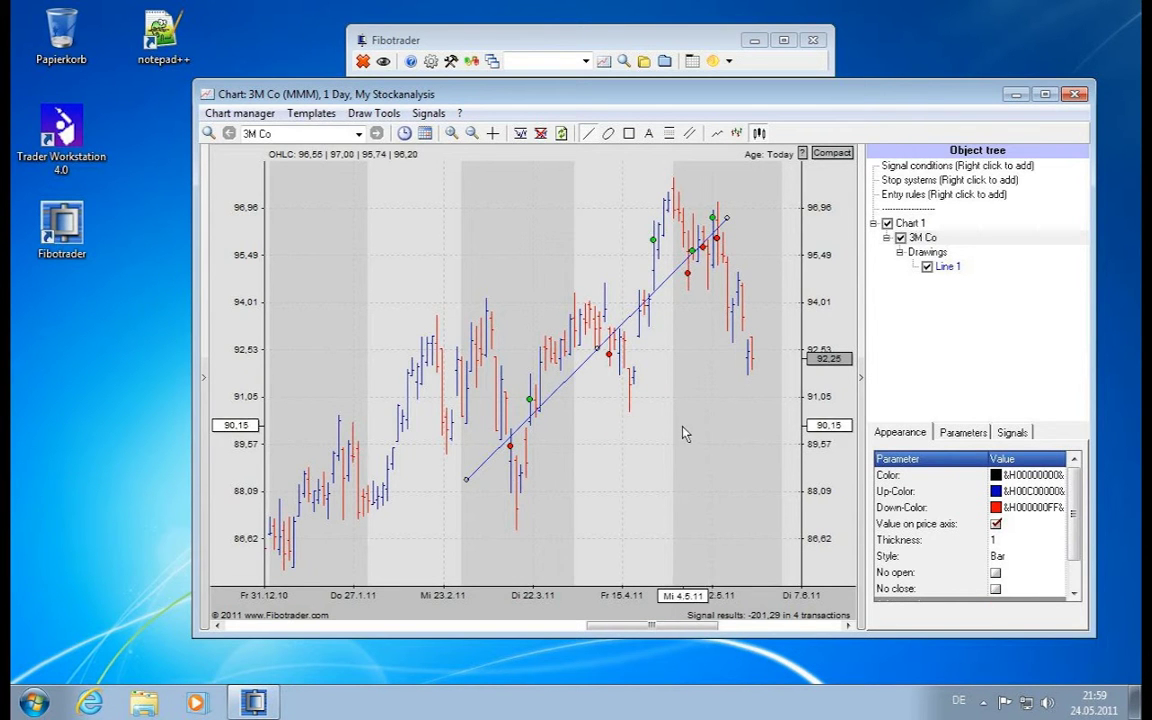
pyautogui.click(685, 263)
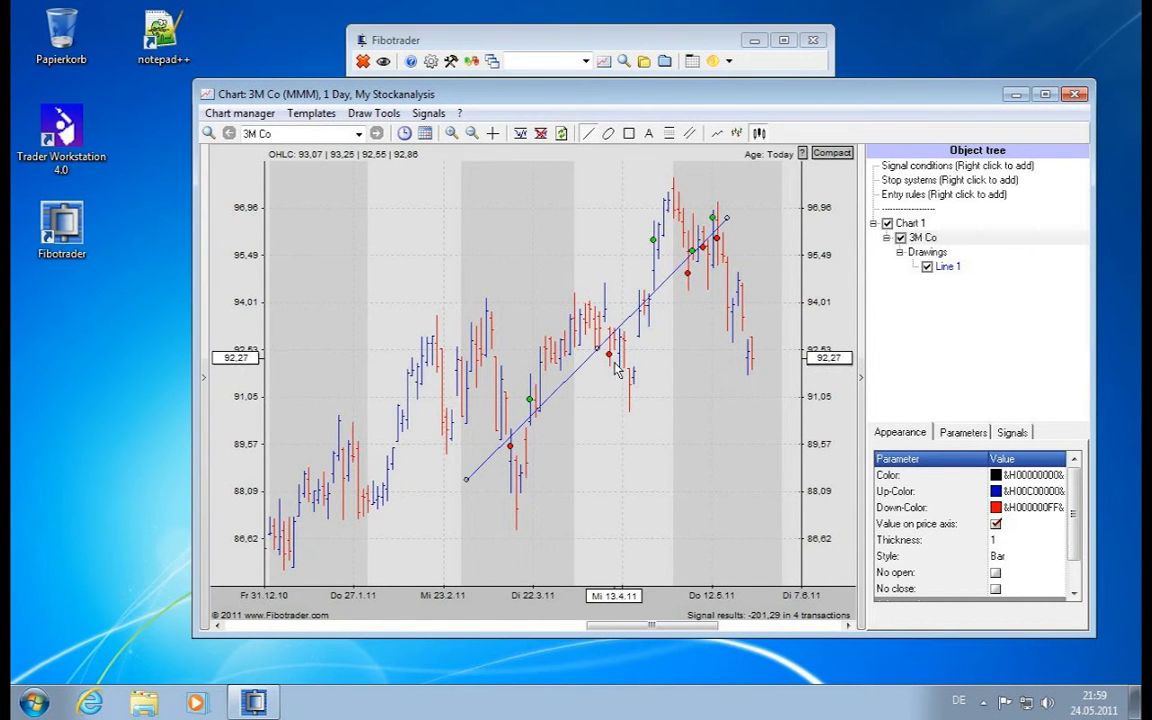
# Move the line below the price bars and place its upper end at about 92.5 in mid-May
pyautogui.moveTo(600, 345); pyautogui.dragTo(629, 427)
pyautogui.moveTo(760, 294); pyautogui.dragTo(716, 352)
# Extend Line 1 to the right and move its second anchor point to about 91.9 in early May
pyautogui.click(948, 267)
pyautogui.click(963, 432)
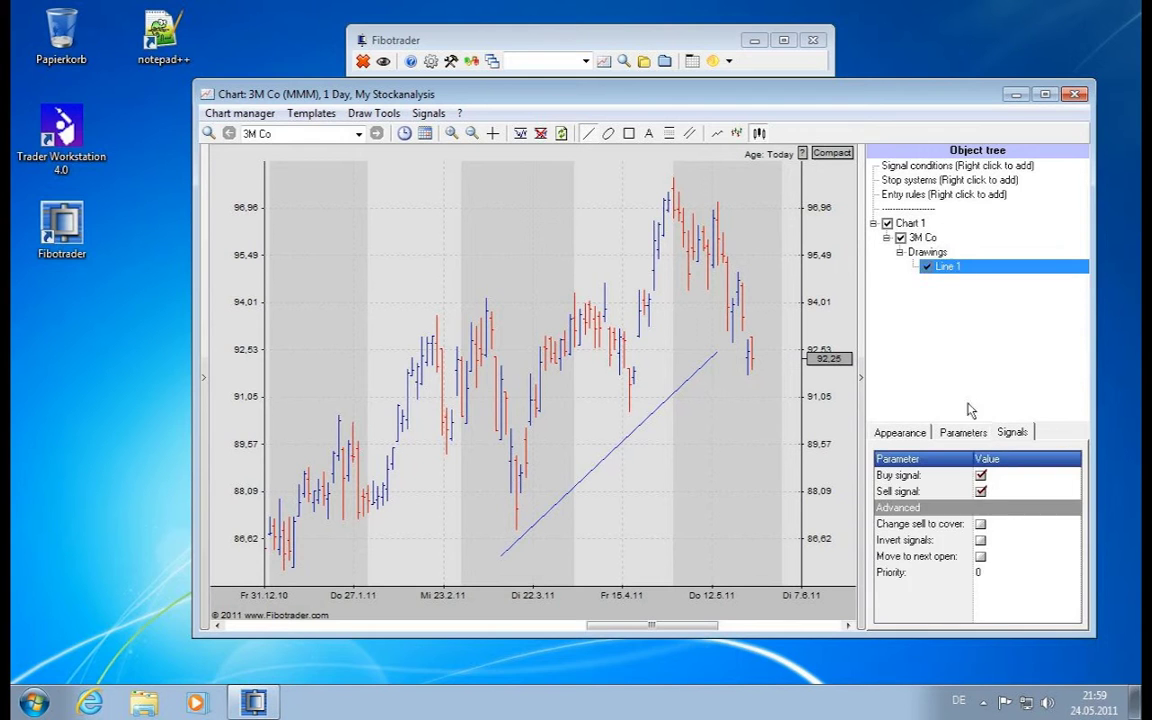
pyautogui.click(900, 434)
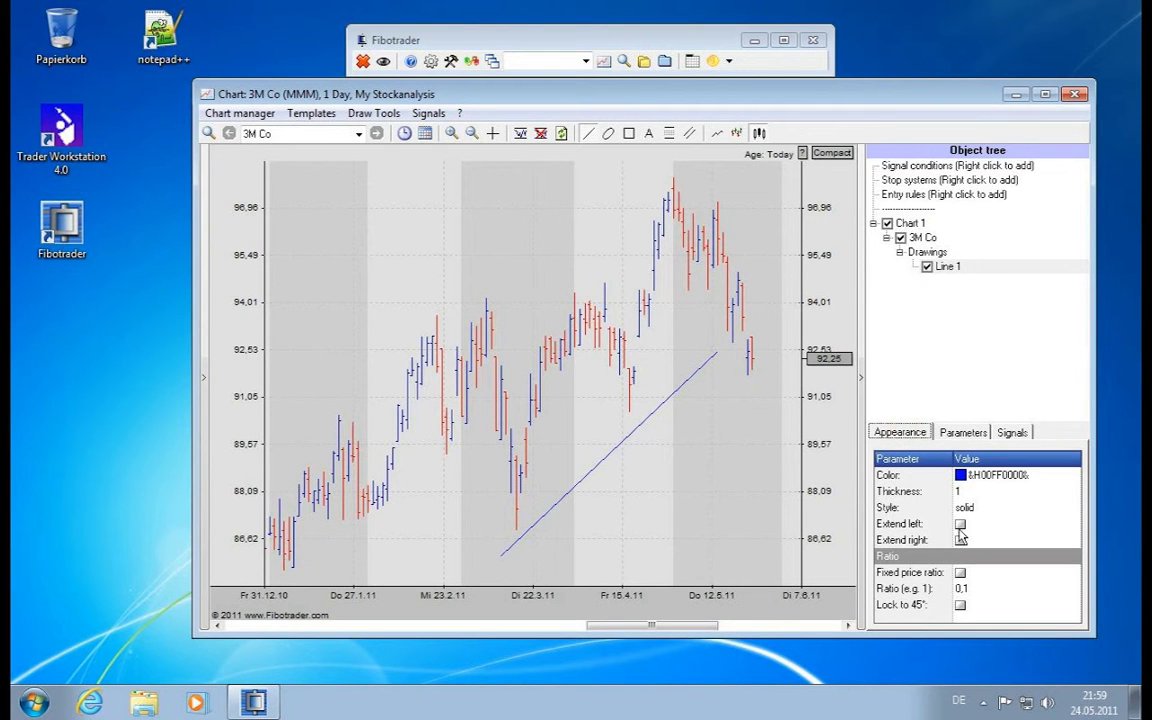
pyautogui.click(960, 540)
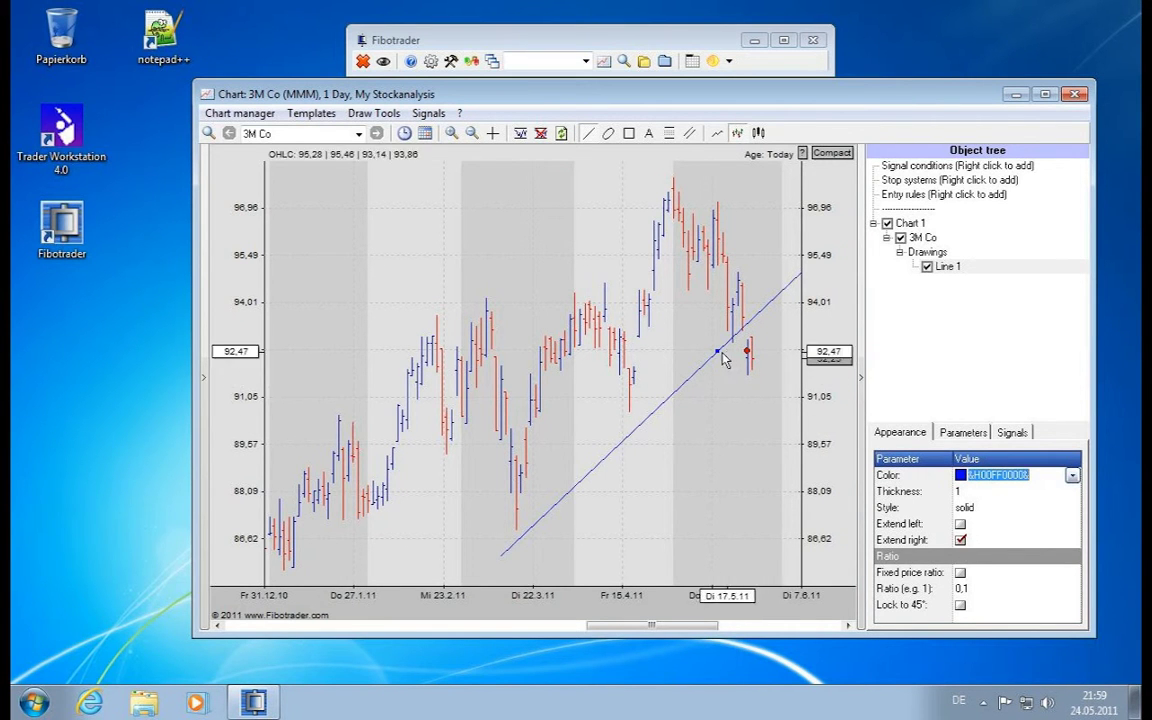
pyautogui.moveTo(718, 352); pyautogui.dragTo(680, 375)
# Delete Line 1 from the 3M Co drawings
pyautogui.rightClick(953, 270)
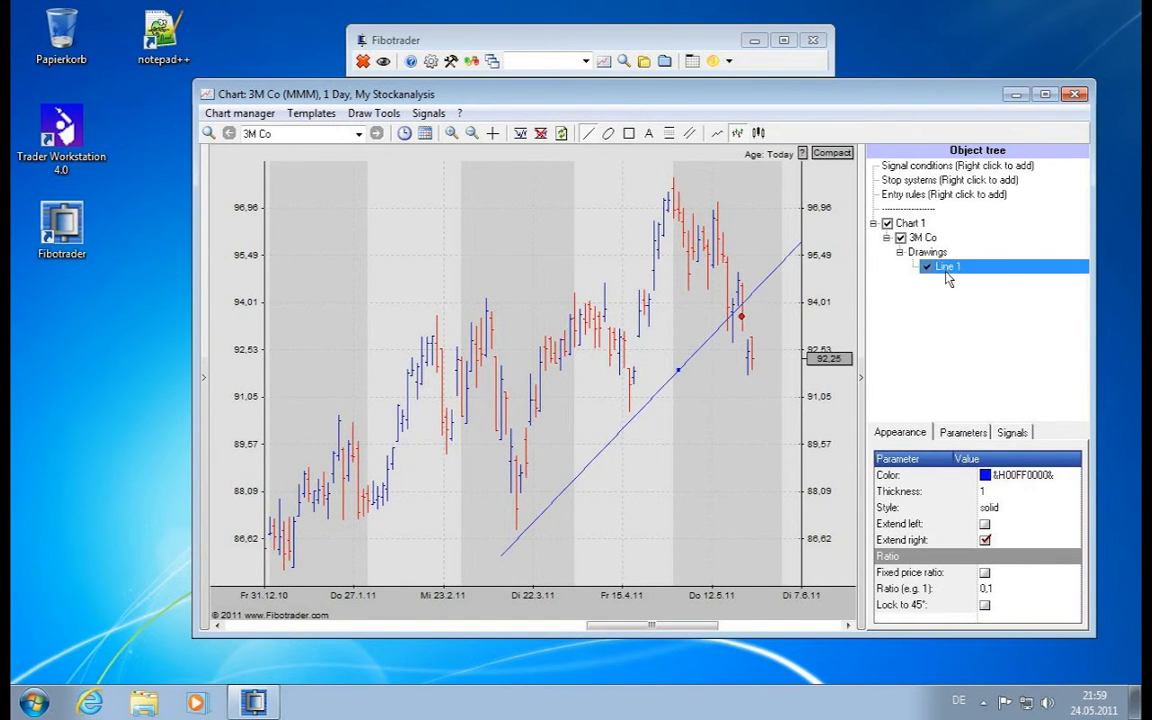
pyautogui.click(989, 457)
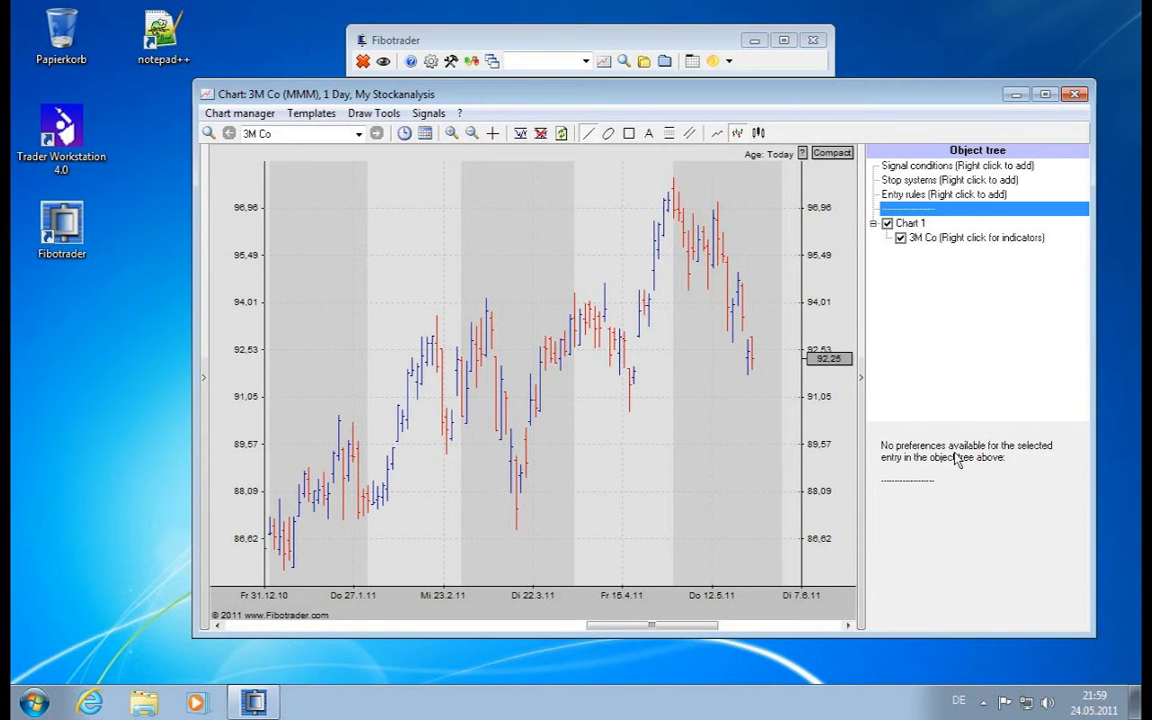
# Deactivate the drawing mode and pan the chart slightly forward so it starts at 6.1.11
pyautogui.click(358, 116)
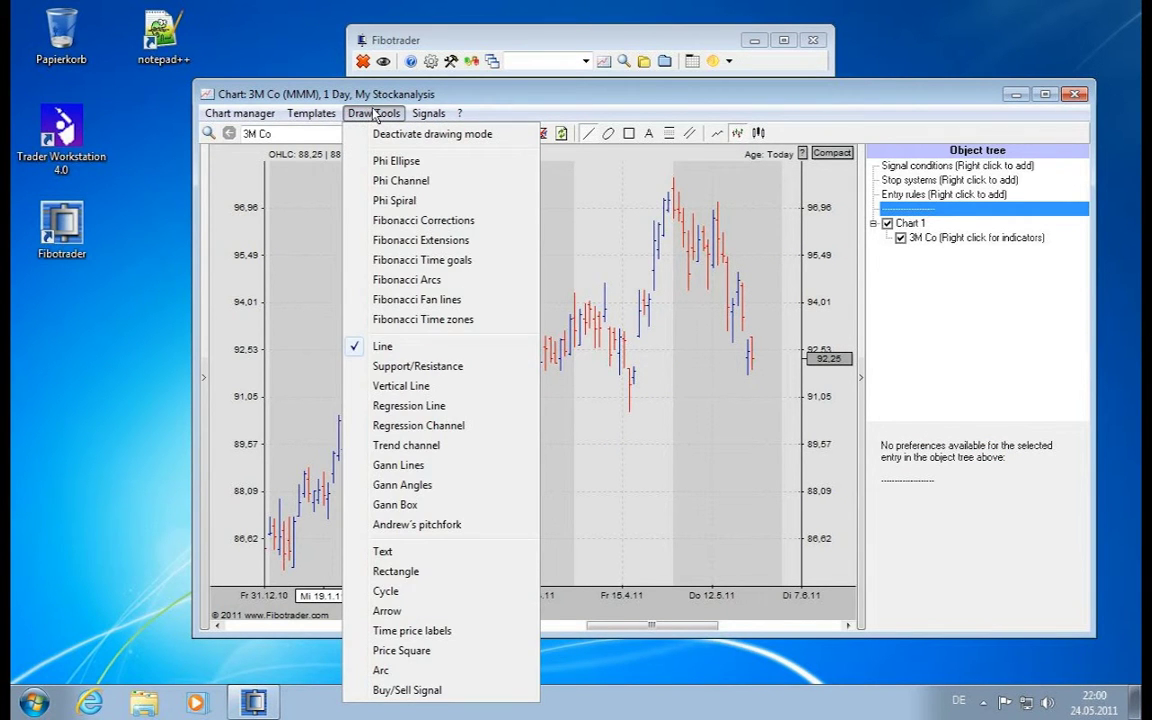
pyautogui.click(398, 160)
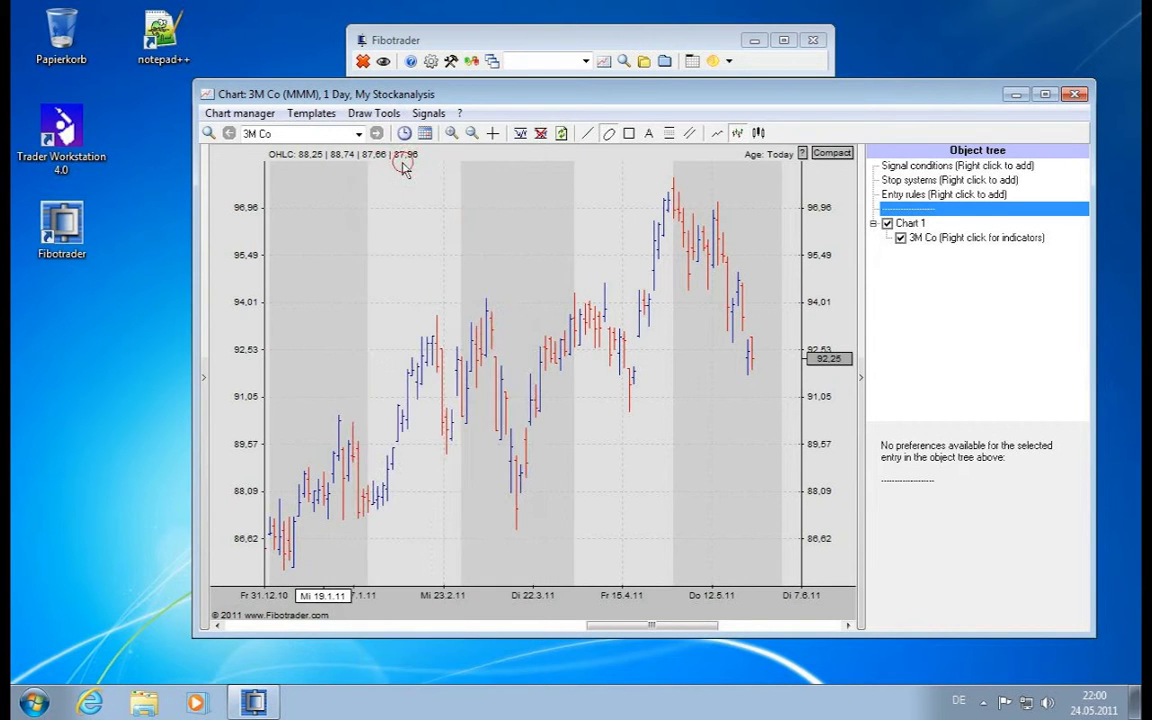
pyautogui.click(385, 115)
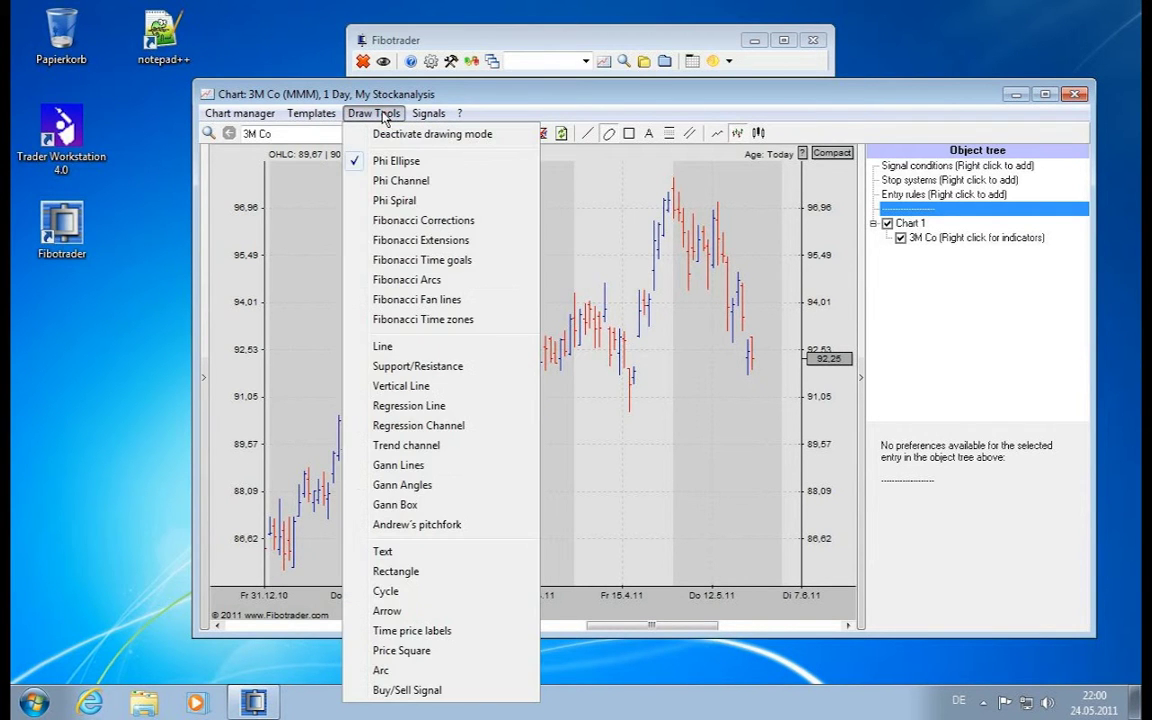
pyautogui.click(387, 118)
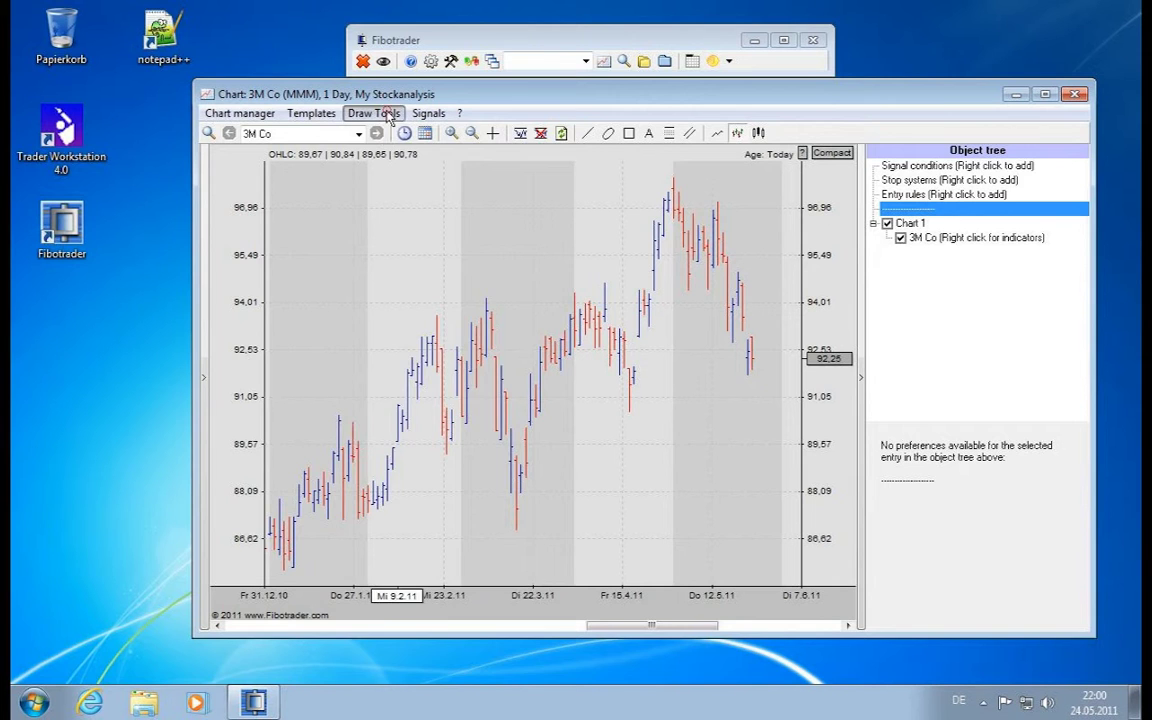
pyautogui.click(389, 117)
pyautogui.click(400, 137)
pyautogui.moveTo(388, 260)
pyautogui.mouseDown()
pyautogui.moveTo(720, 352)
pyautogui.moveTo(368, 356)
pyautogui.moveTo(545, 360)
pyautogui.moveTo(301, 373)
pyautogui.moveTo(1008, 360)
pyautogui.moveTo(303, 378)
pyautogui.moveTo(399, 368)
pyautogui.moveTo(375, 373)
pyautogui.mouseUp()
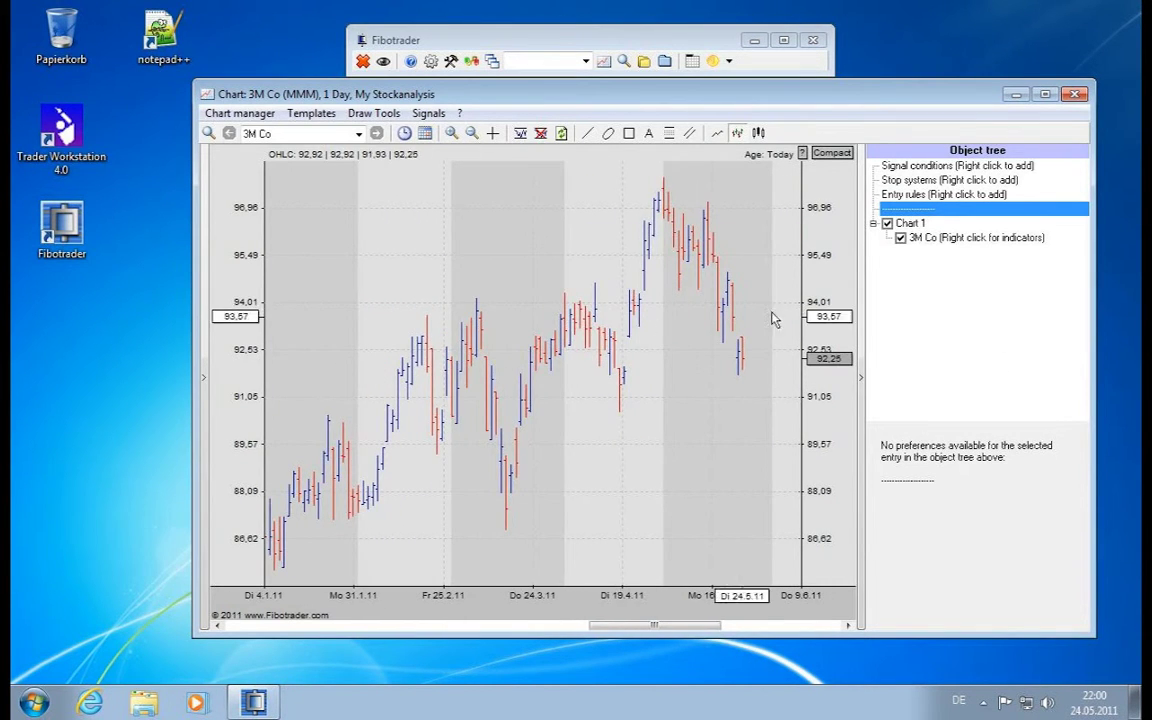
pyautogui.moveTo(661, 342); pyautogui.dragTo(681, 372)
pyautogui.moveTo(395, 345); pyautogui.dragTo(351, 372)
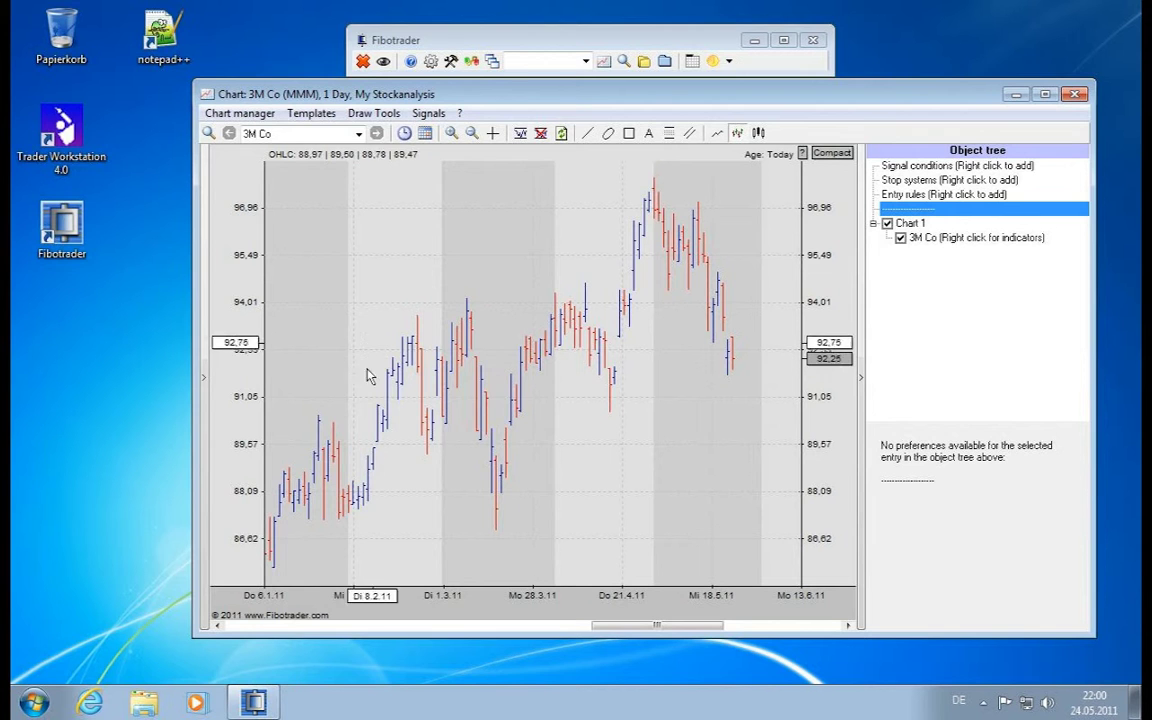
# Draw a Phi Ellipse from about 95.7 in early October 2010 to 92.1 in mid-January 2011, and permanently dismiss the round-drawings hint
pyautogui.click(373, 113)
pyautogui.click(402, 158)
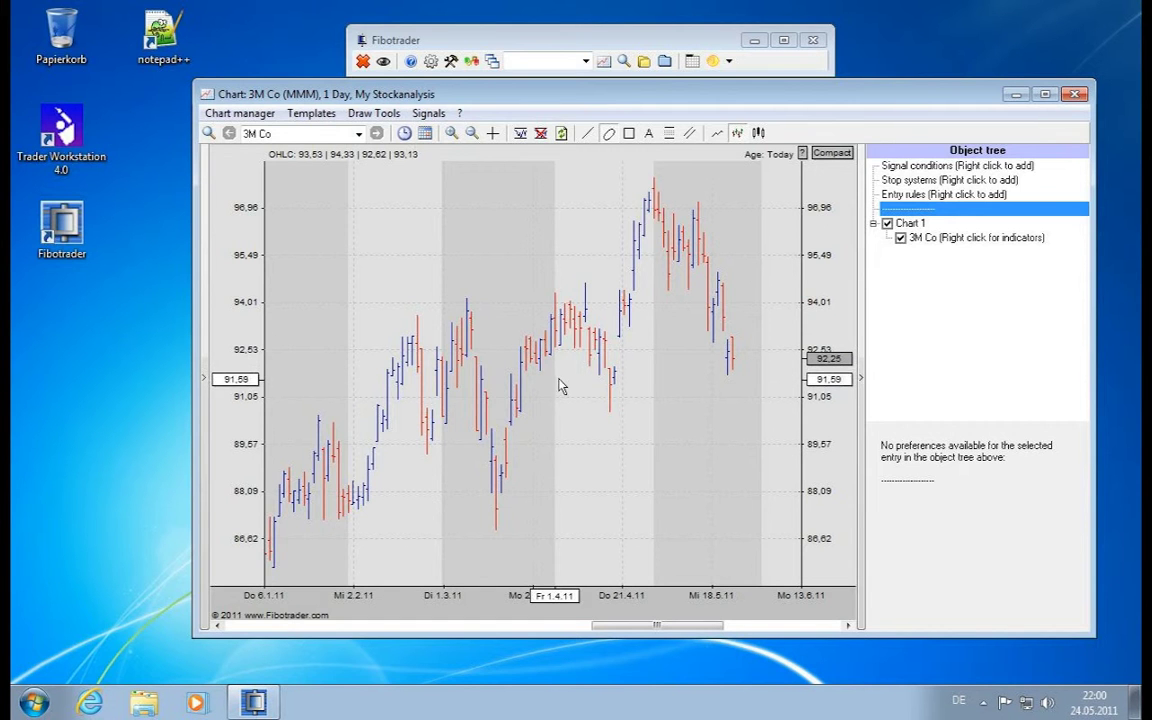
pyautogui.click(314, 625)
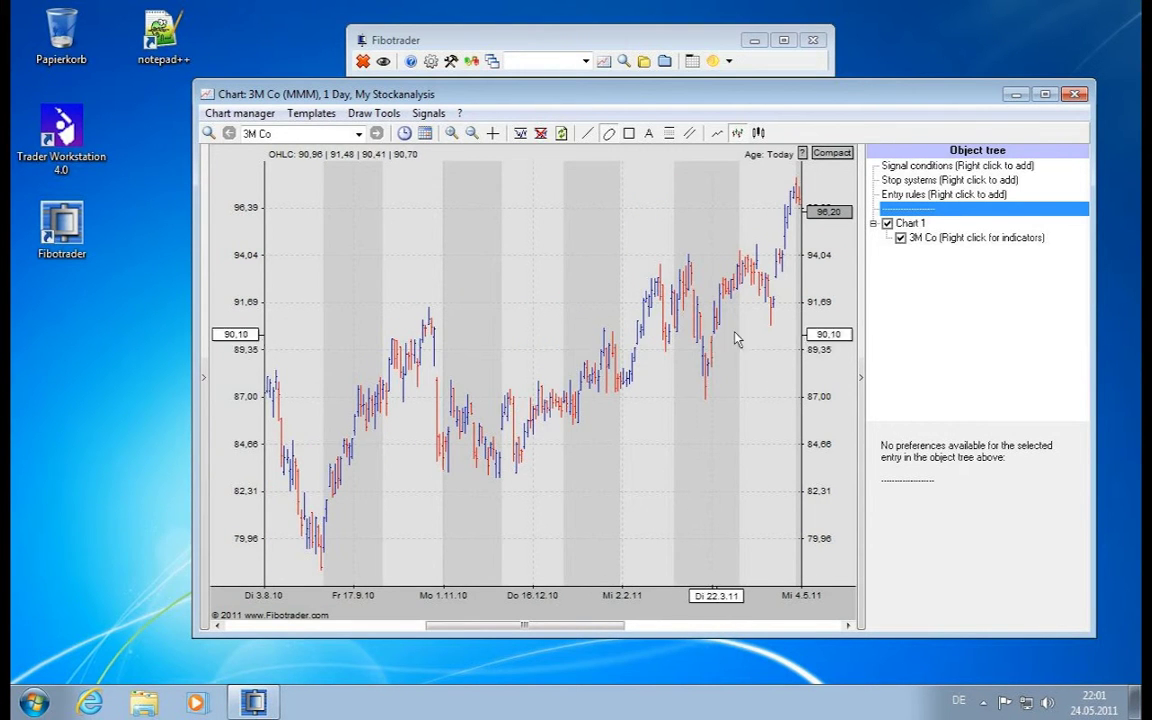
pyautogui.moveTo(532, 612); pyautogui.dragTo(482, 613)
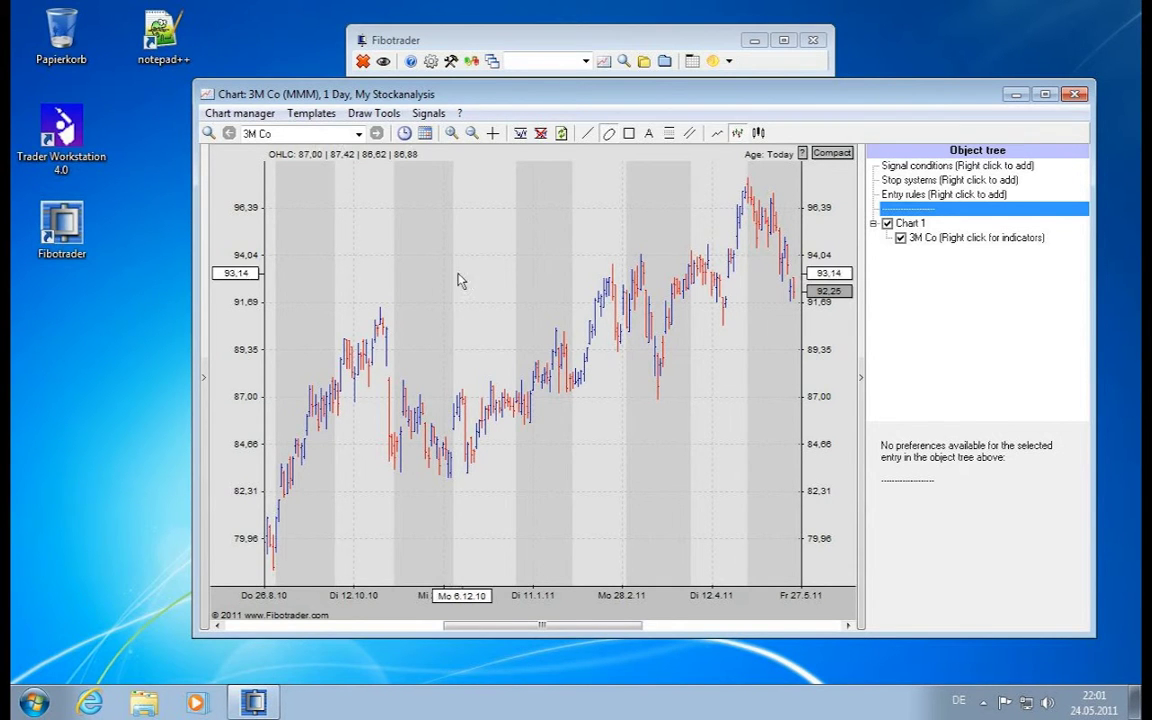
pyautogui.moveTo(343, 222)
pyautogui.mouseDown()
pyautogui.moveTo(514, 303)
pyautogui.moveTo(552, 302)
pyautogui.mouseUp()
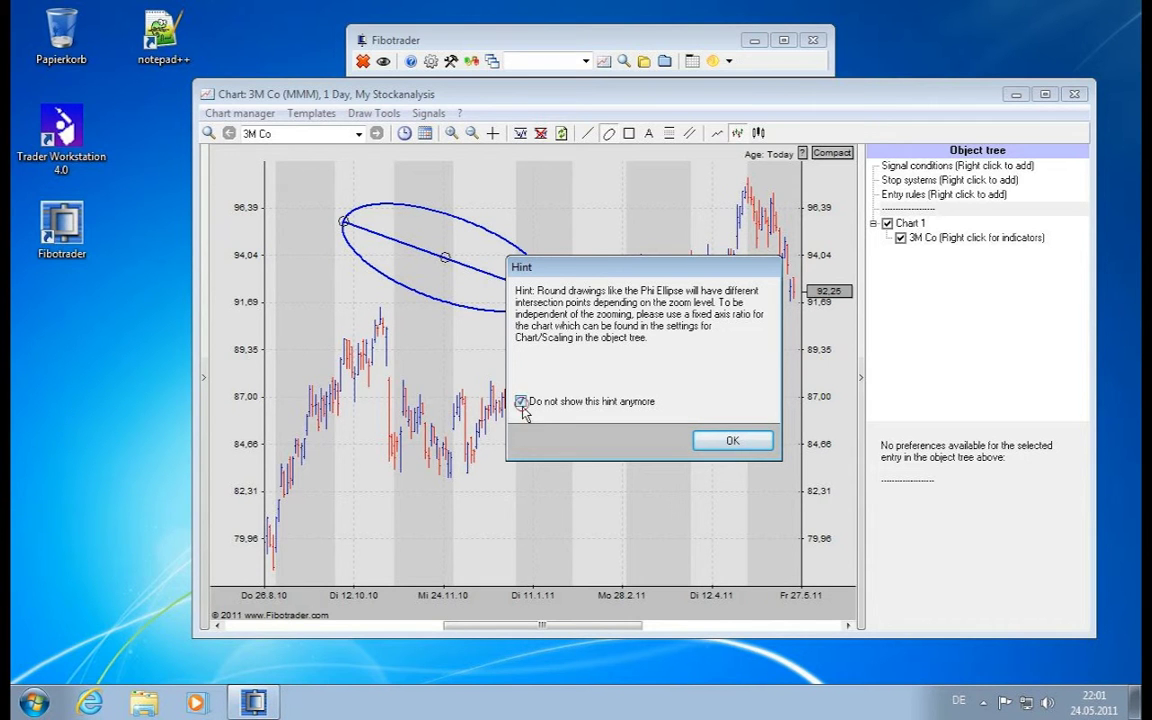
pyautogui.click(738, 442)
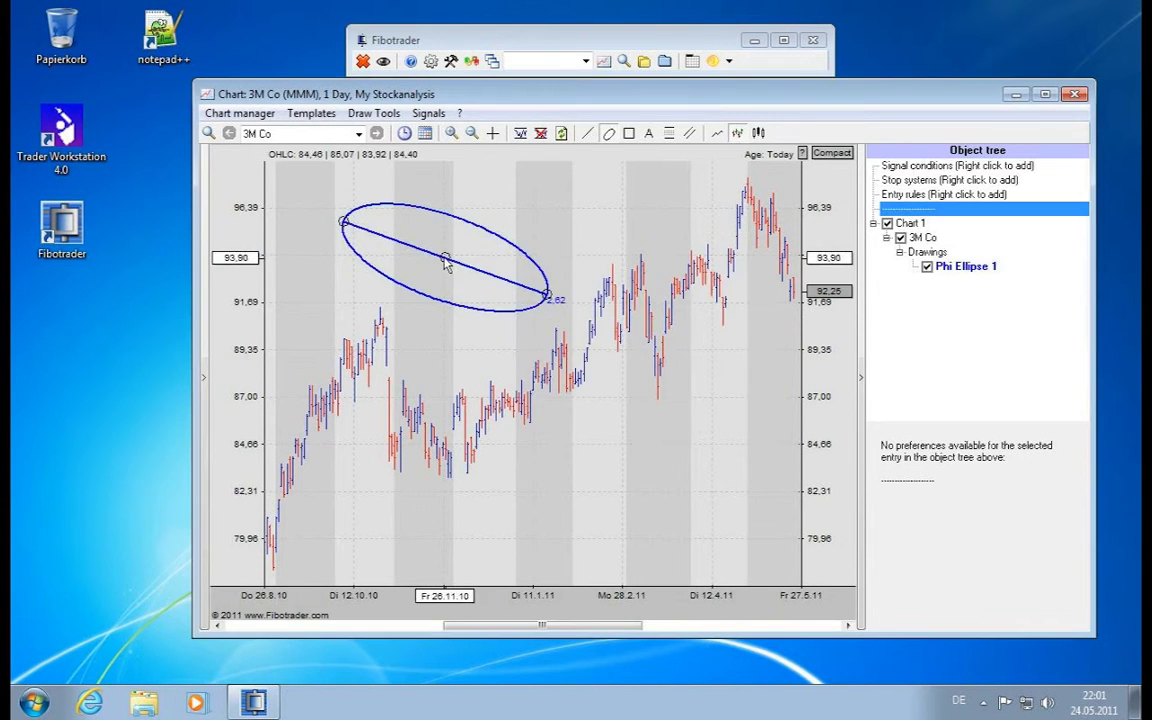
# Fit the Phi Ellipse around the autumn 2010 decline, from about 92.1 in early October to about 82 in late November
pyautogui.moveTo(445, 260); pyautogui.dragTo(427, 355)
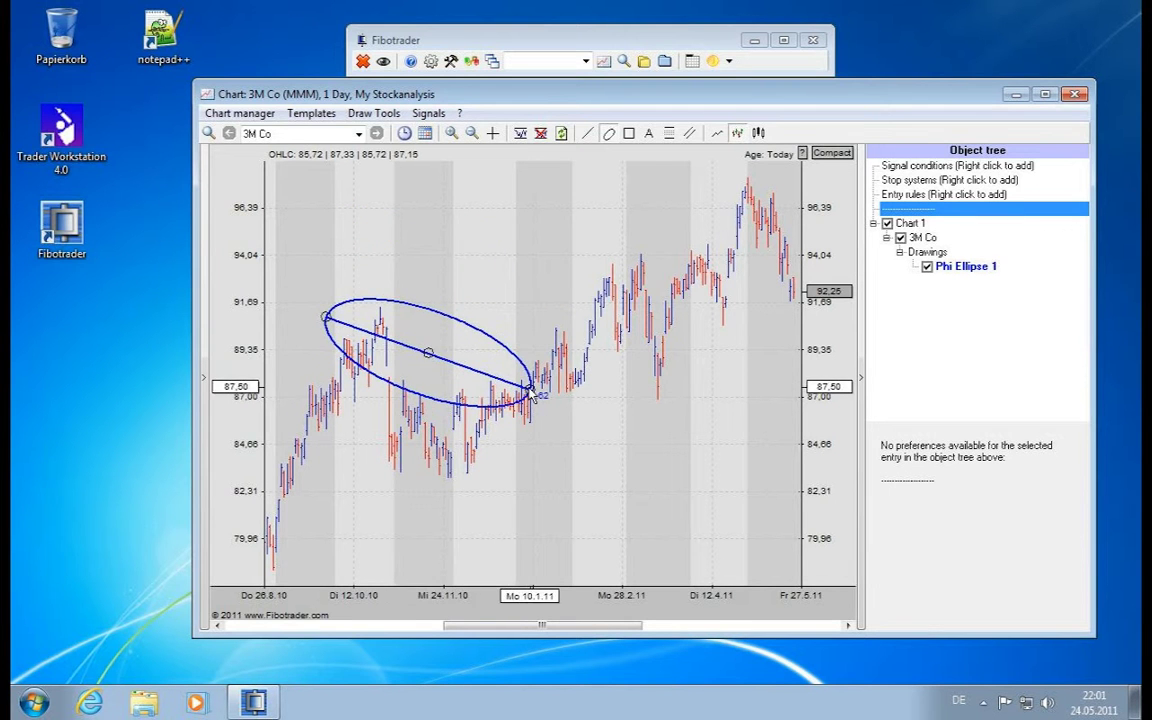
pyautogui.moveTo(530, 390); pyautogui.dragTo(452, 492)
pyautogui.moveTo(320, 320); pyautogui.dragTo(343, 295)
pyautogui.moveTo(450, 490)
pyautogui.mouseDown()
pyautogui.moveTo(458, 496)
pyautogui.moveTo(446, 502)
pyautogui.mouseUp()
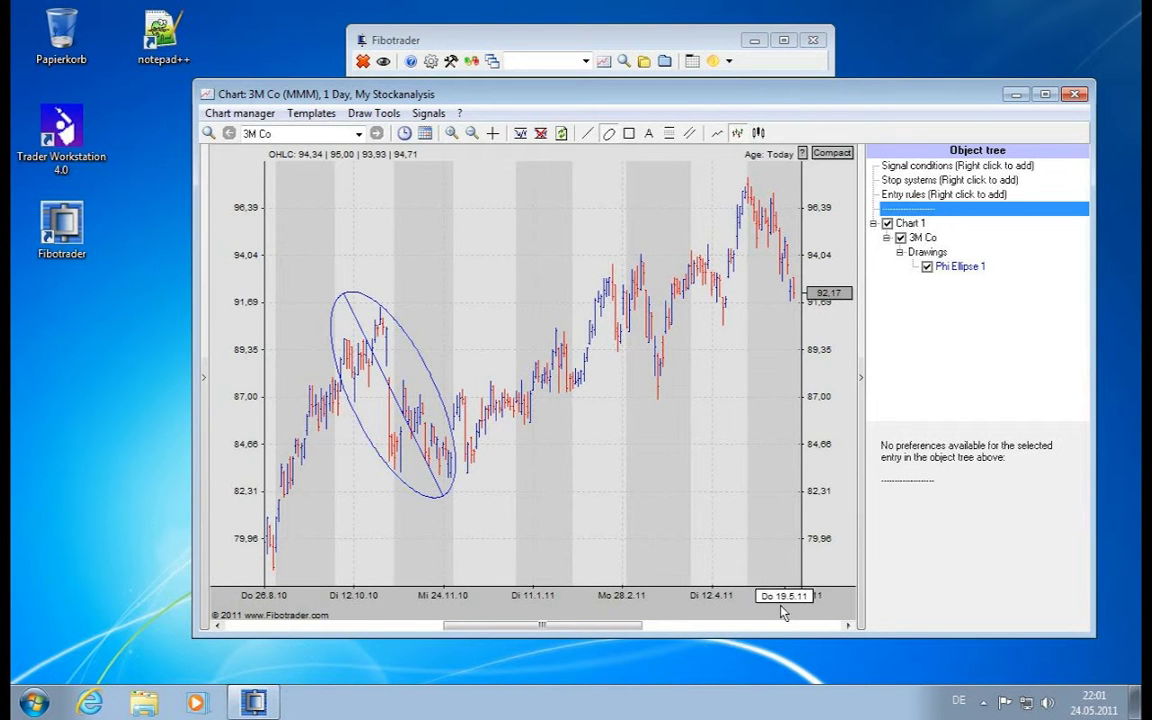
# Compress and stretch the time axis to examine how the Phi Ellipse's shape depends on the chart scaling
pyautogui.moveTo(784, 597); pyautogui.dragTo(316, 611)
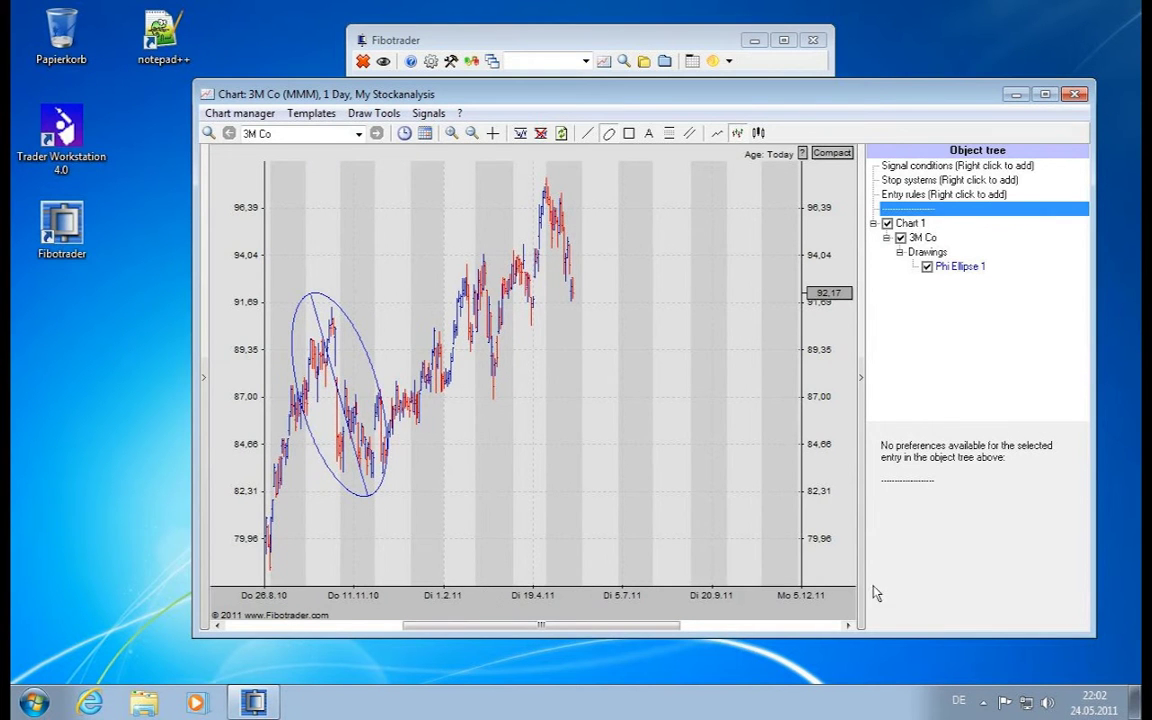
pyautogui.moveTo(698, 603); pyautogui.dragTo(1140, 618)
pyautogui.moveTo(722, 620); pyautogui.dragTo(705, 600)
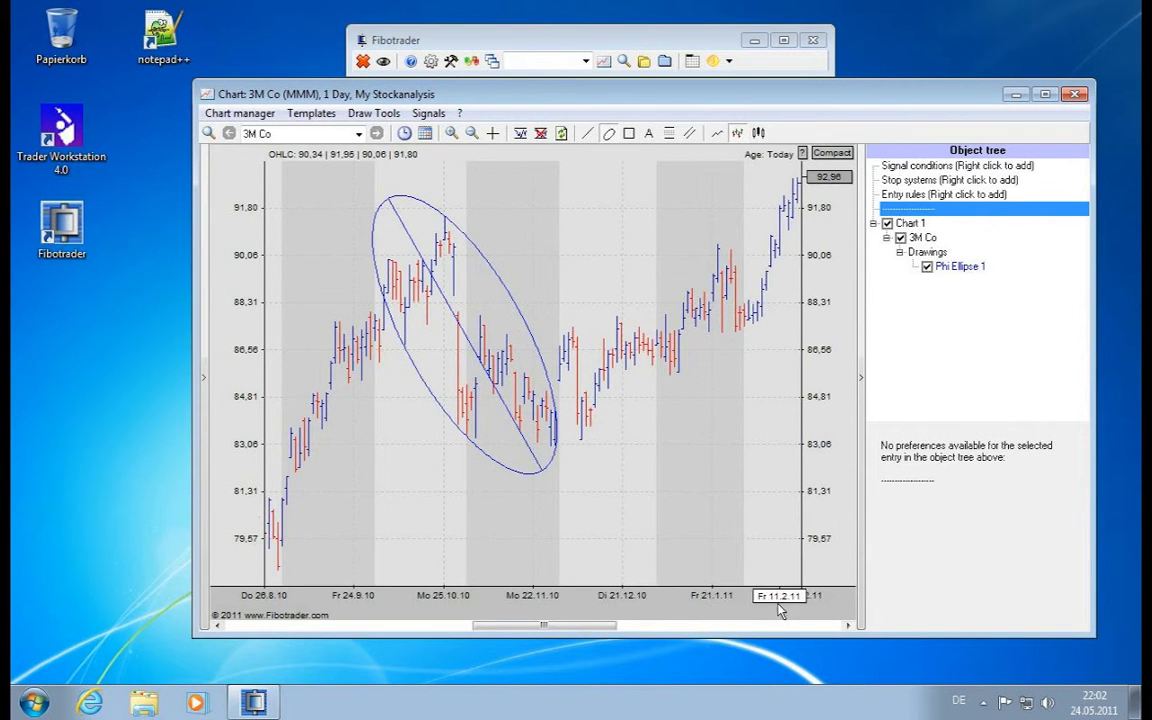
pyautogui.moveTo(790, 605); pyautogui.dragTo(603, 625)
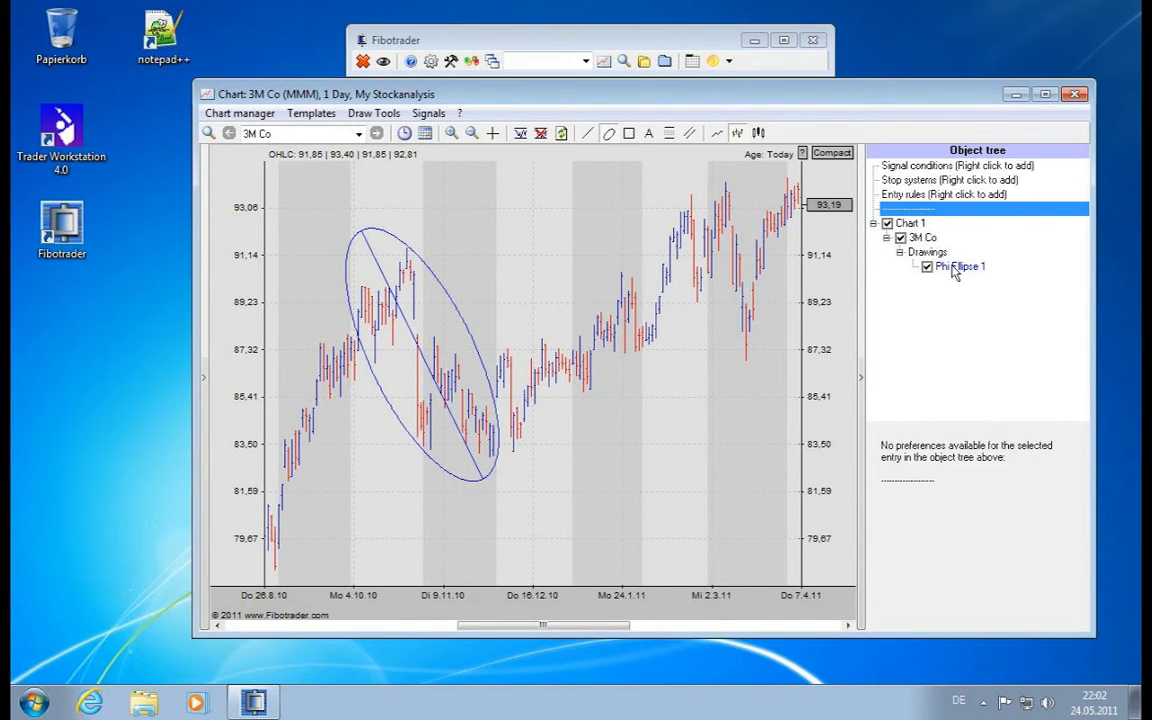
# Enable the fixed axis ratio in Chart 1's scaling settings and set the ratio to 0,111
pyautogui.click(445, 400)
pyautogui.click(910, 224)
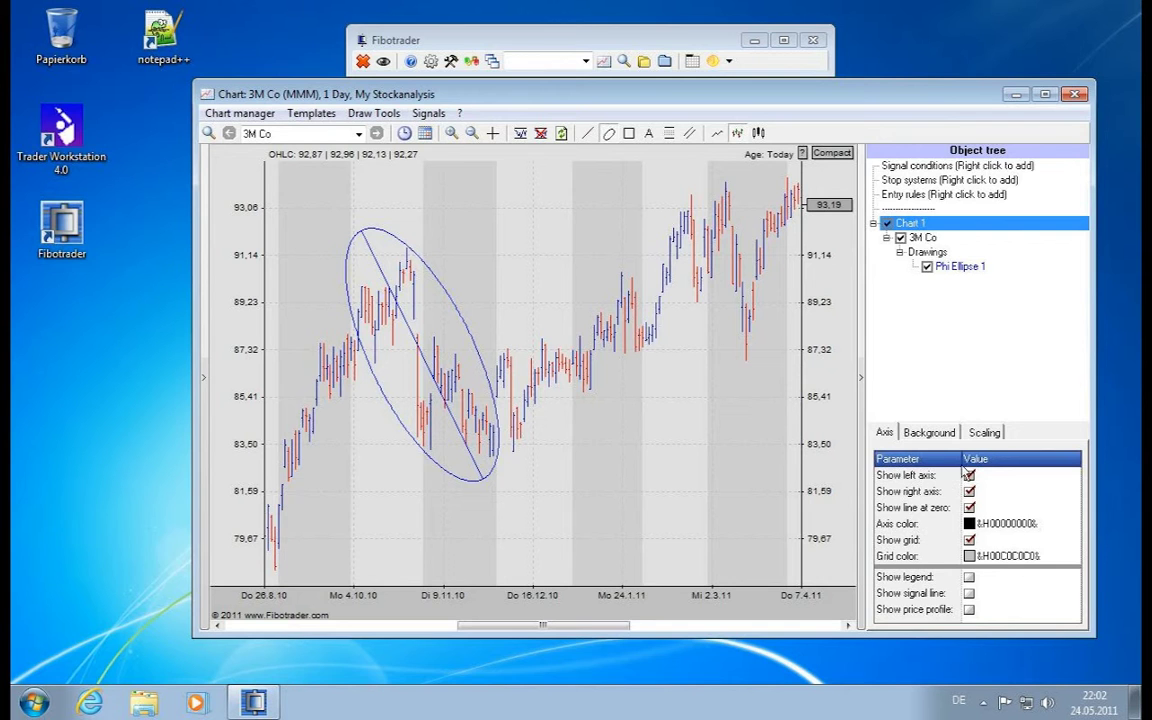
pyautogui.click(986, 436)
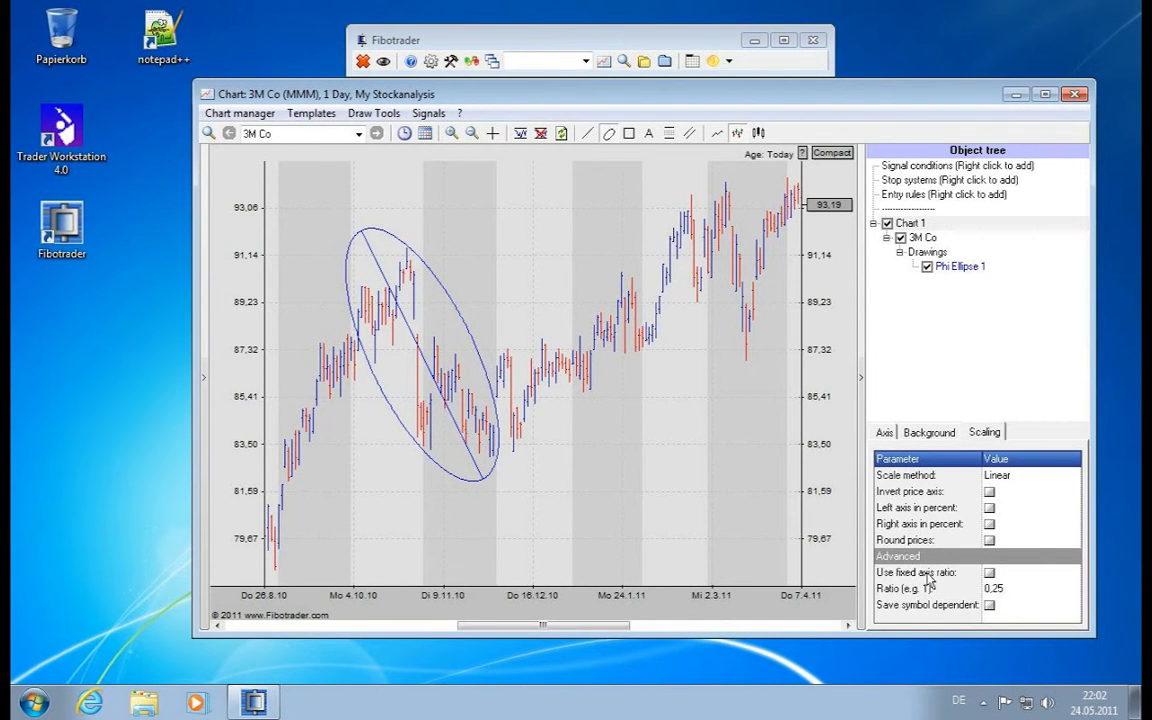
pyautogui.click(989, 573)
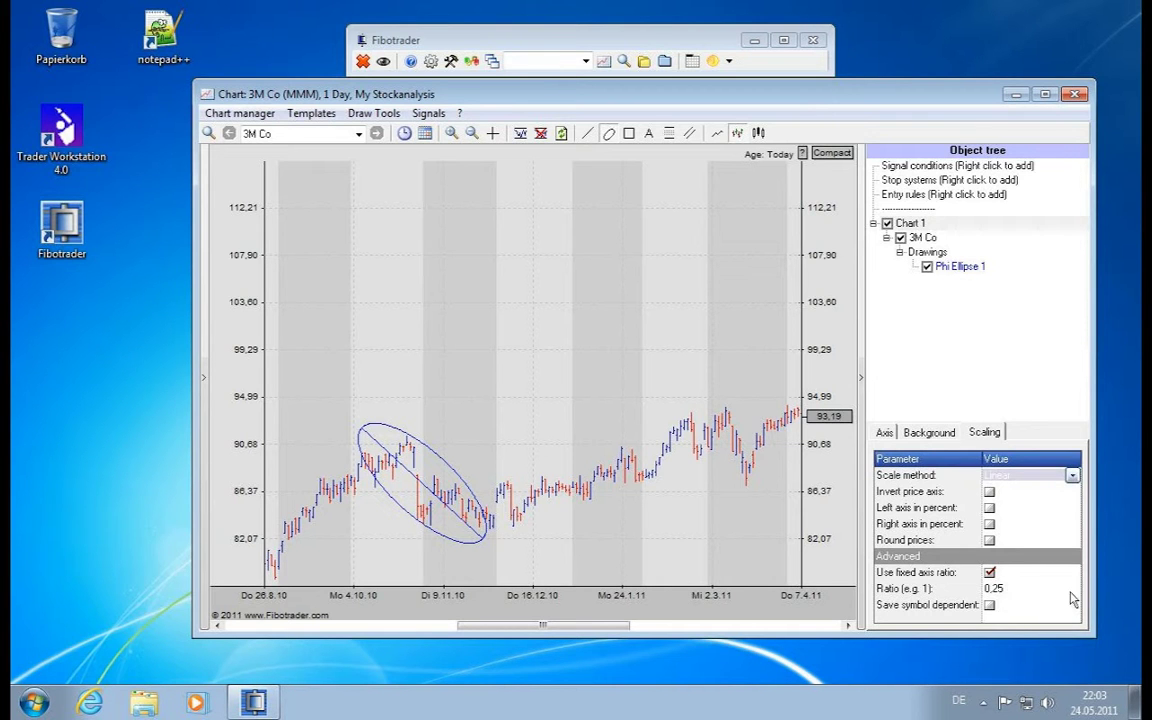
pyautogui.click(990, 574)
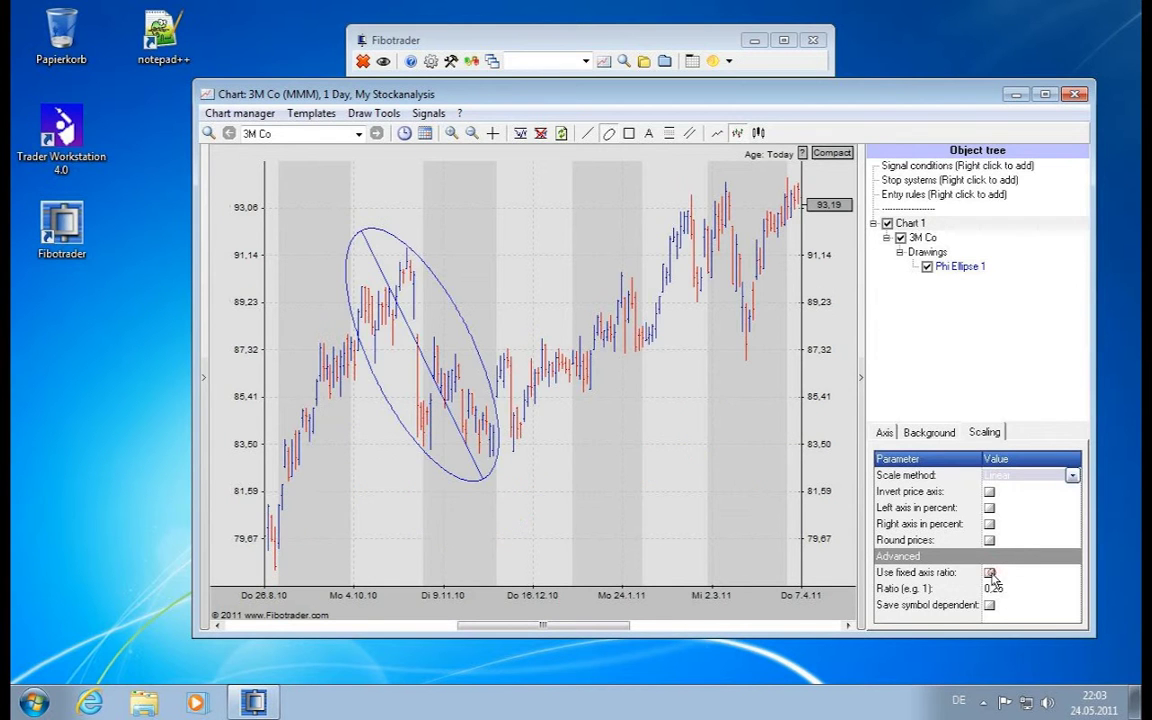
pyautogui.click(1000, 589)
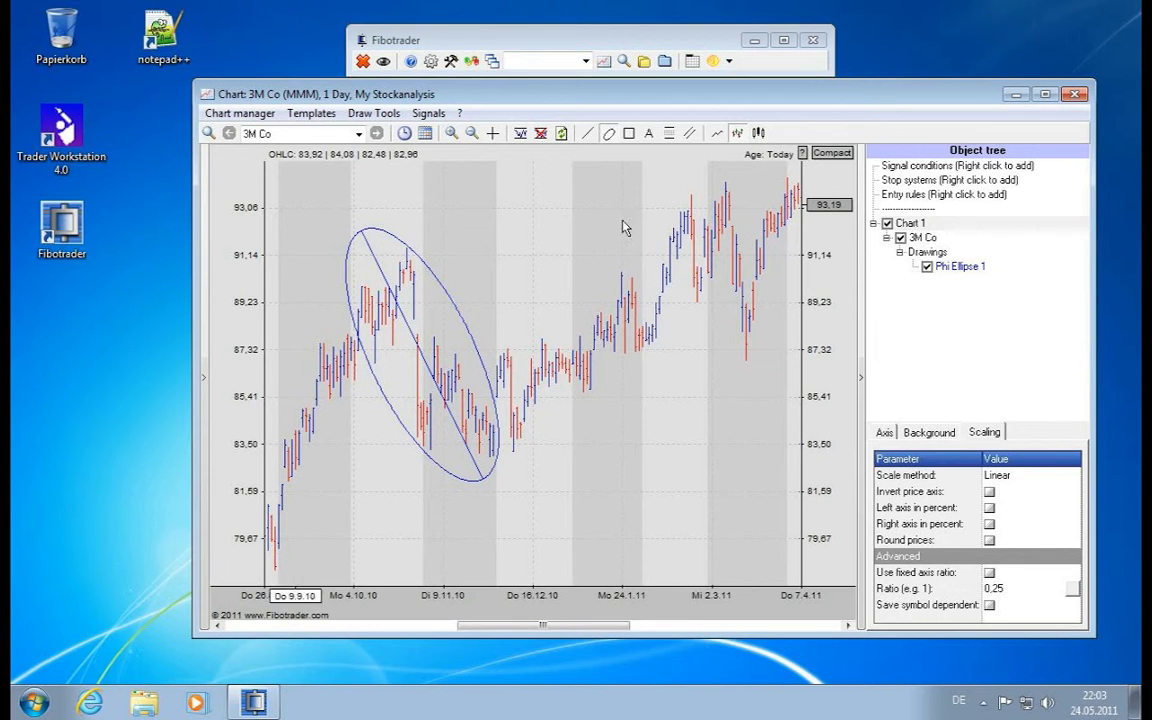
pyautogui.click(1074, 590)
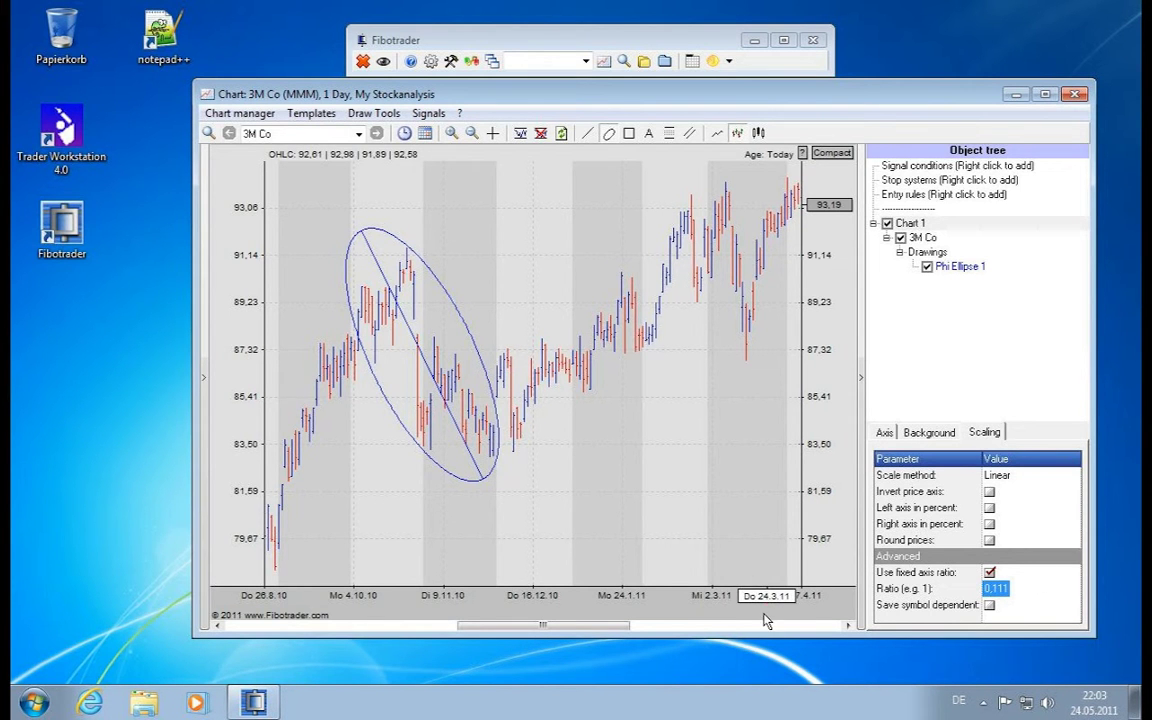
# Rescale the time axis and shift the chart to check the Phi Ellipse's proportions under the fixed axis ratio
pyautogui.moveTo(773, 614); pyautogui.dragTo(830, 612)
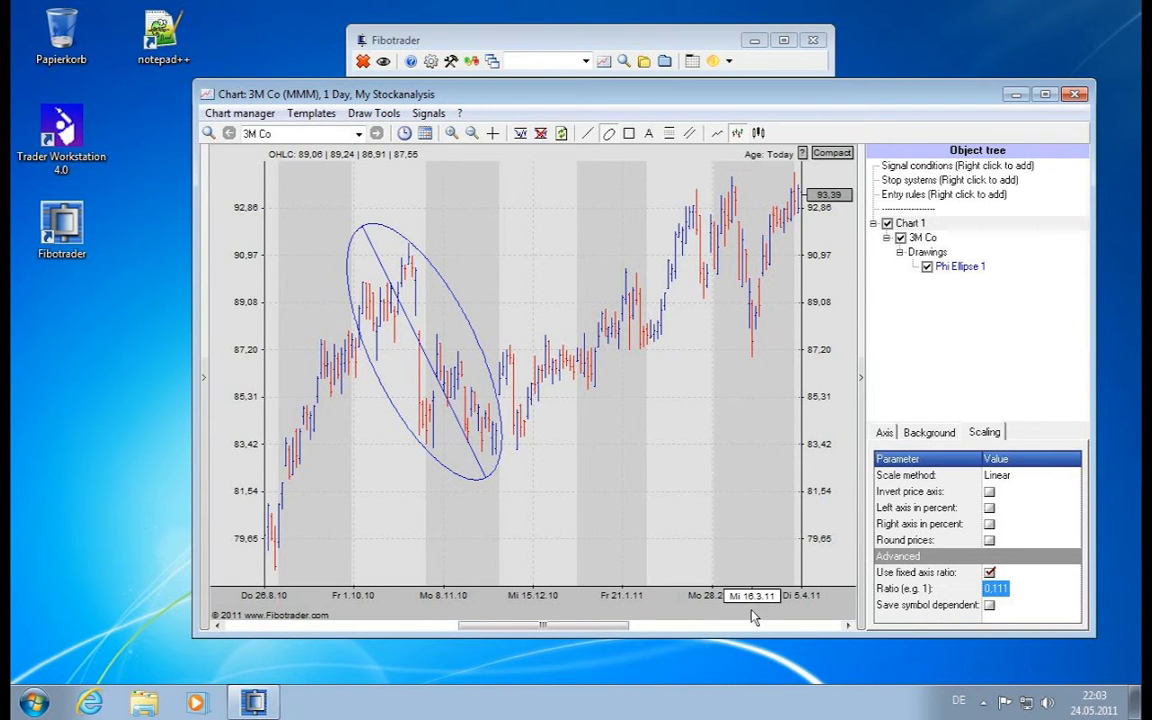
pyautogui.moveTo(757, 614); pyautogui.dragTo(702, 615)
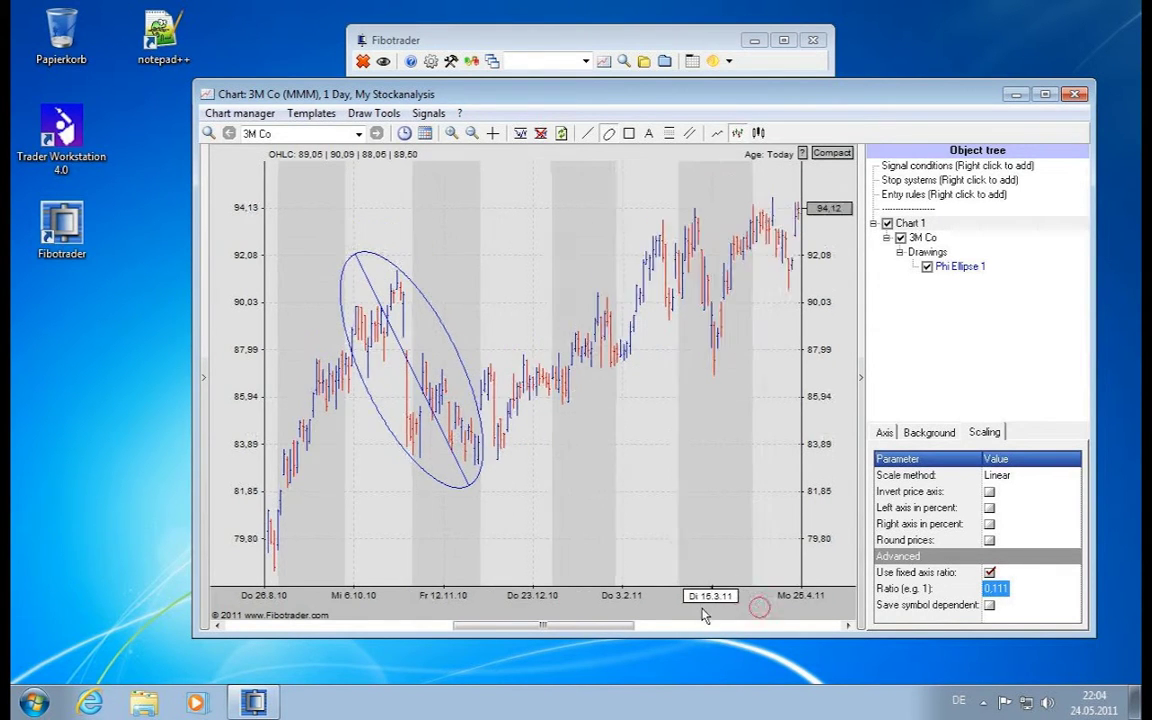
pyautogui.moveTo(290, 594); pyautogui.dragTo(805, 593)
pyautogui.moveTo(514, 605); pyautogui.dragTo(408, 615)
pyautogui.moveTo(296, 597); pyautogui.dragTo(411, 334)
pyautogui.moveTo(617, 597); pyautogui.dragTo(927, 590)
pyautogui.moveTo(507, 609); pyautogui.dragTo(470, 615)
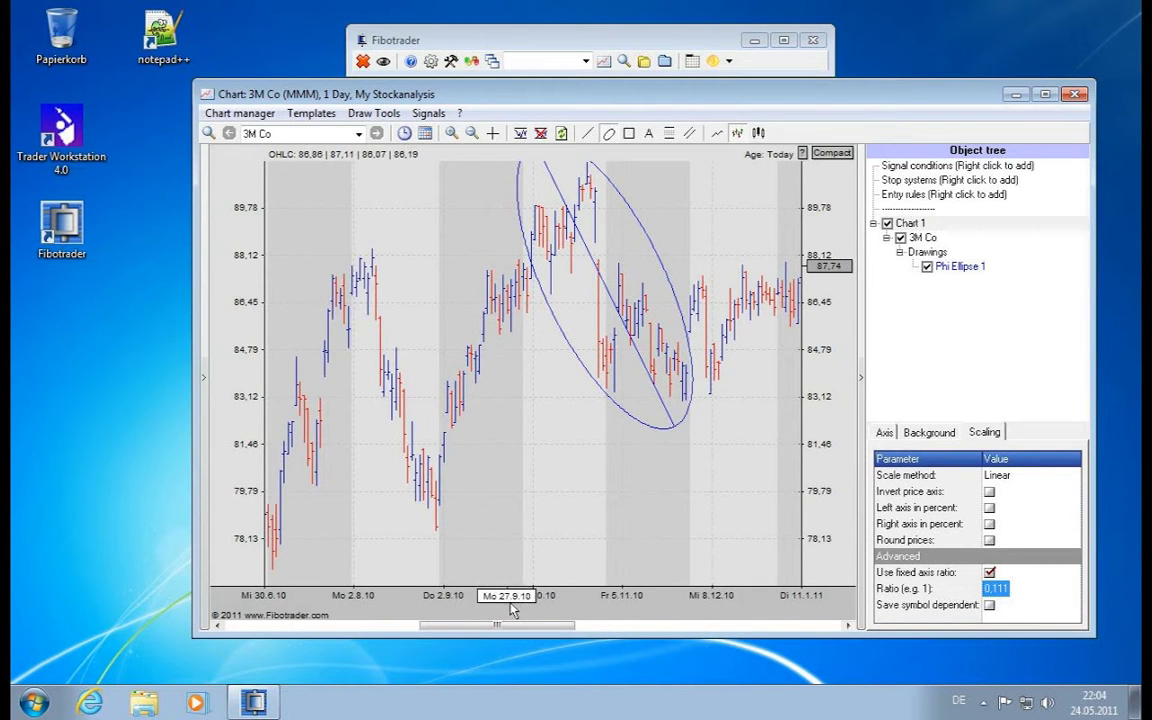
pyautogui.moveTo(818, 323); pyautogui.dragTo(818, 390)
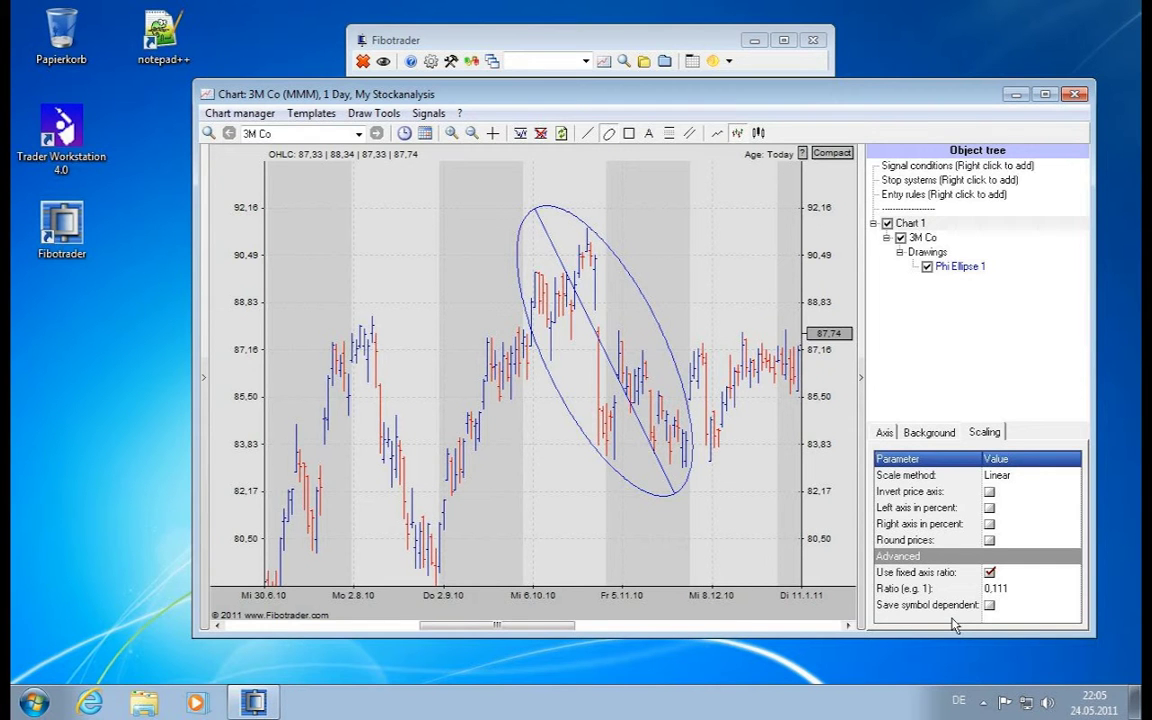
# Make Chart 1's scaling save symbol dependent and save the current My Stockanalysis template
pyautogui.click(1014, 593)
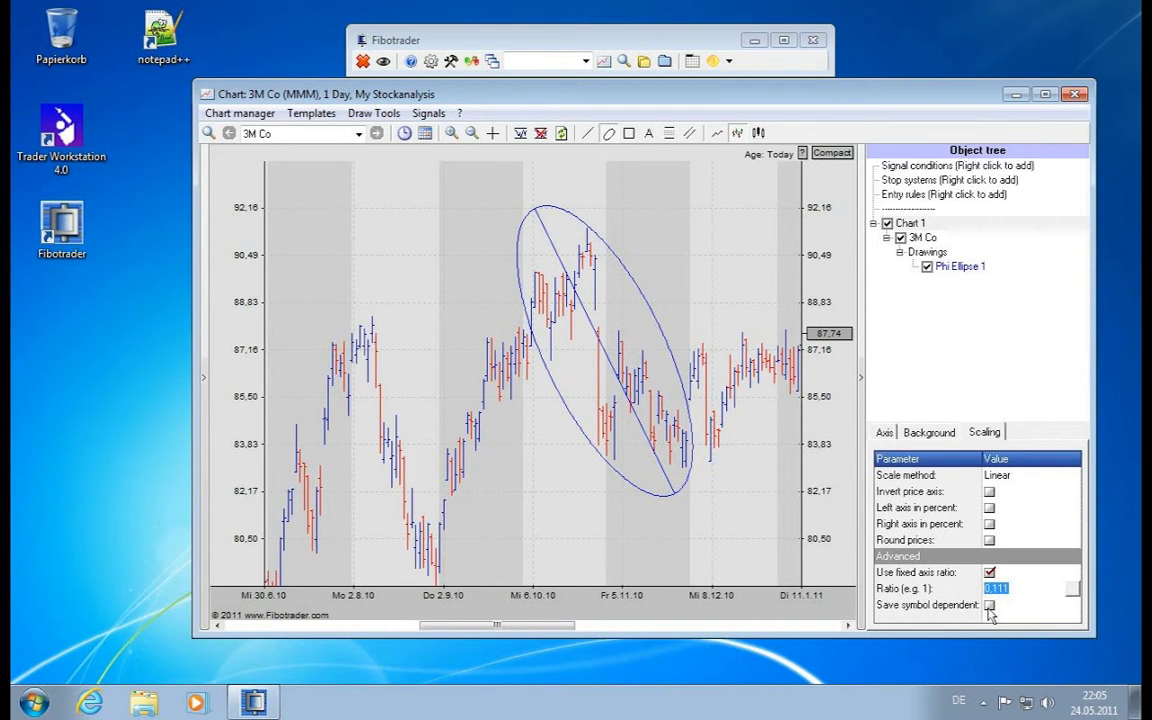
pyautogui.click(989, 606)
pyautogui.click(1010, 590)
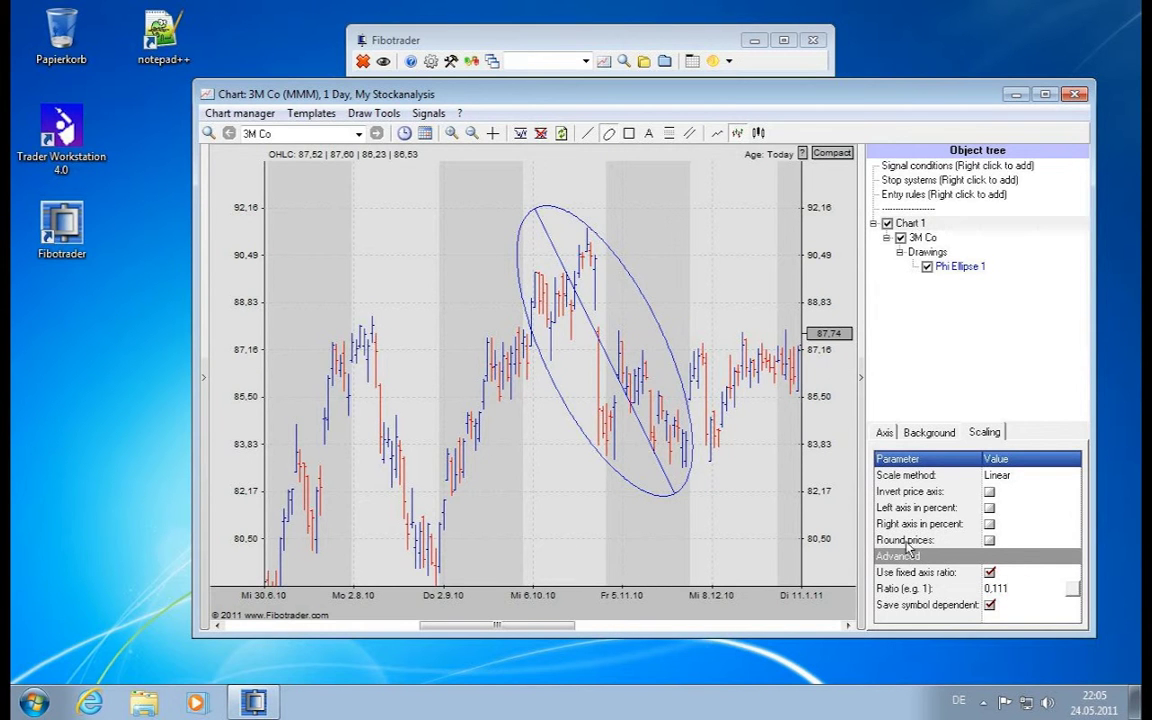
pyautogui.click(311, 113)
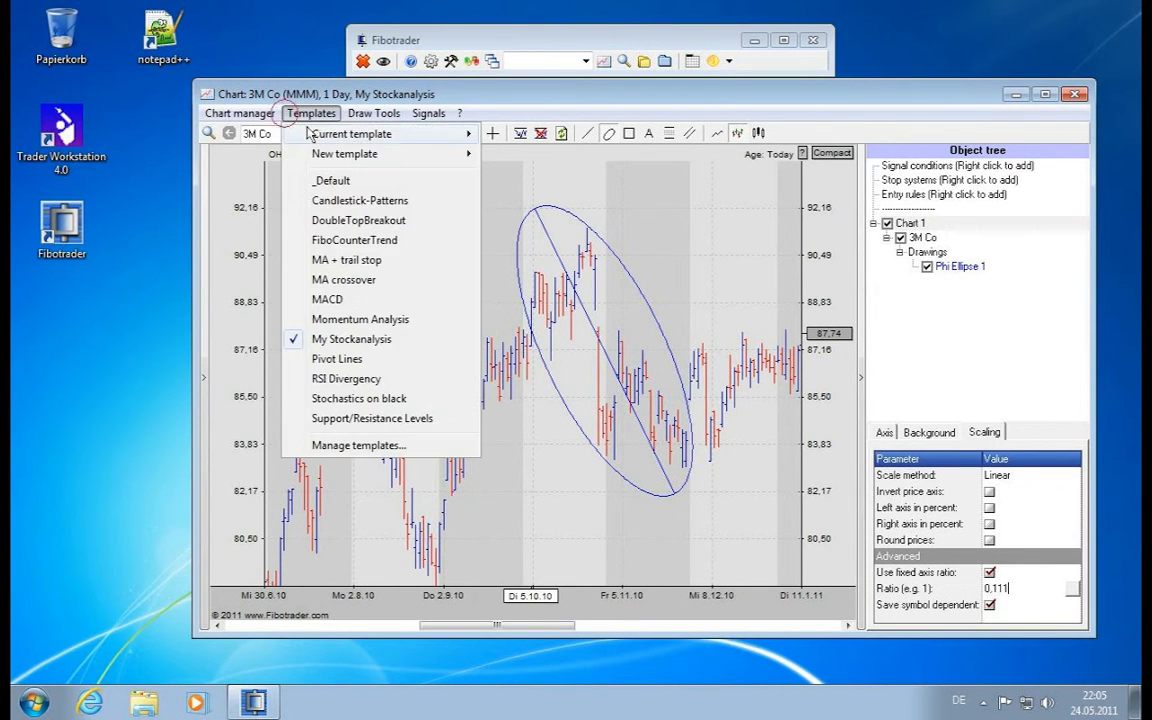
pyautogui.moveTo(350, 133)
pyautogui.click(517, 135)
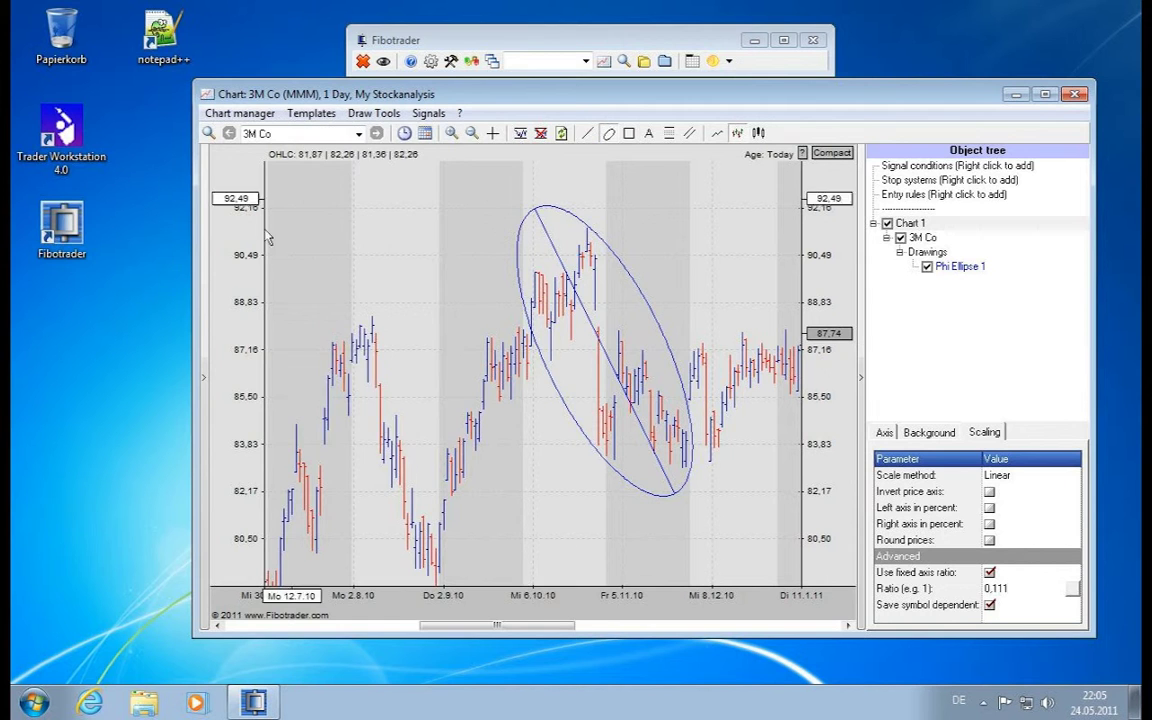
# Open the Alcoa Inc chart from the Dow Jones 30 Industrial symbol catalog
pyautogui.click(207, 262)
pyautogui.click(284, 295)
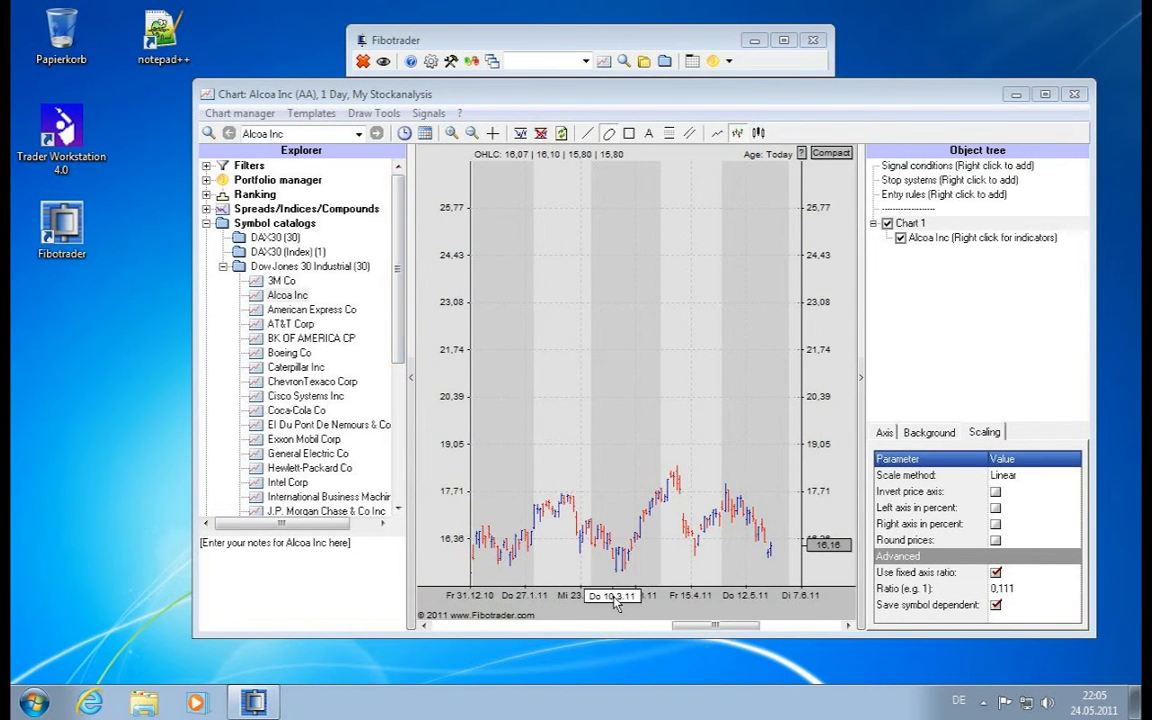
pyautogui.scroll(3, 735, 598)
pyautogui.scroll(-3, 735, 598)
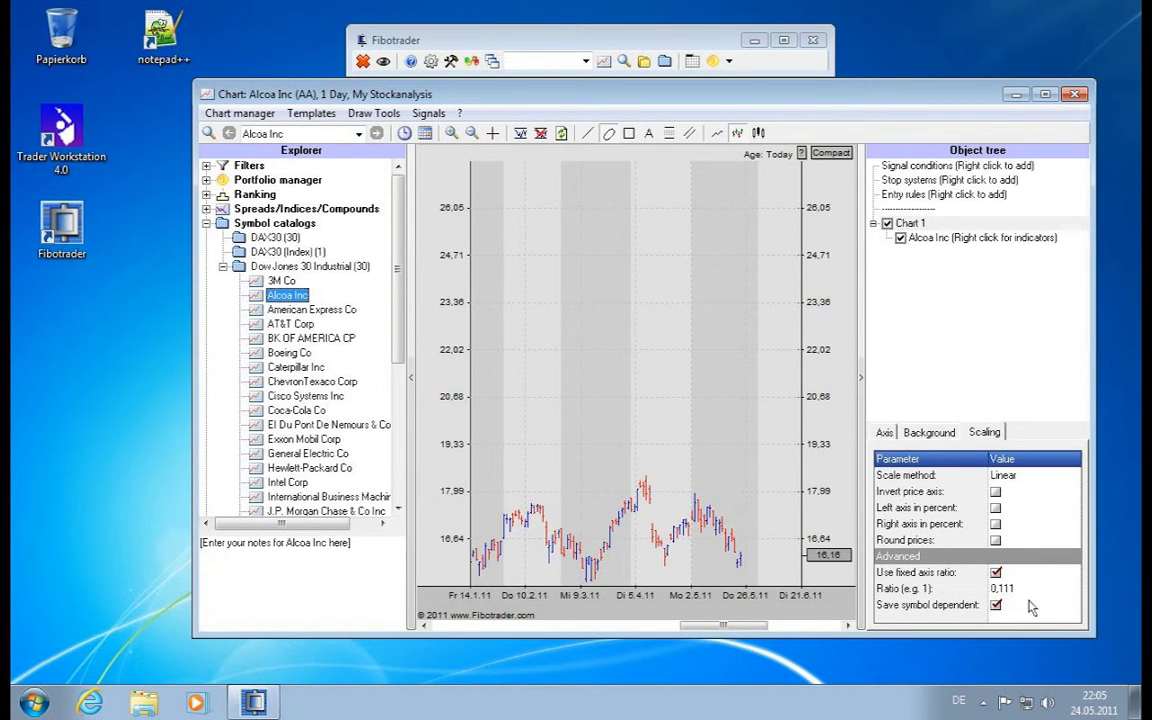
# Set Alcoa Inc's fixed axis ratio to 0,0302 and save the current template
pyautogui.click(1062, 593)
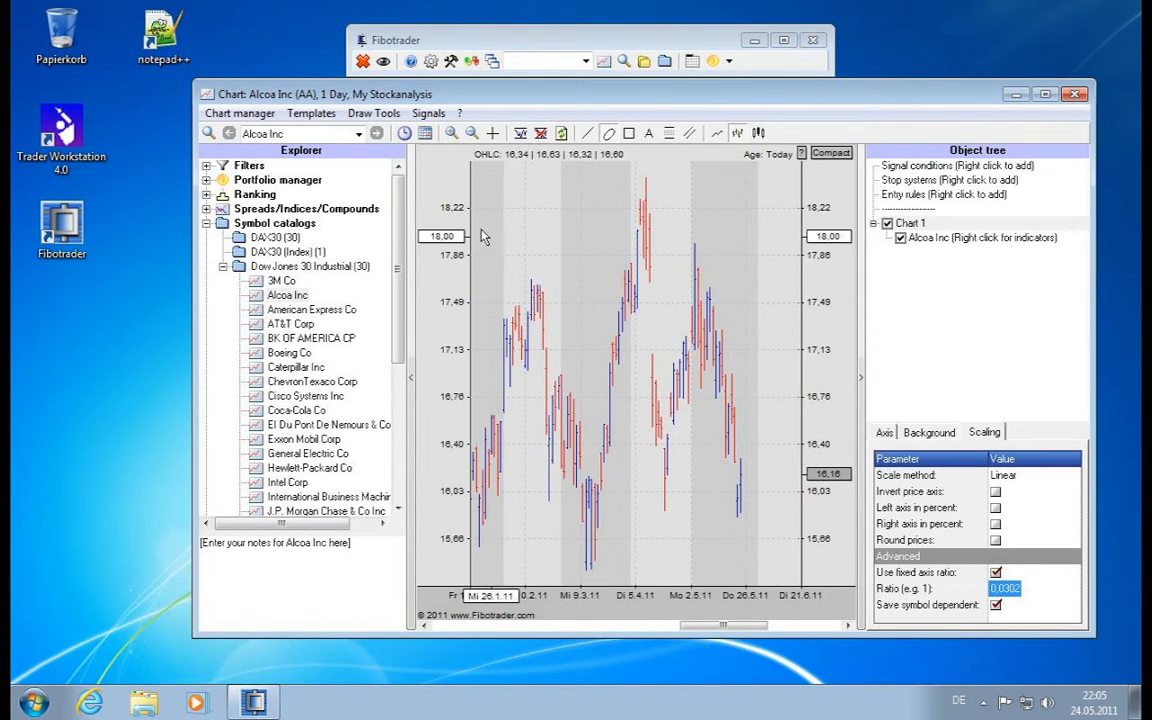
pyautogui.click(311, 113)
pyautogui.moveTo(430, 134)
pyautogui.click(492, 138)
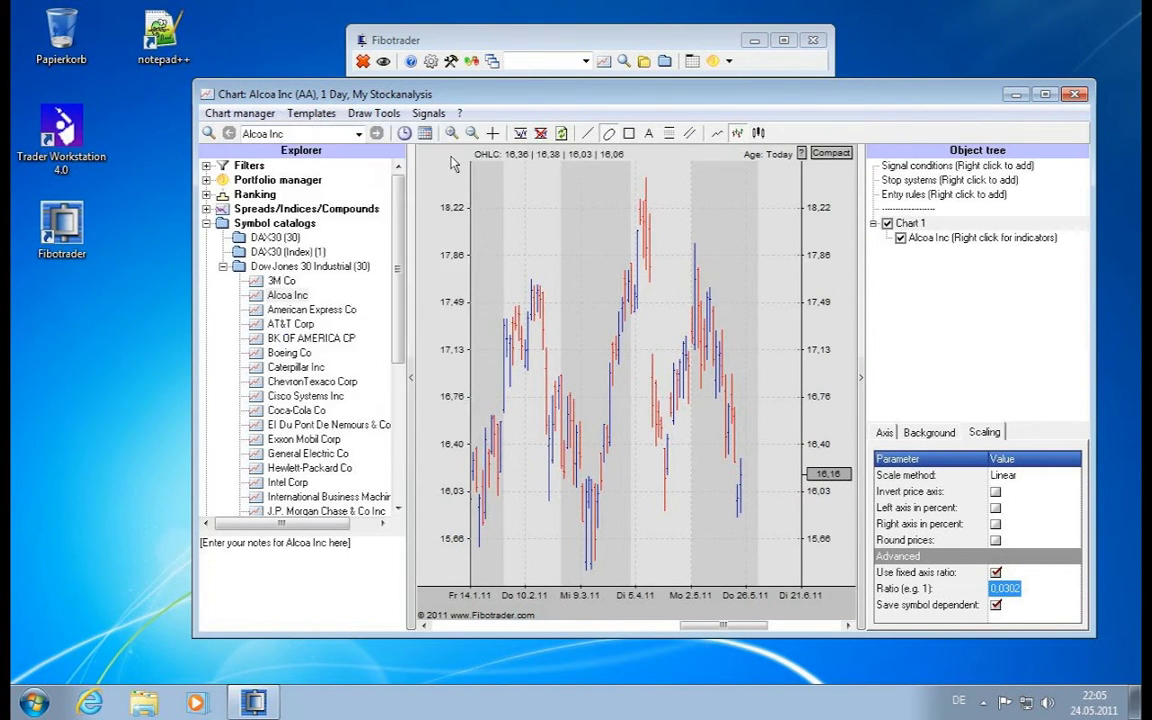
# Switch to 3M Co and back to Alcoa Inc to compare their saved axis ratios, and hide the symbol explorer
pyautogui.click(283, 281)
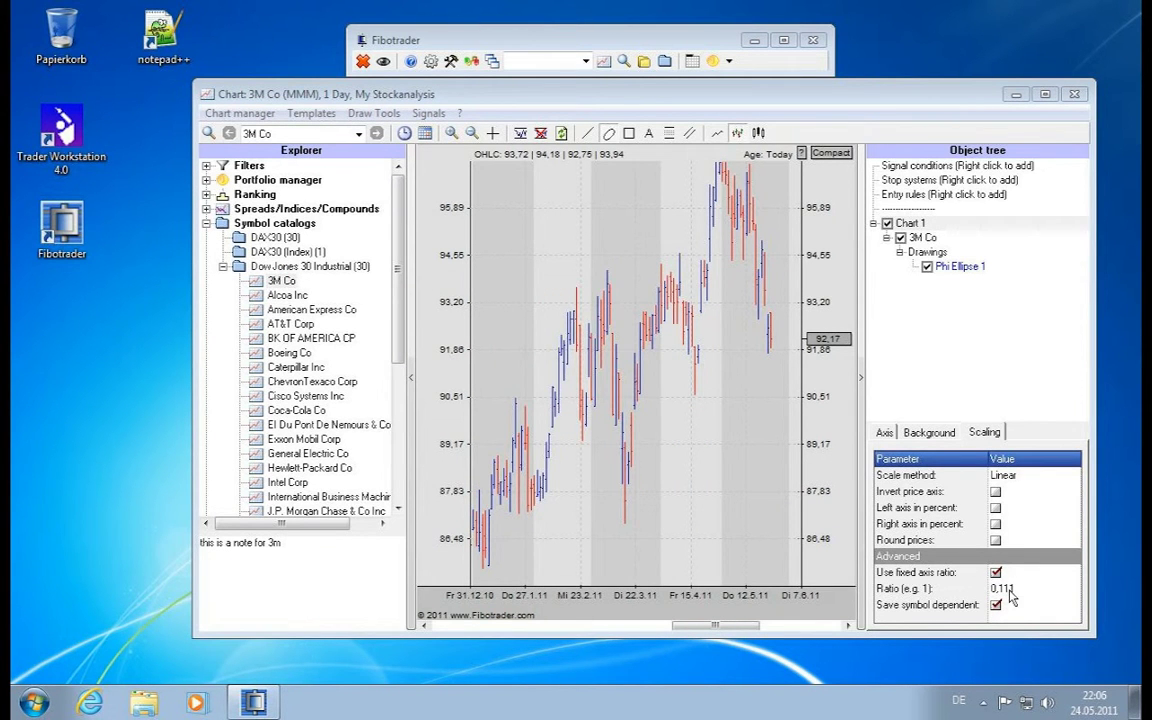
pyautogui.click(287, 295)
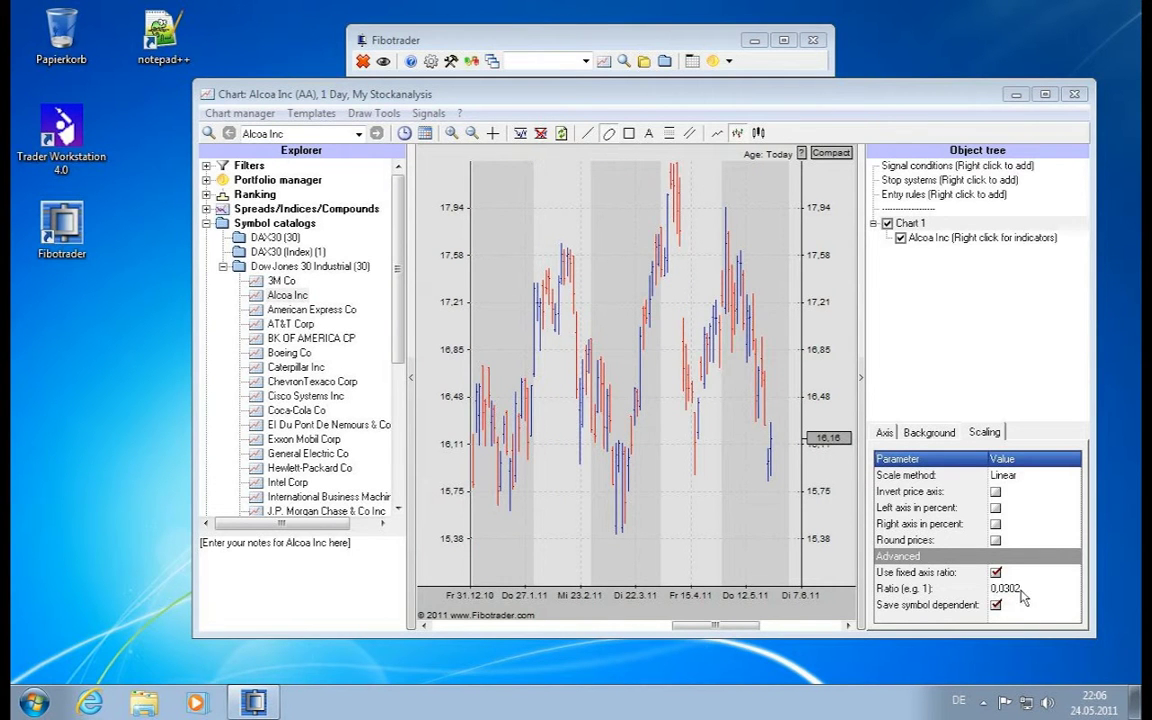
pyautogui.click(223, 266)
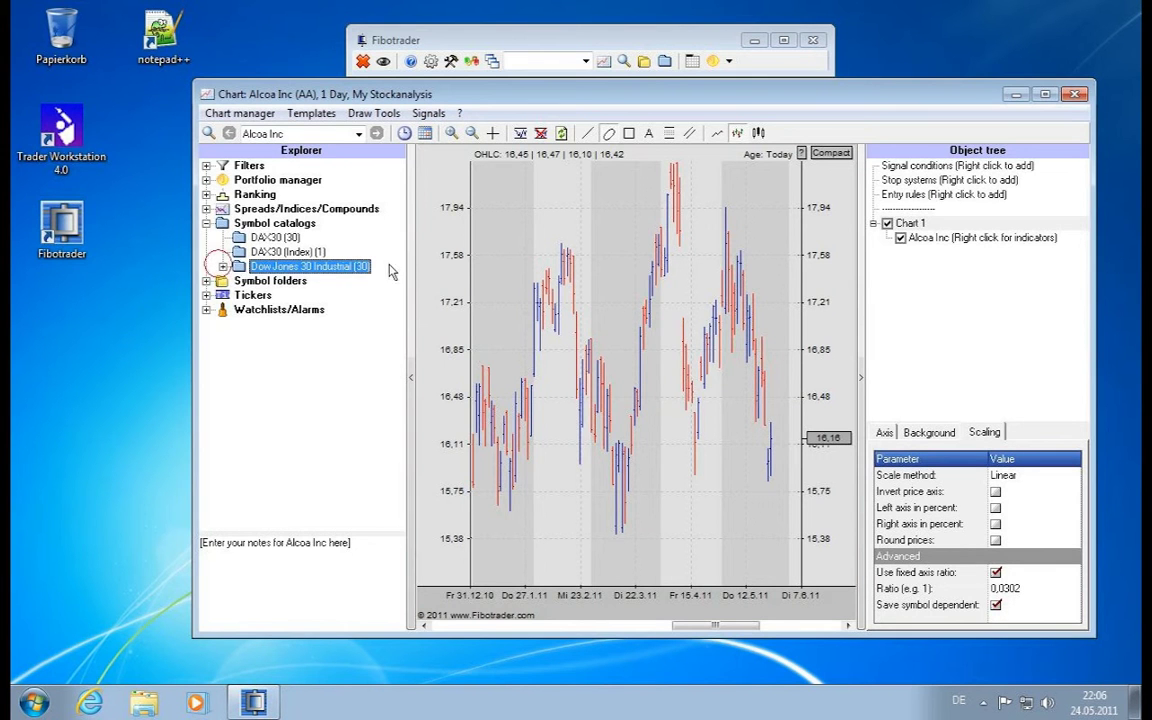
pyautogui.click(411, 265)
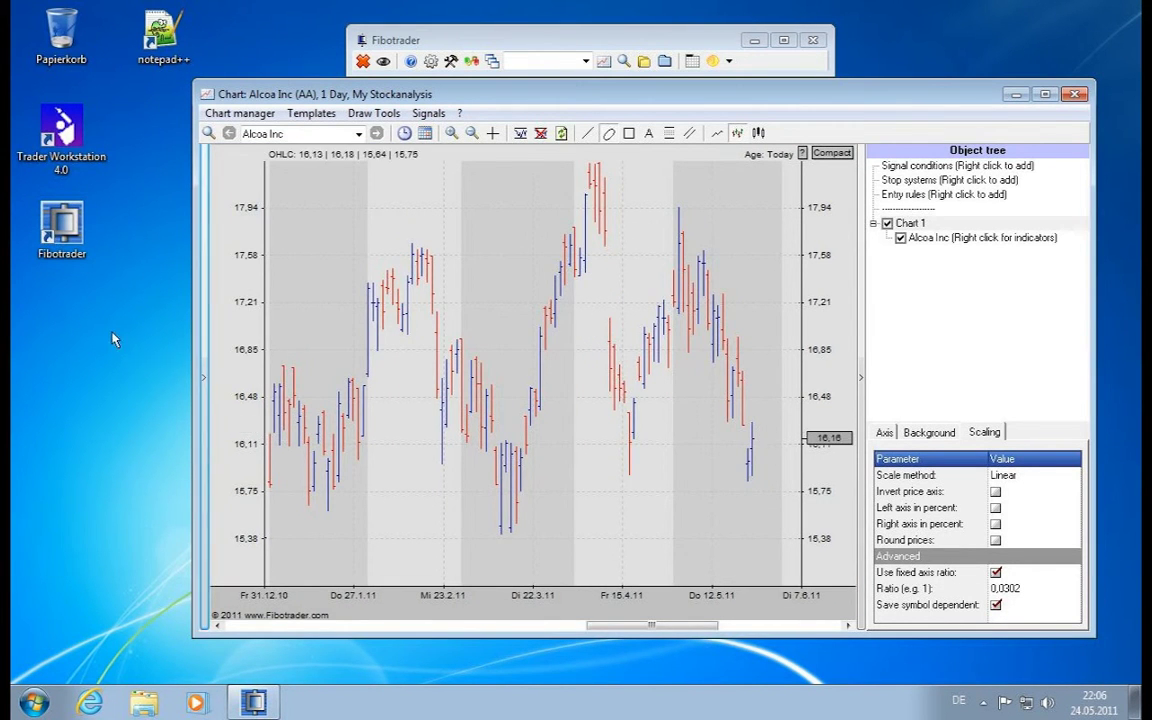
# Reopen the 3M Co chart from the Dow Jones 30 Industrial catalog and collapse the symbol explorer again
pyautogui.click(202, 318)
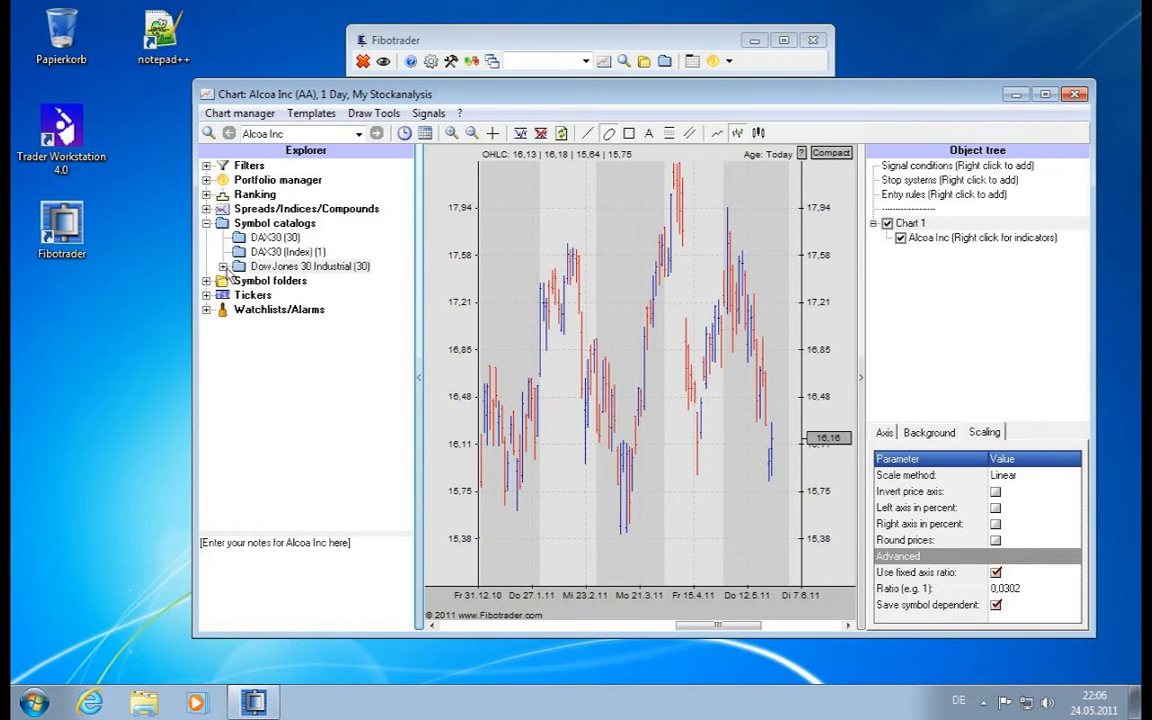
pyautogui.click(222, 264)
pyautogui.click(281, 180)
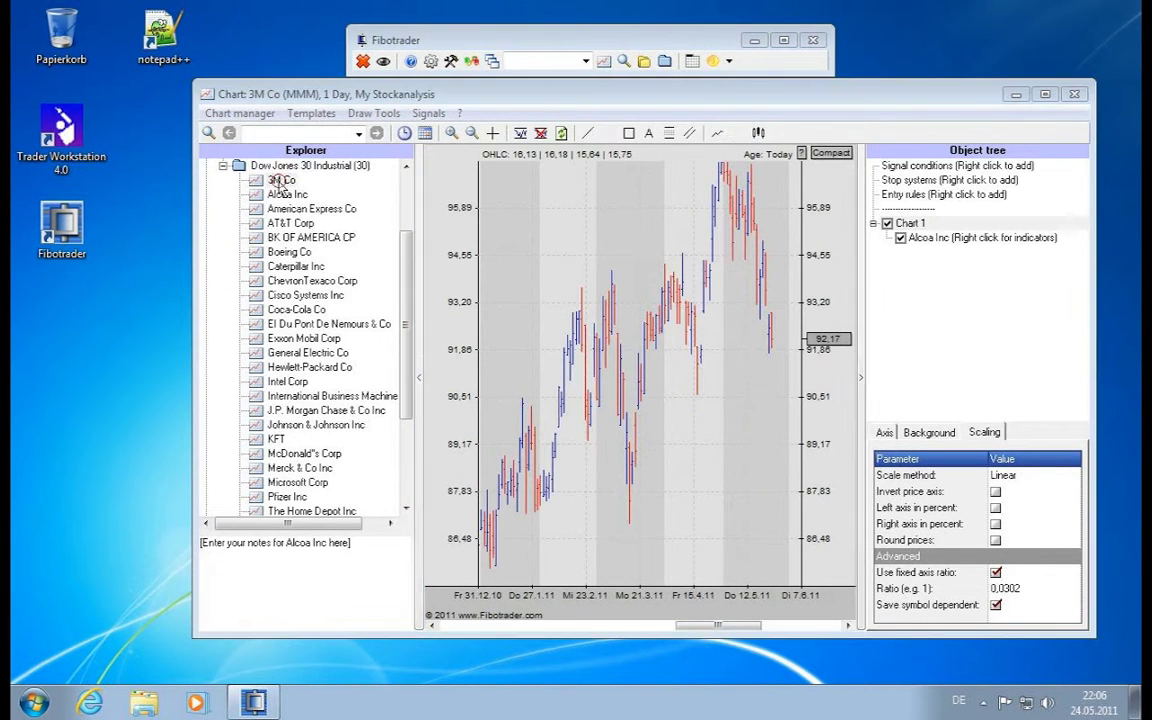
pyautogui.click(222, 165)
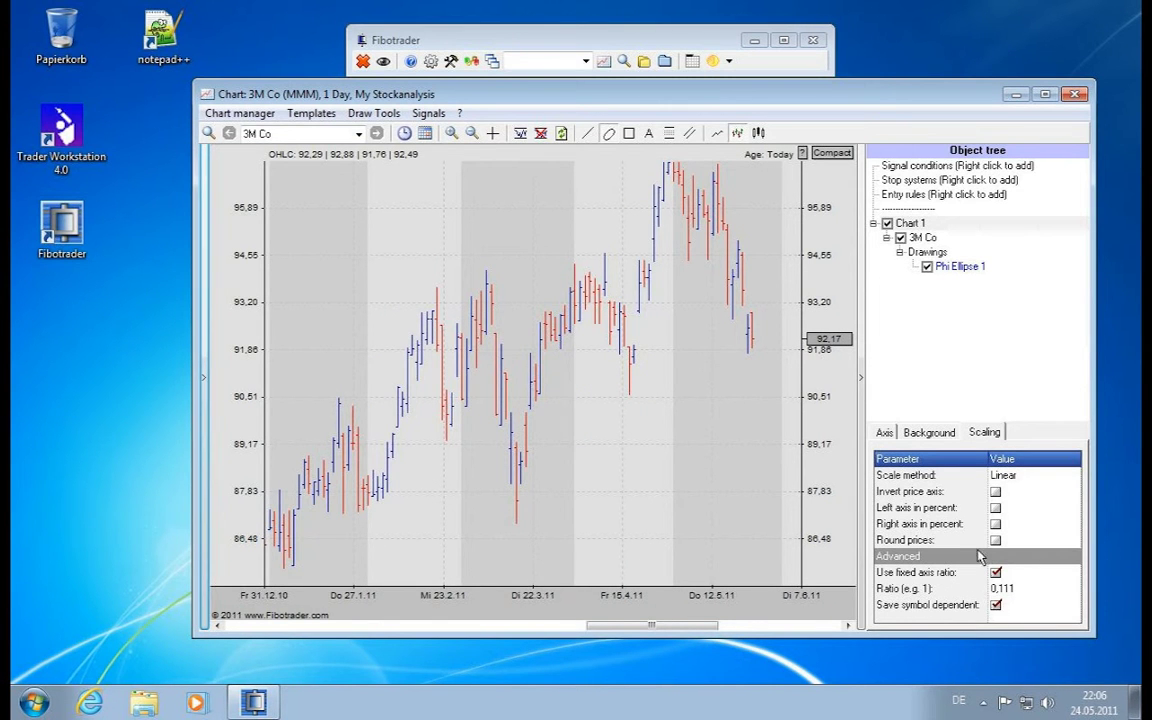
# Examine Chart 1's axis settings and 3M Co's signal and appearance settings for the symbol-dependent saving option
pyautogui.click(886, 432)
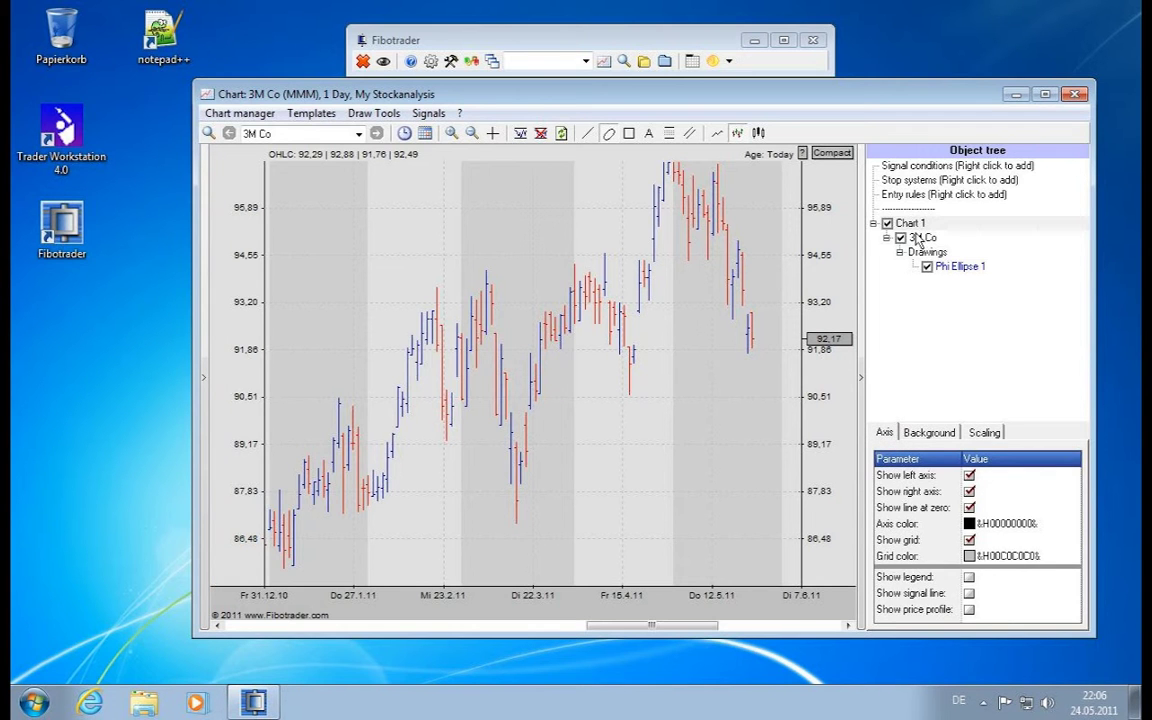
pyautogui.click(922, 237)
pyautogui.click(1010, 432)
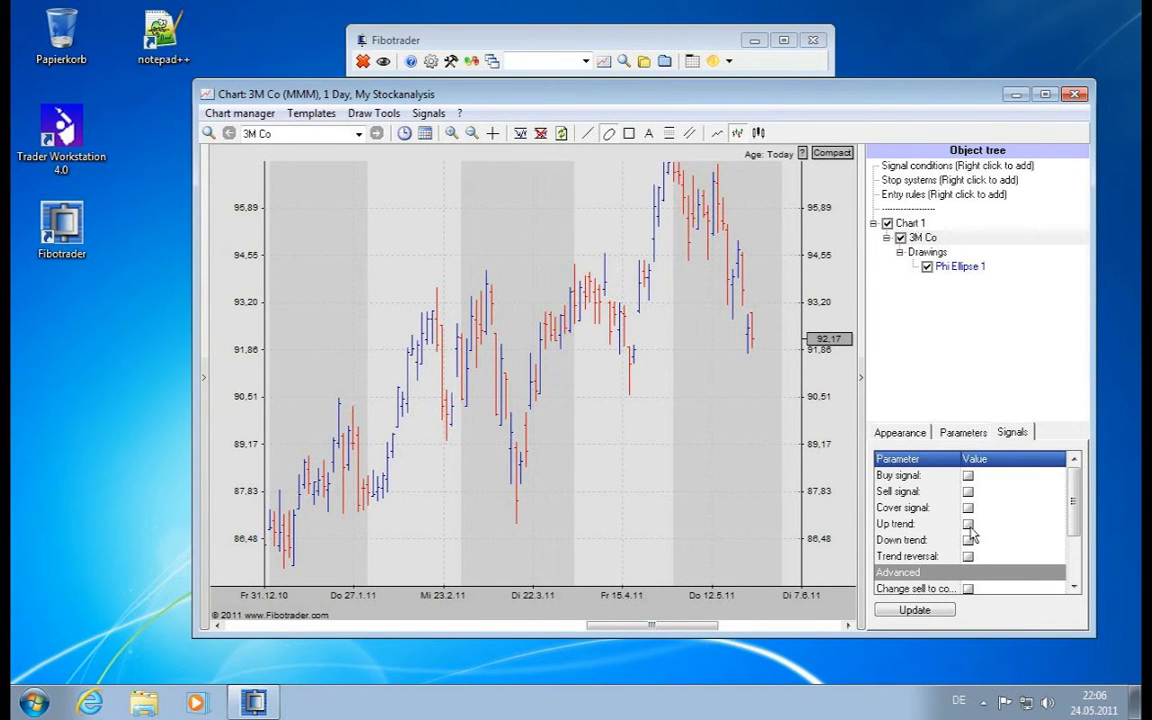
pyautogui.scroll(-2, 1076, 550)
pyautogui.click(908, 434)
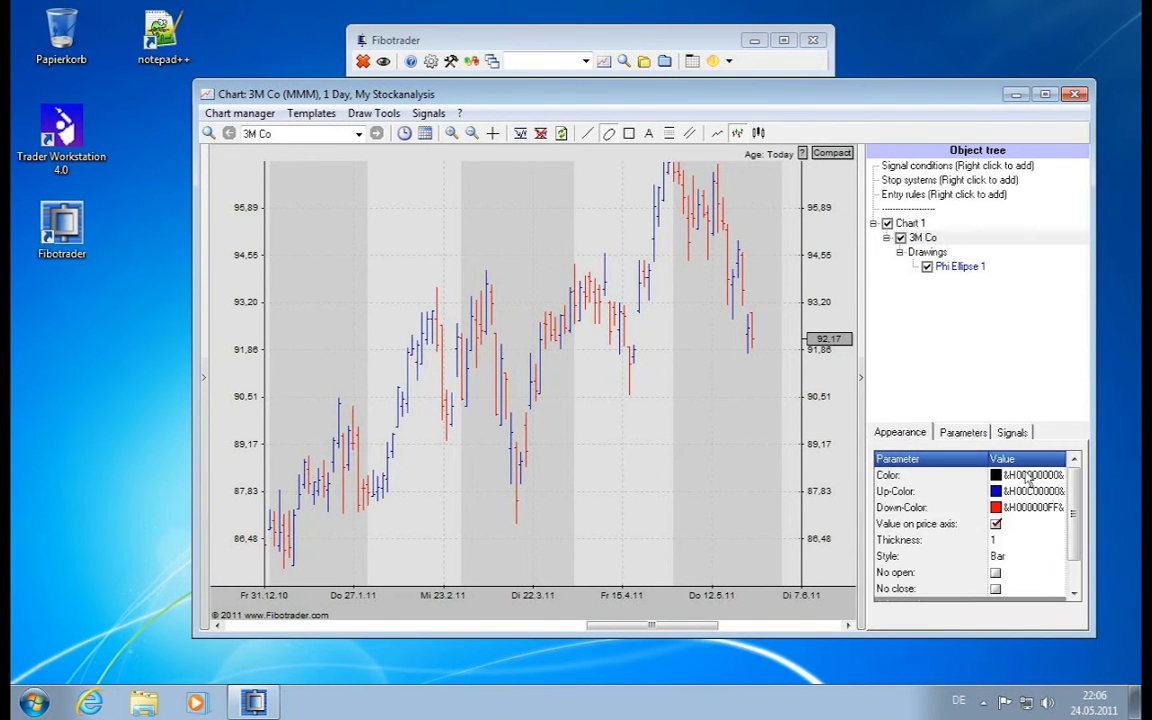
pyautogui.scroll(-2, 1075, 525)
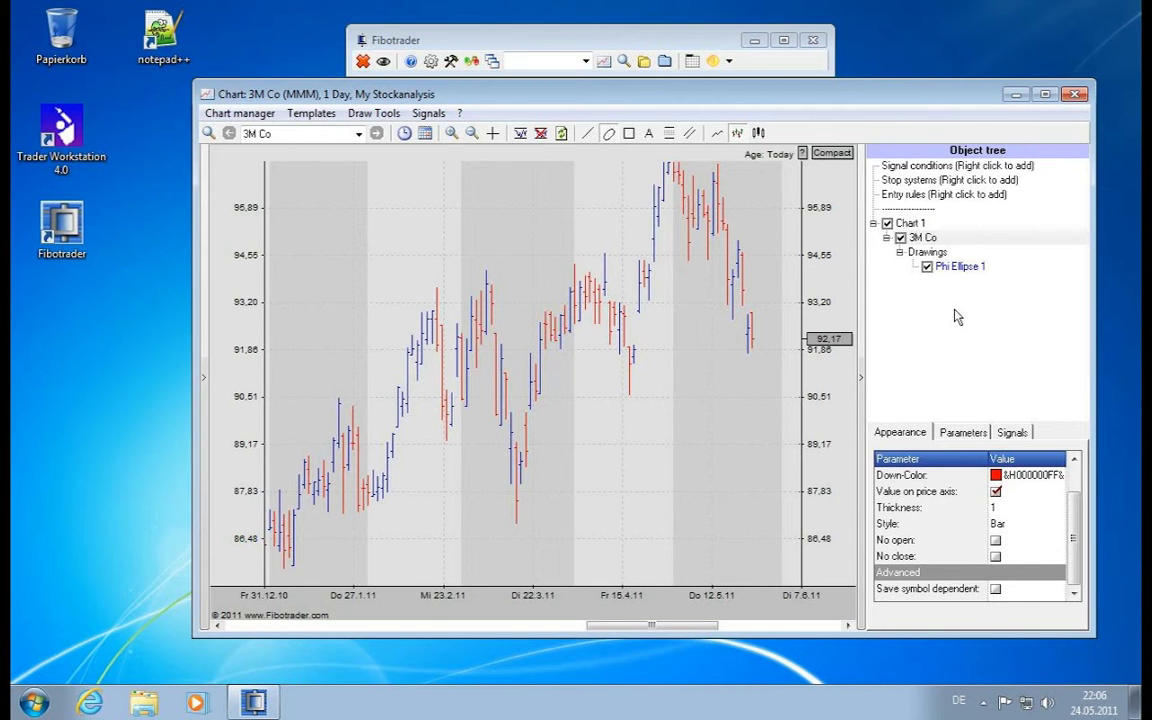
# Check the backtesting options of the signals for symbol-dependent saving, leaving them unchanged
pyautogui.click(922, 237)
pyautogui.click(428, 113)
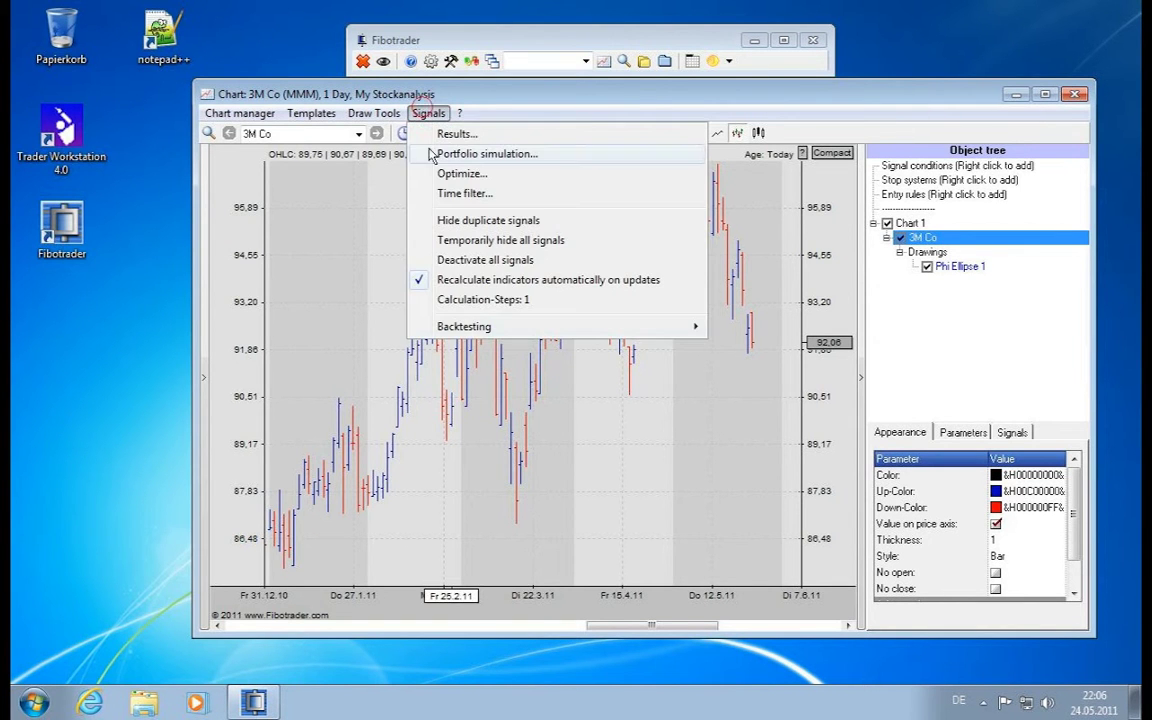
pyautogui.moveTo(473, 335)
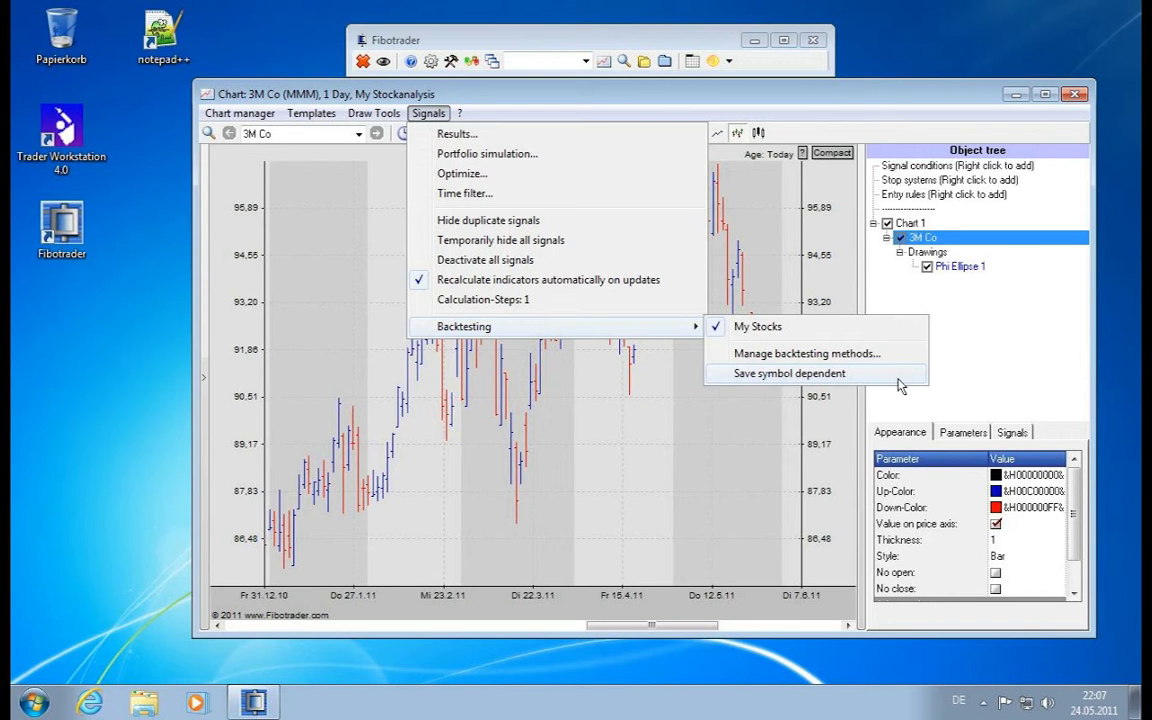
pyautogui.click(429, 115)
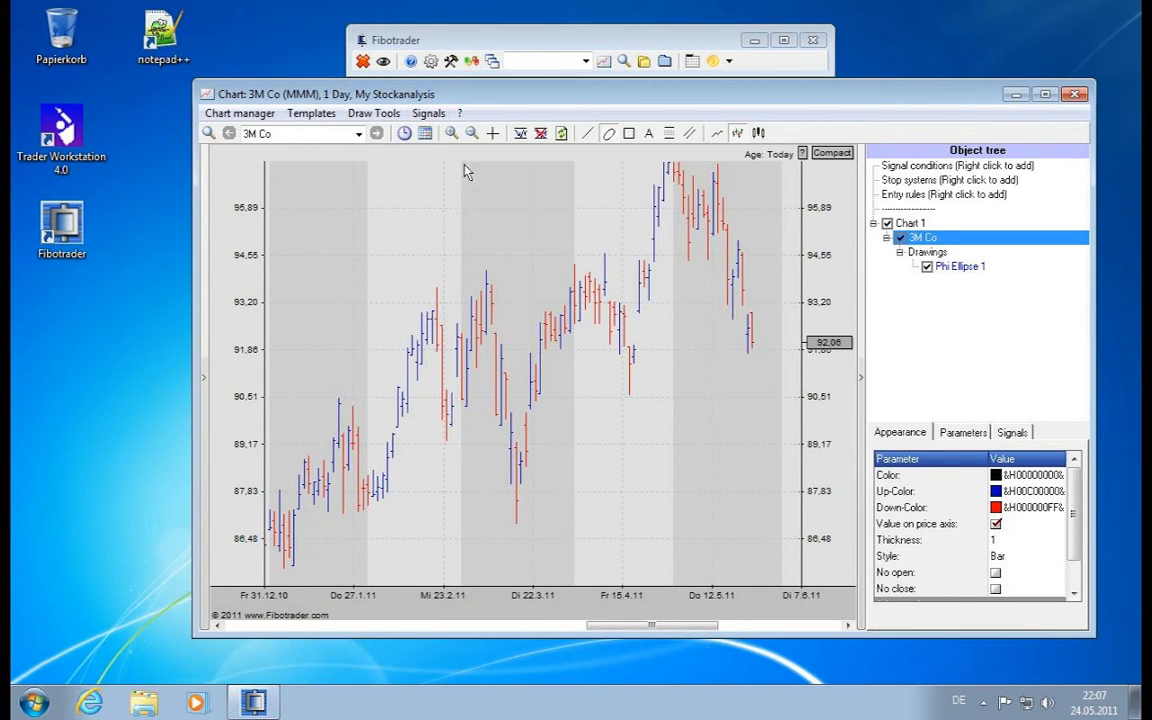
# Draw a second Phi Ellipse from about 93.7 in mid-February to about 87 in late March and set its ratio to 3.236
pyautogui.click(954, 268)
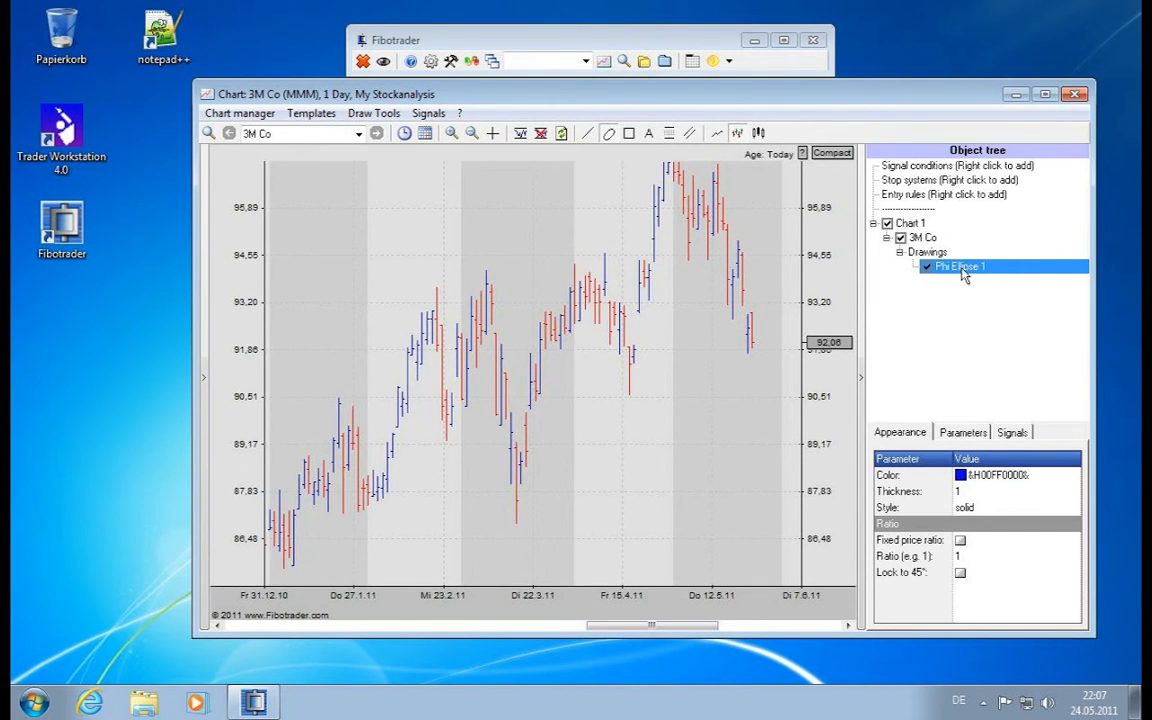
pyautogui.moveTo(421, 286); pyautogui.dragTo(535, 508)
pyautogui.rightClick(476, 413)
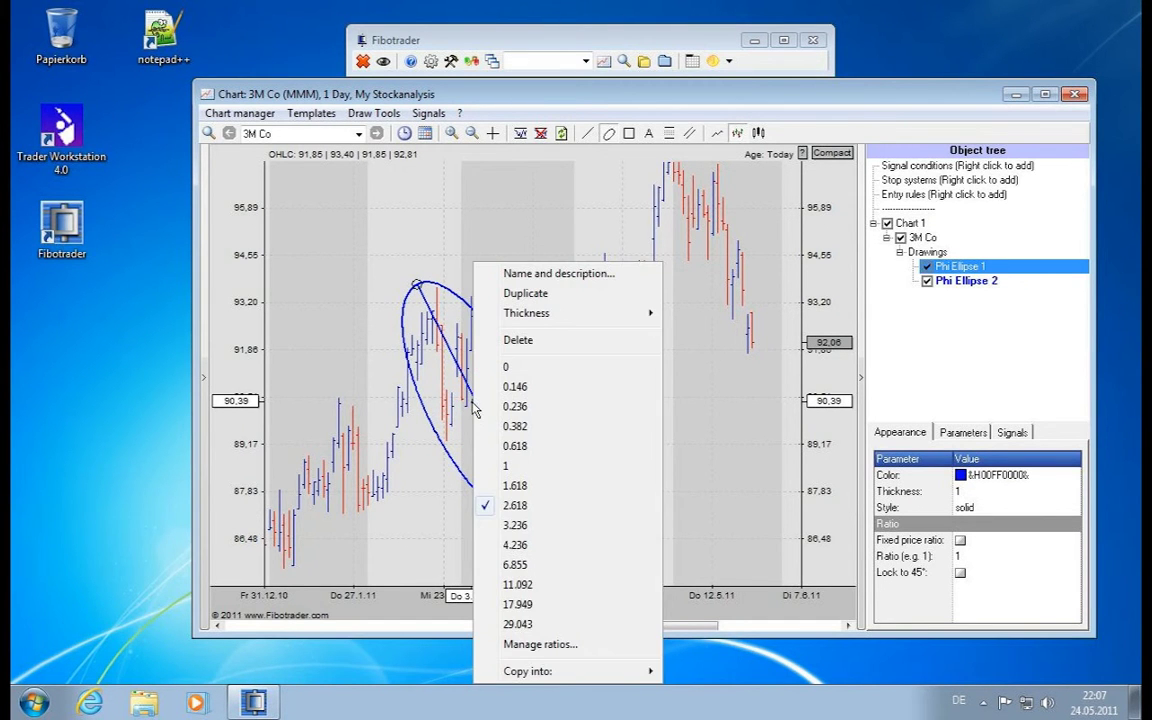
pyautogui.click(519, 525)
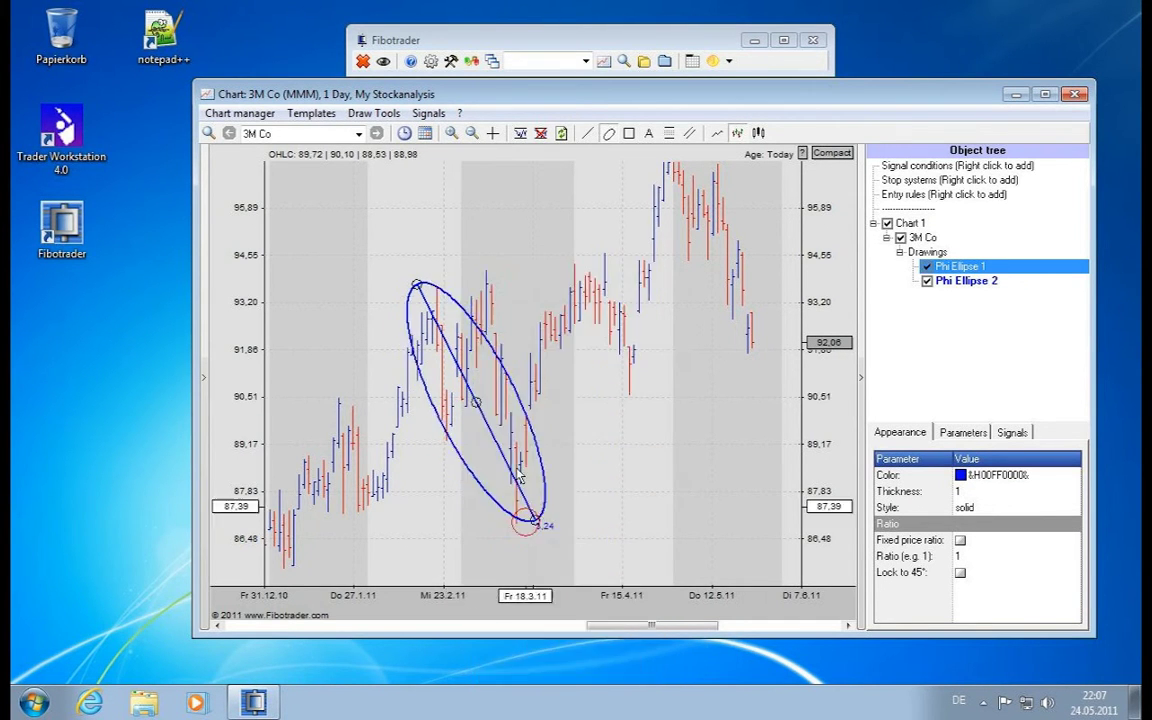
# Set the new ellipse's ratio to 1.618 and reposition it higher on the chart, with its lower endpoint at about 87.7
pyautogui.rightClick(432, 400)
pyautogui.click(490, 440)
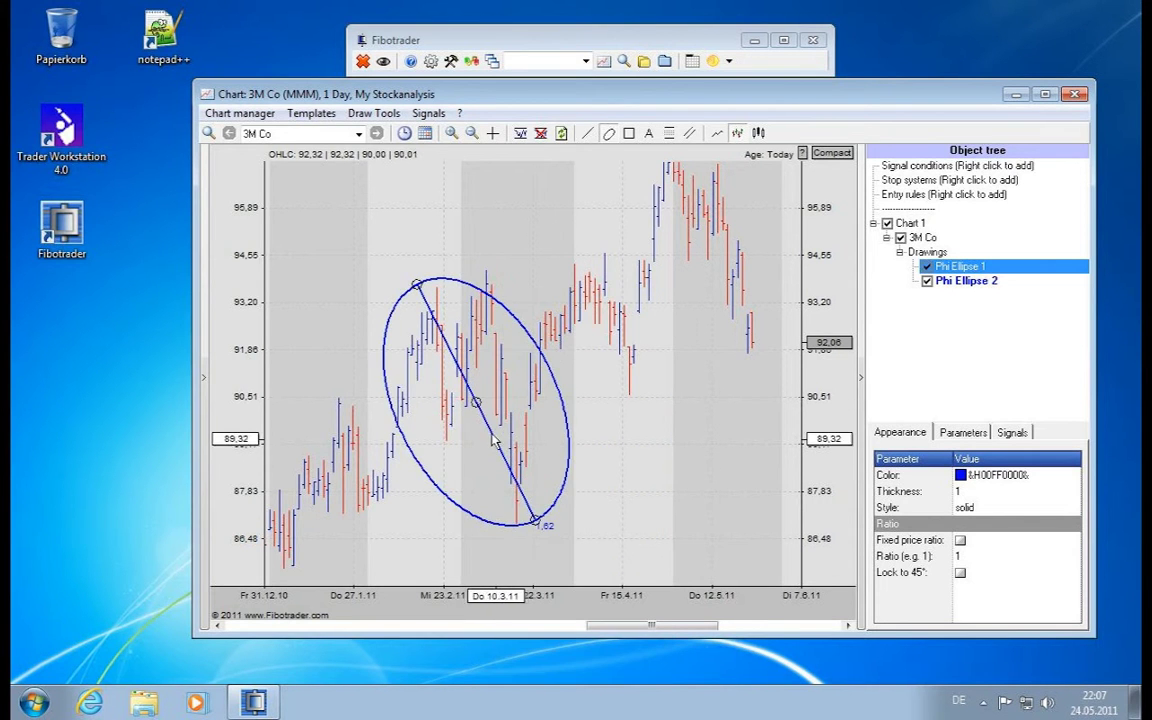
pyautogui.moveTo(476, 403); pyautogui.dragTo(476, 361)
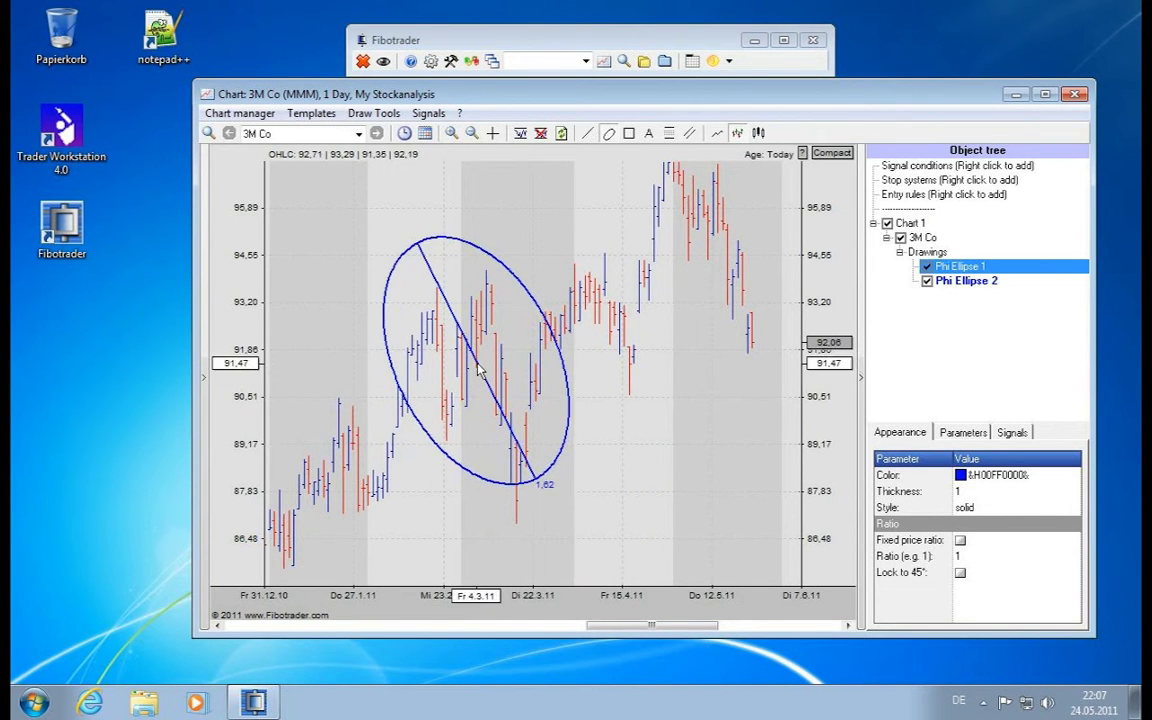
pyautogui.moveTo(533, 484)
pyautogui.mouseDown()
pyautogui.moveTo(546, 482)
pyautogui.moveTo(566, 530)
pyautogui.moveTo(792, 412)
pyautogui.moveTo(670, 408)
pyautogui.moveTo(566, 463)
pyautogui.moveTo(532, 503)
pyautogui.mouseUp()
# Examine the ellipse's list of managed ratios and the form for a new entry, leaving both without adding anything
pyautogui.rightClick(533, 501)
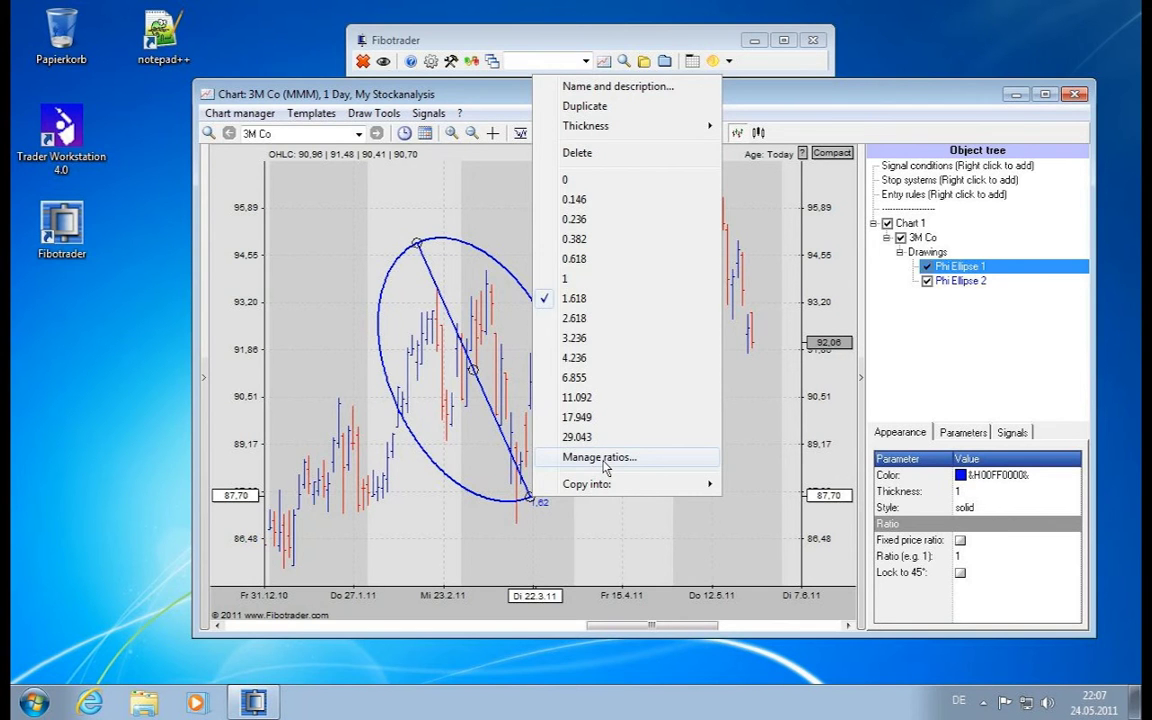
pyautogui.click(600, 458)
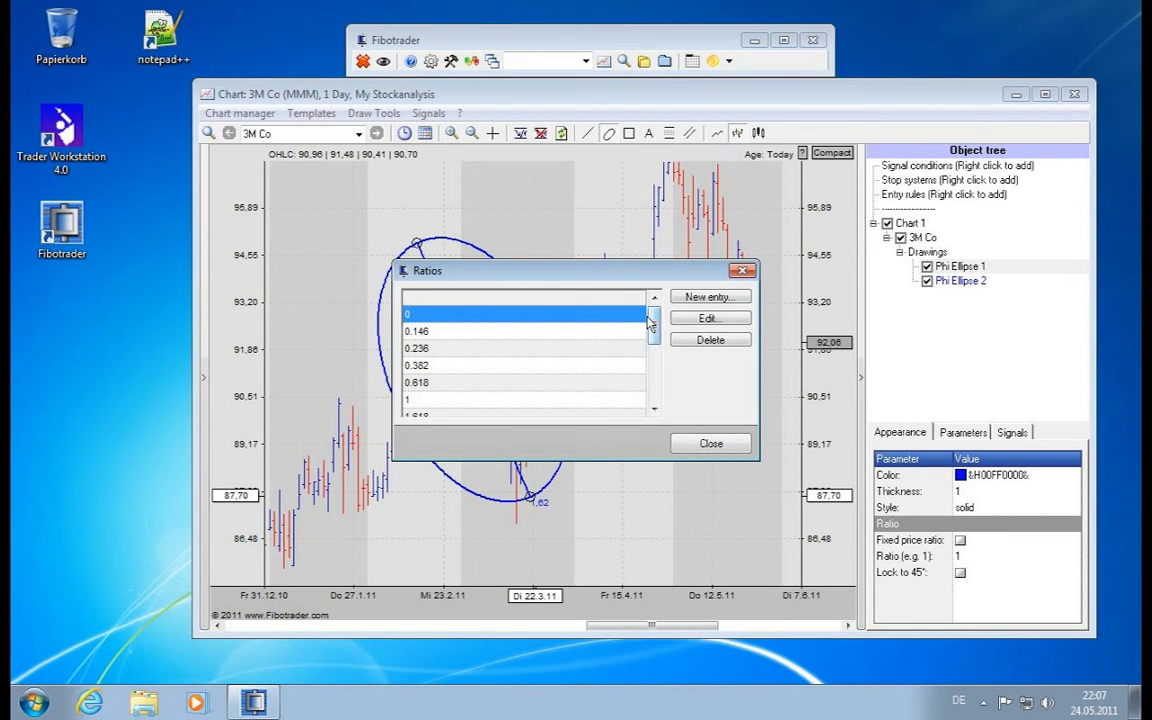
pyautogui.moveTo(653, 320)
pyautogui.mouseDown()
pyautogui.moveTo(653, 365)
pyautogui.moveTo(645, 330)
pyautogui.mouseUp()
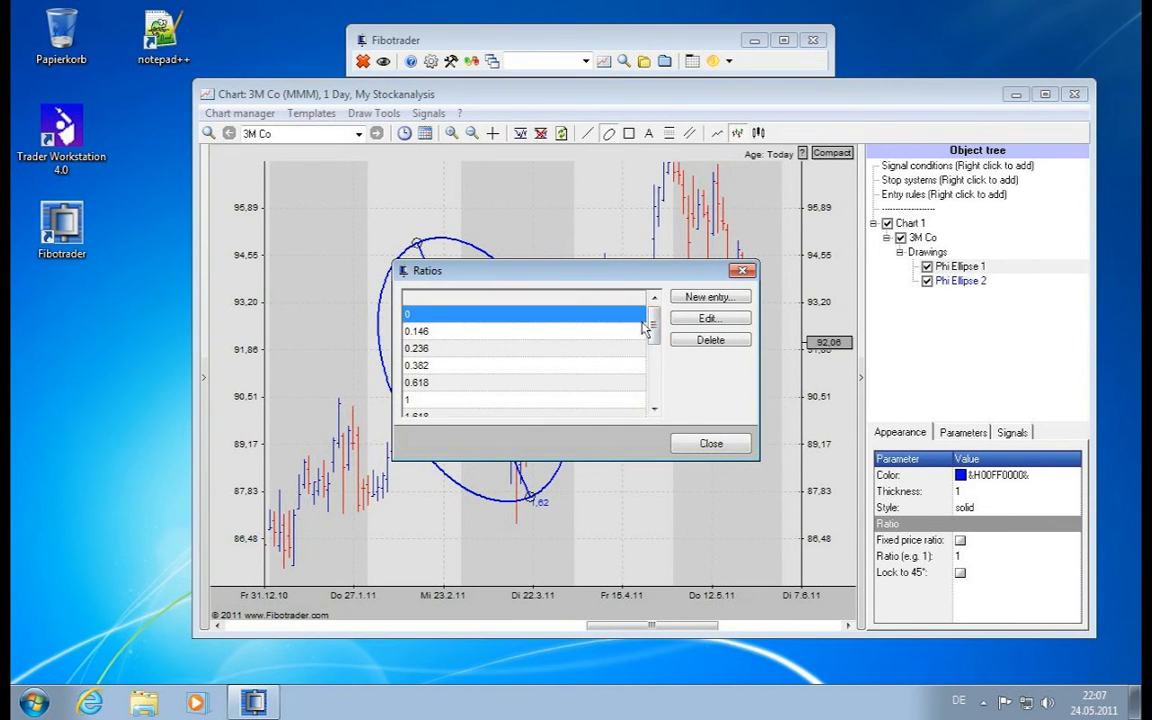
pyautogui.click(700, 297)
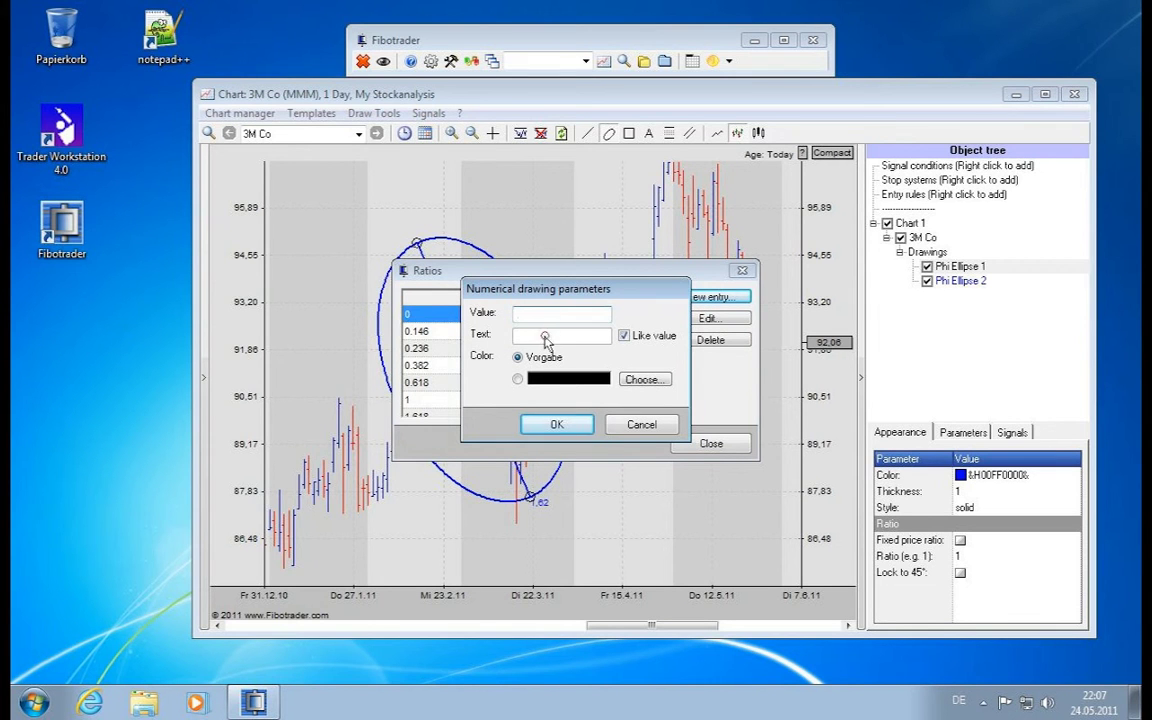
pyautogui.click(626, 419)
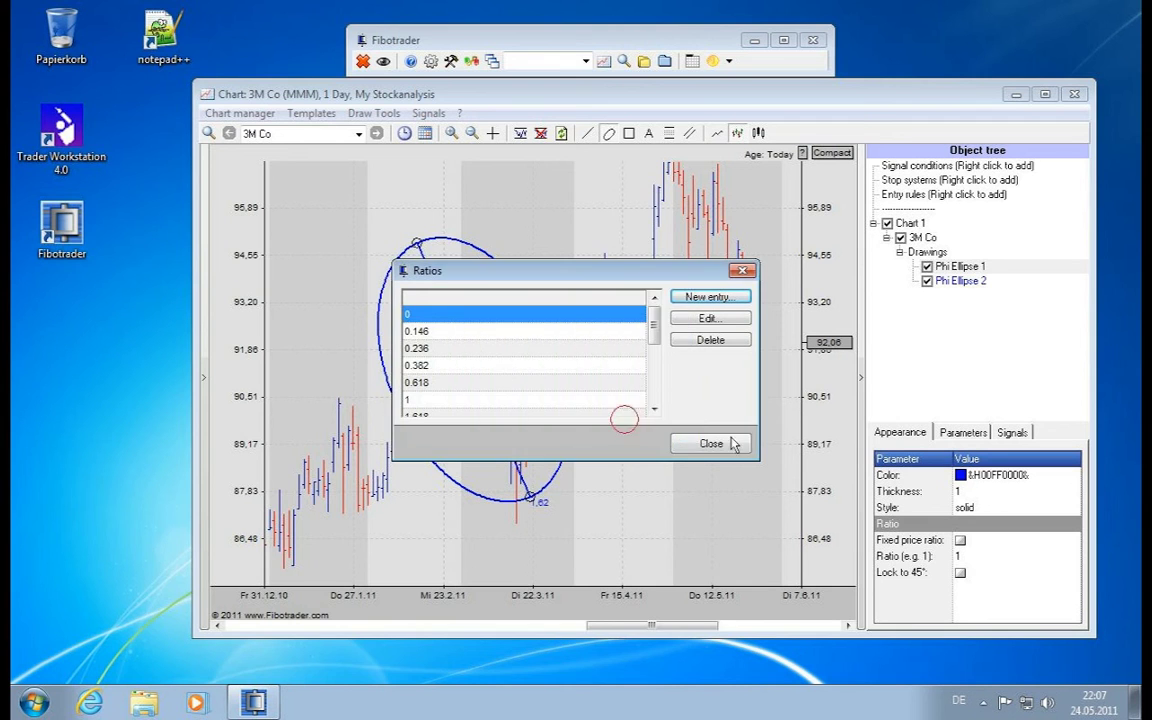
pyautogui.click(711, 443)
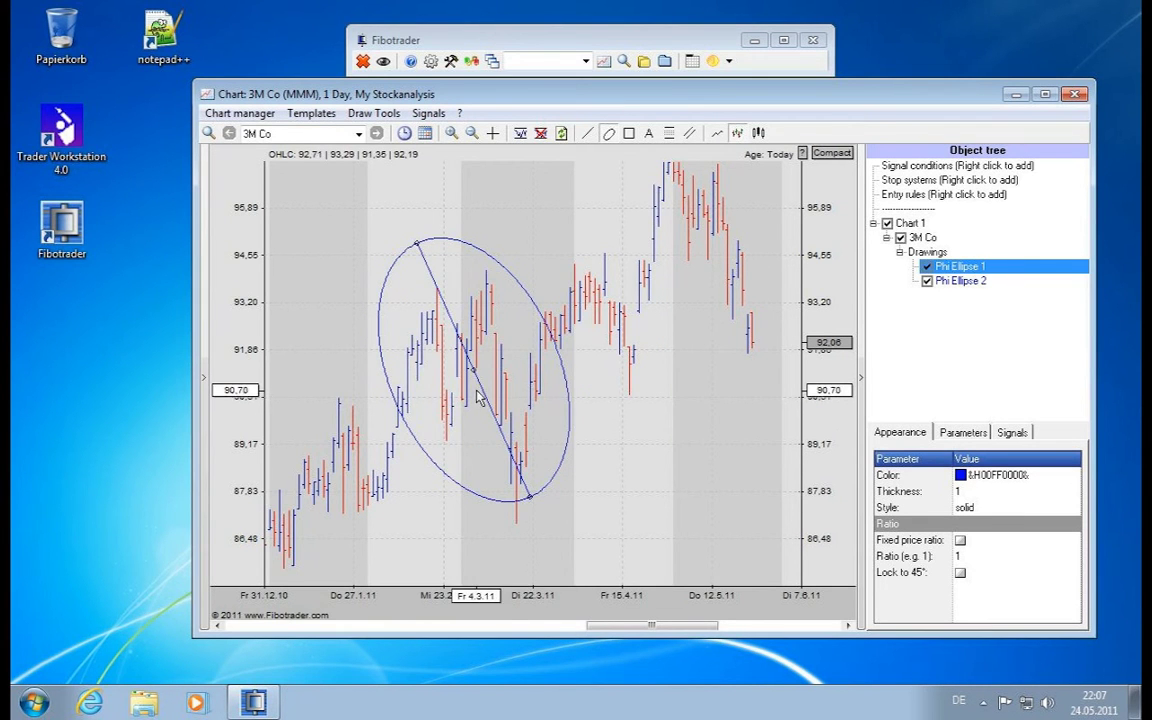